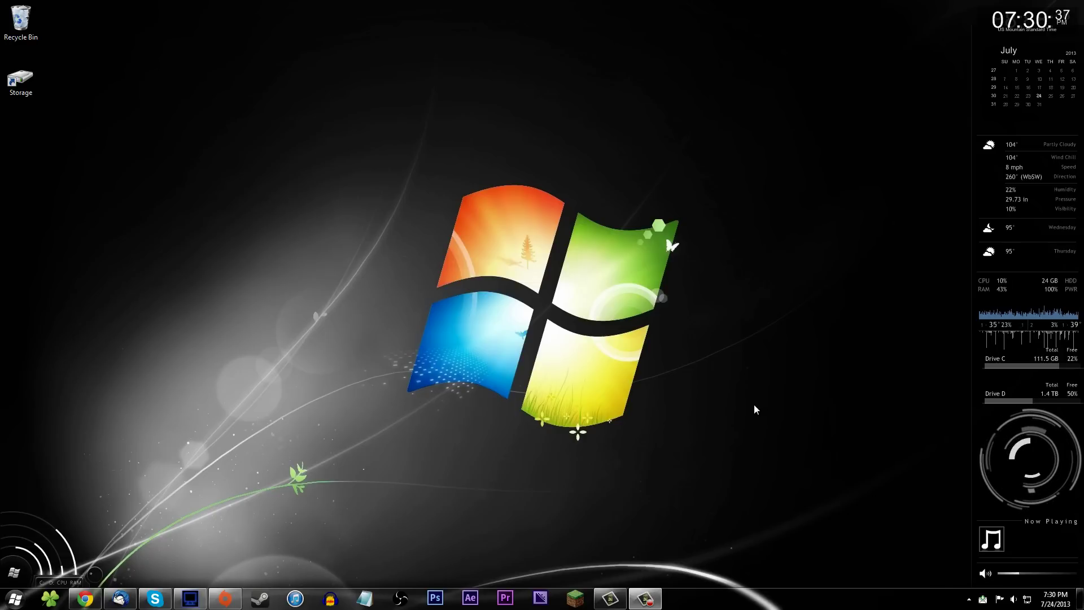
- Restore the Chrome window showing the rainmeter.net home page from the taskbar
drag(852, 78, 965, 585)
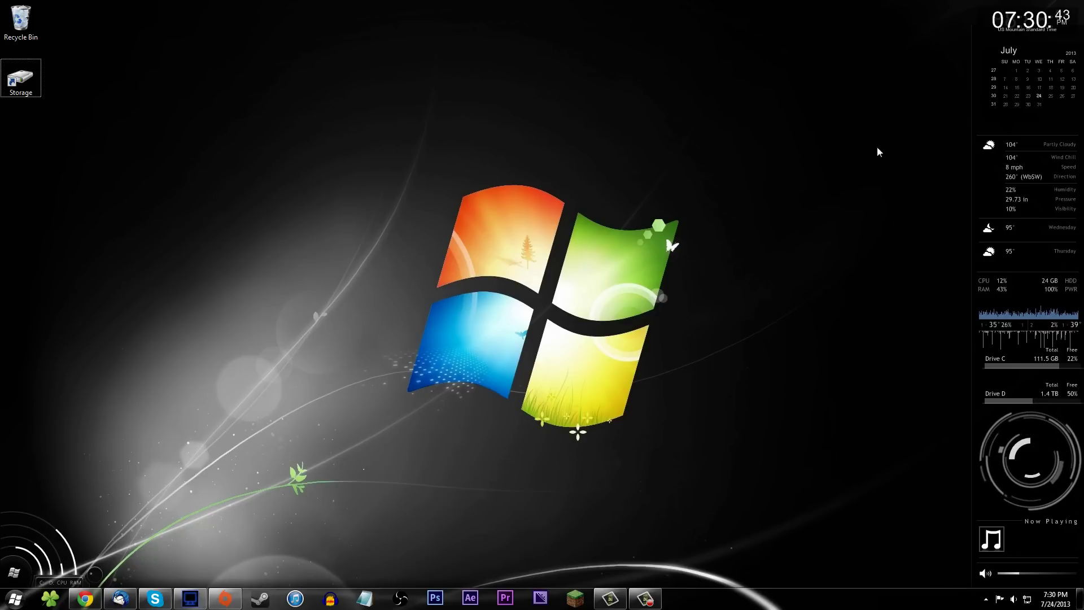
drag(923, 155, 960, 513)
click(97, 591)
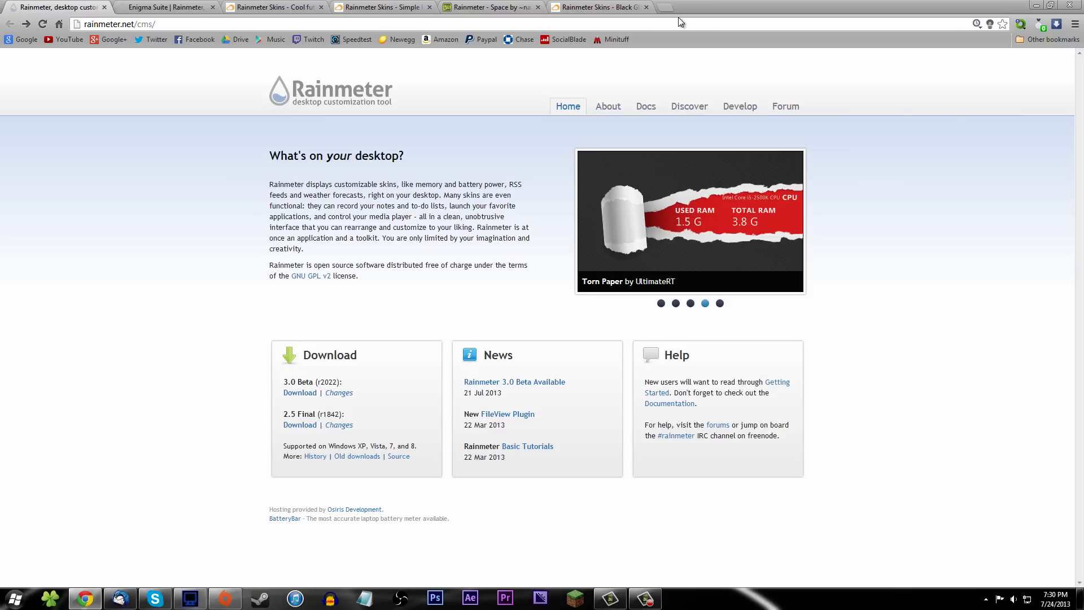
drag(734, 7, 325, 94)
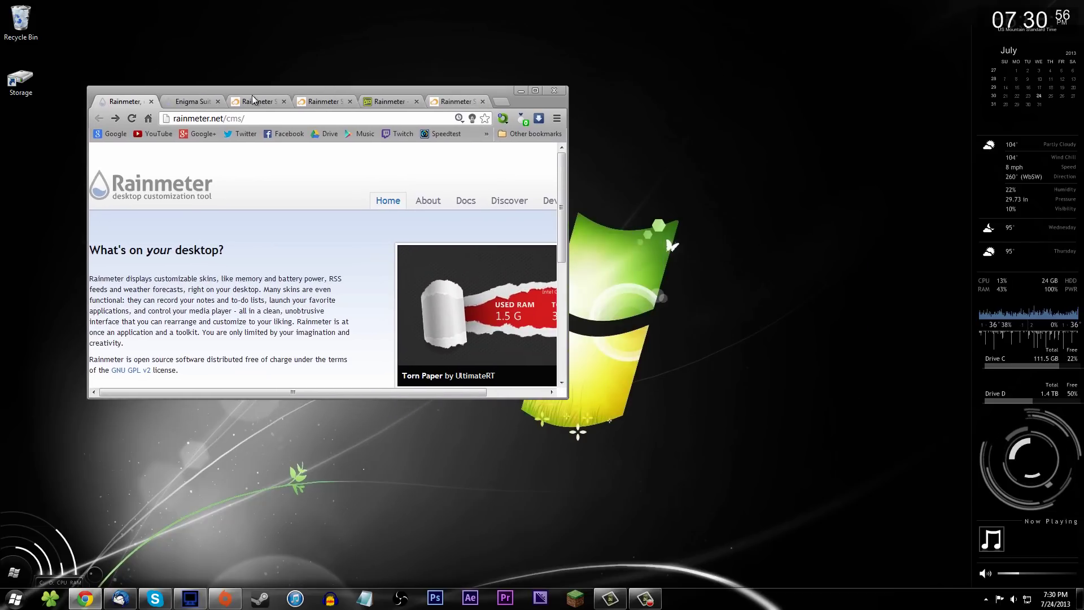
drag(76, 63, 11, 5)
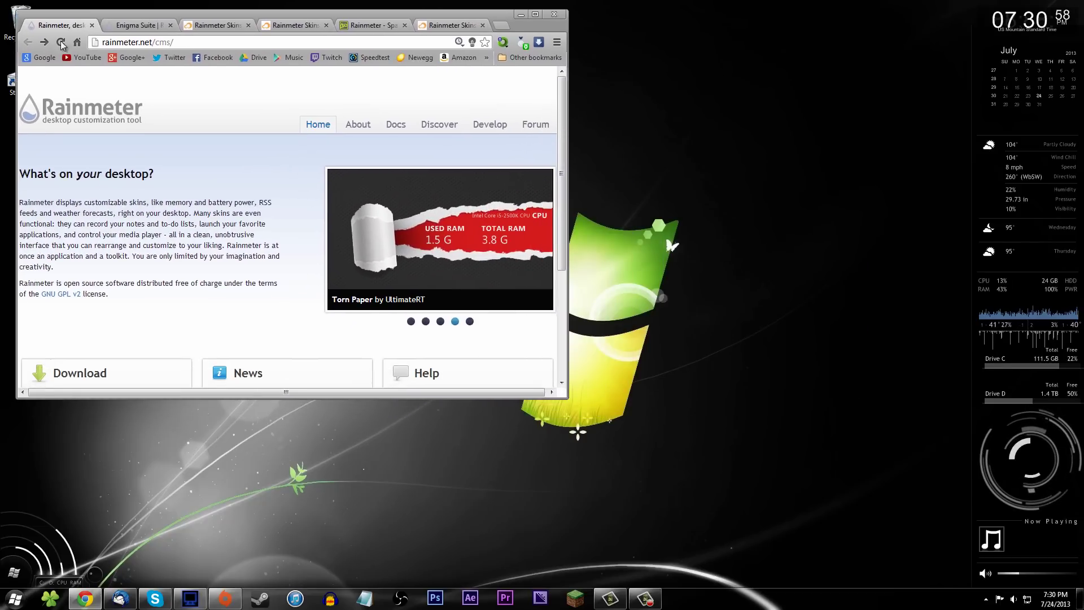
drag(567, 398, 933, 579)
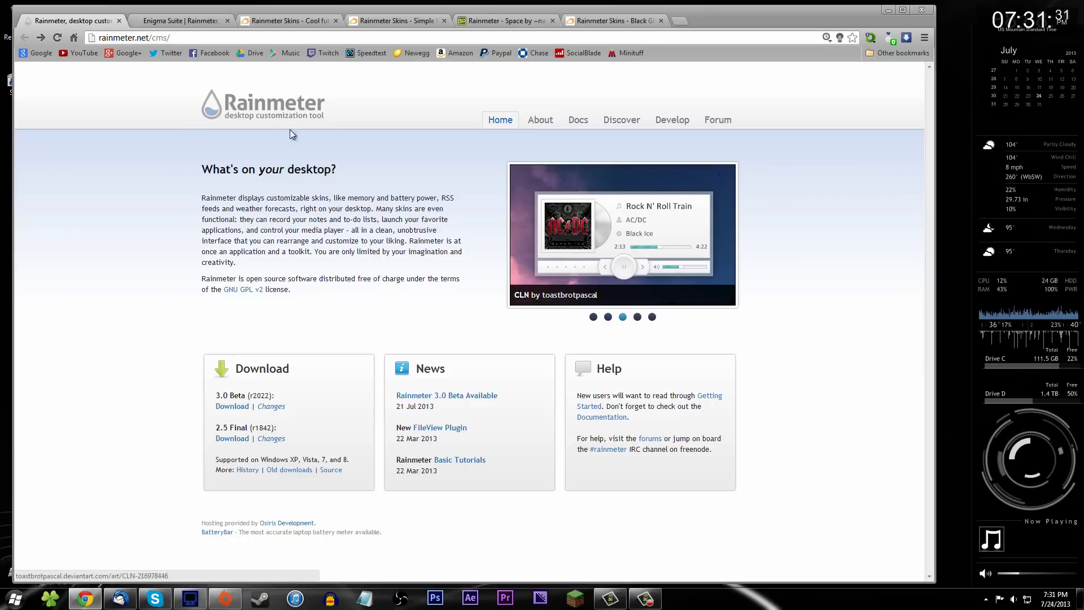
click(902, 10)
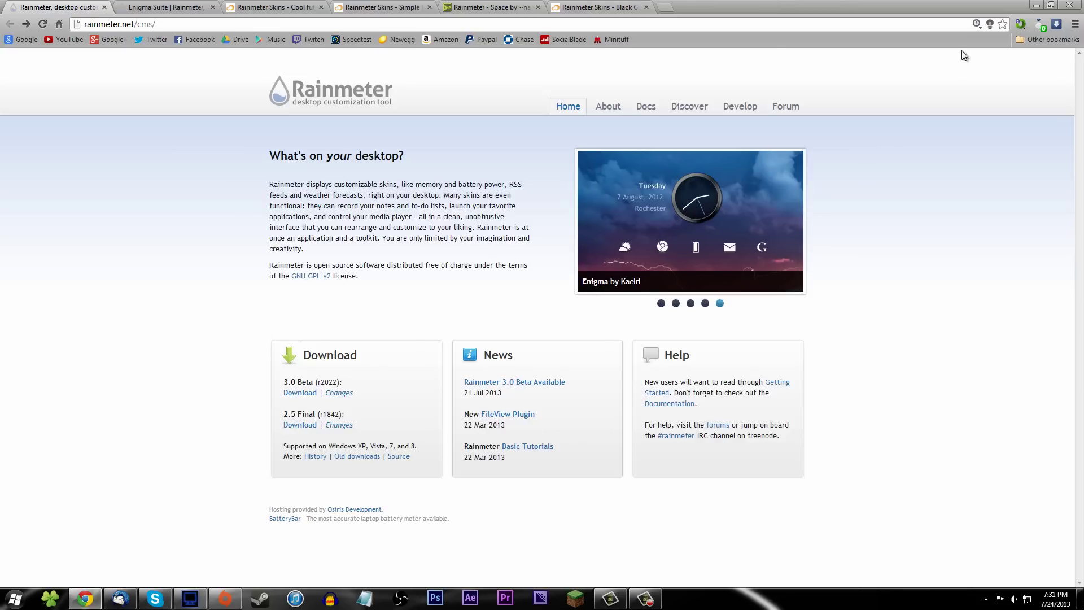
- Minimize Chrome and open Manage Rainmeter from the hidden tray icons
click(1035, 5)
click(982, 598)
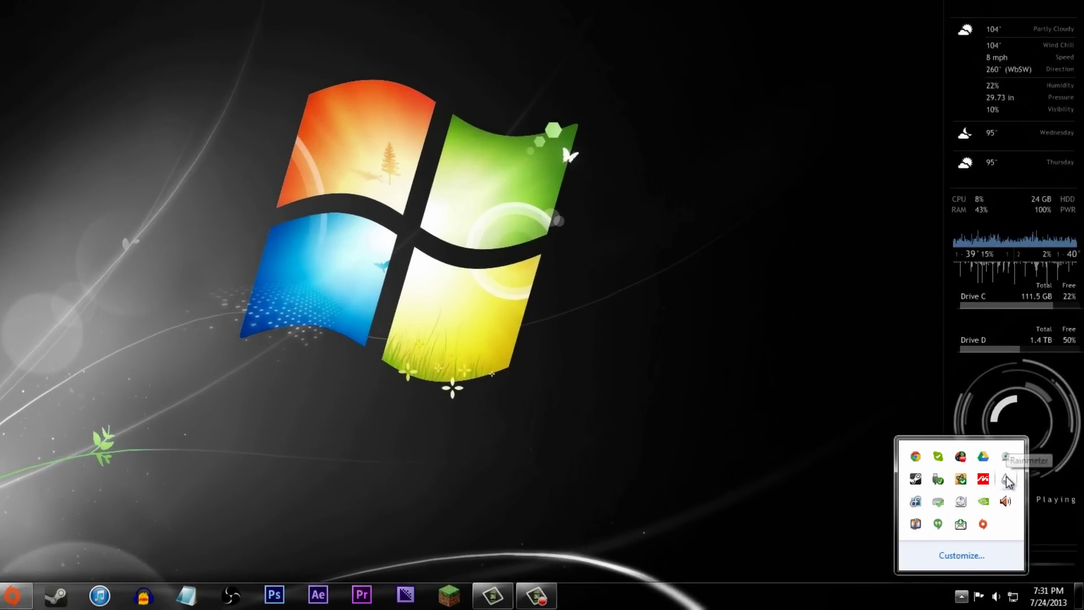
click(1006, 479)
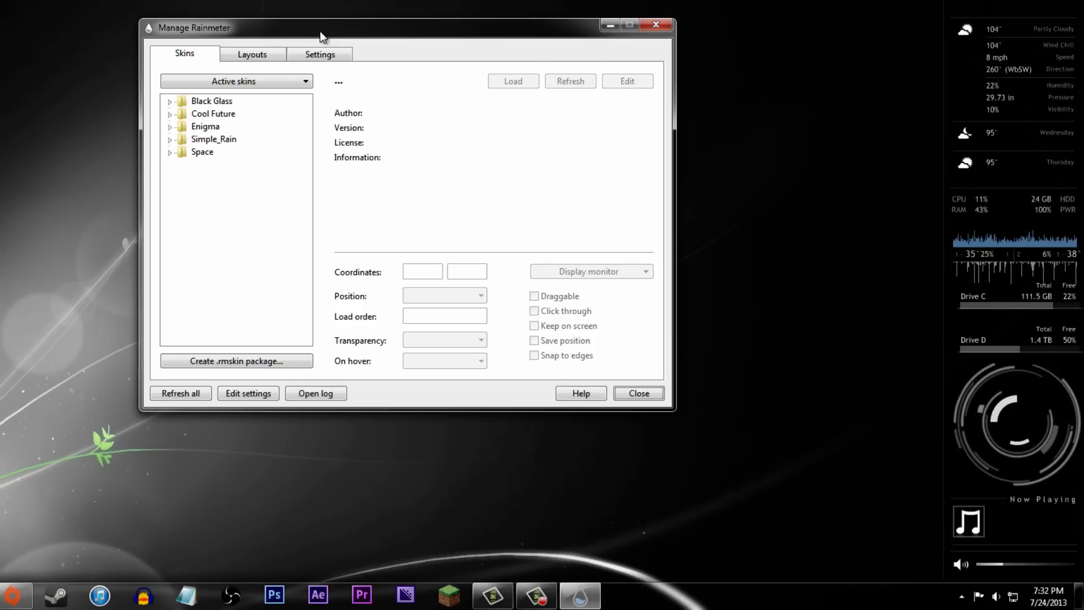
- Browse the active Black Glass skins and select BGClock.ini in the Skins tab
click(292, 82)
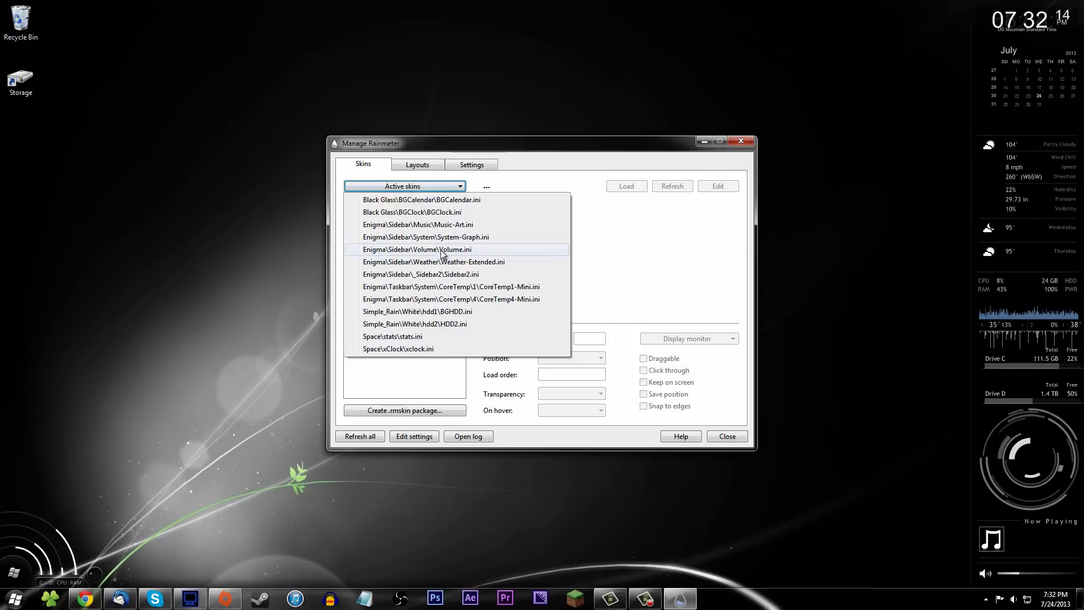
click(403, 200)
click(403, 186)
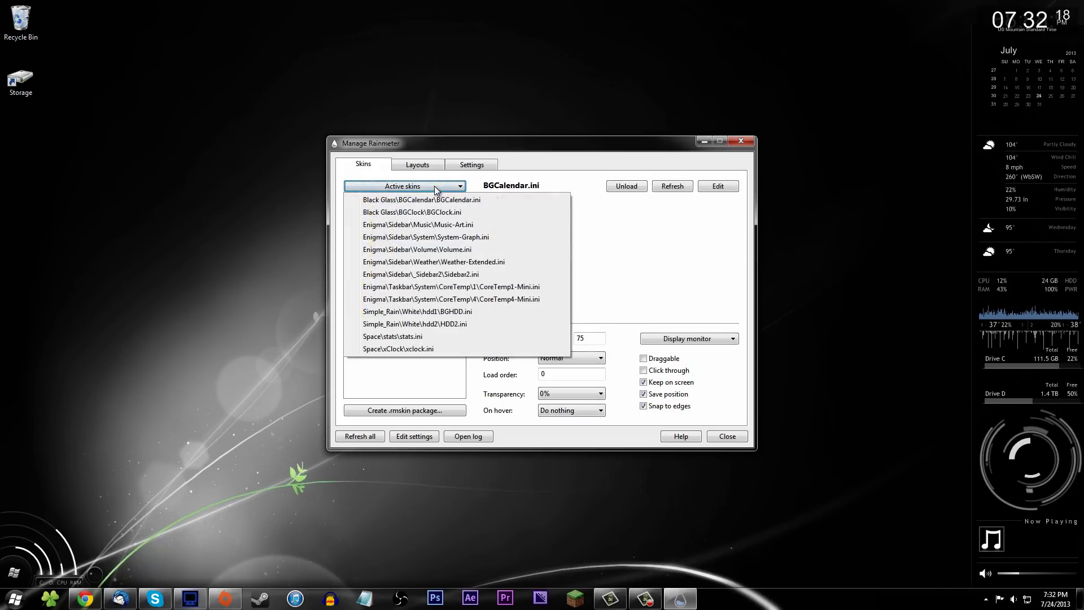
click(418, 213)
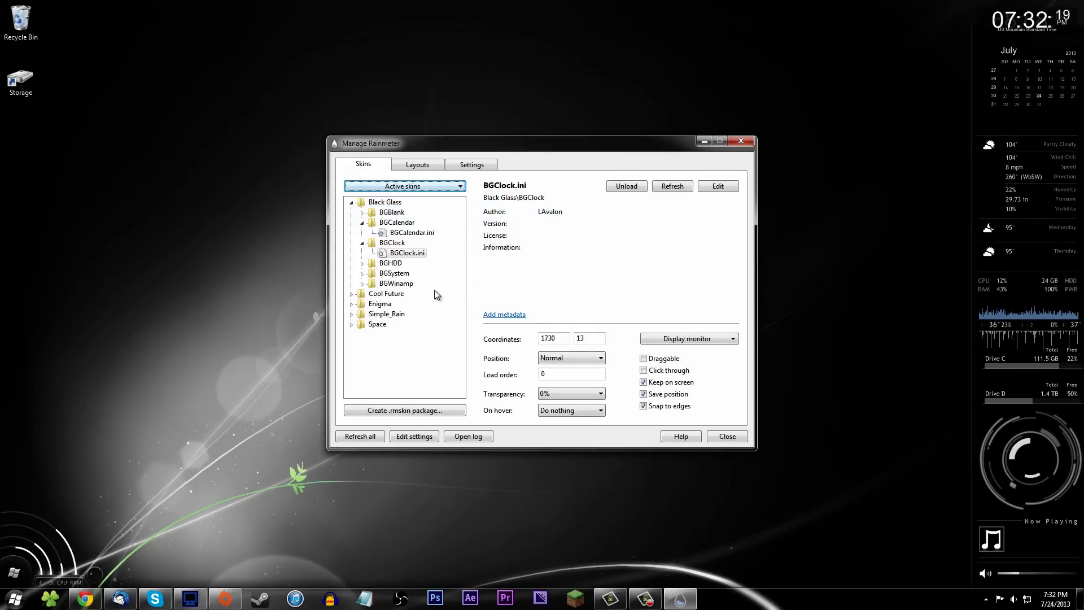
click(351, 203)
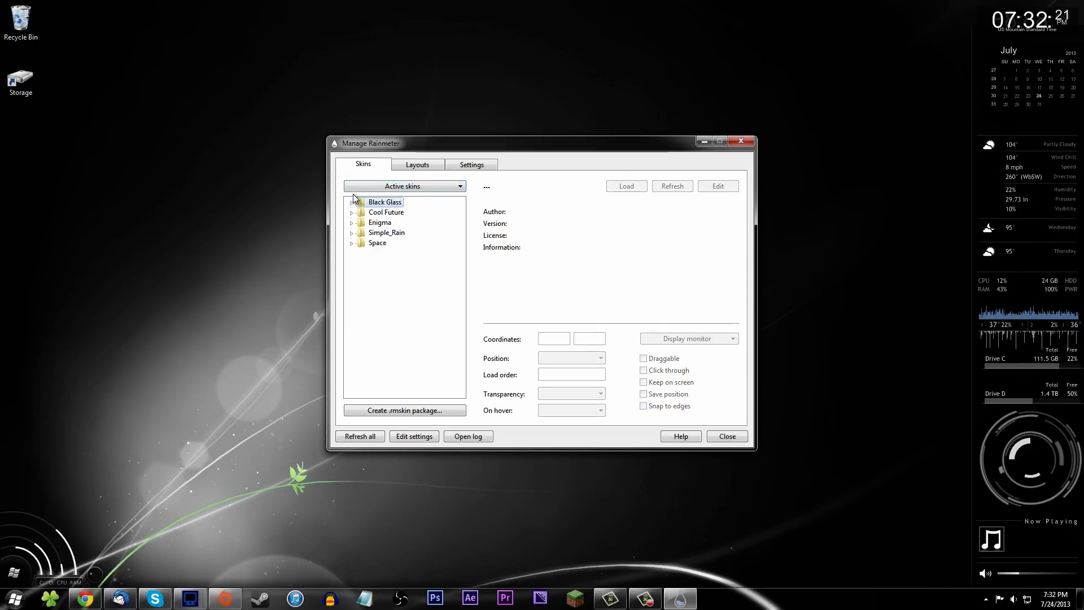
click(351, 203)
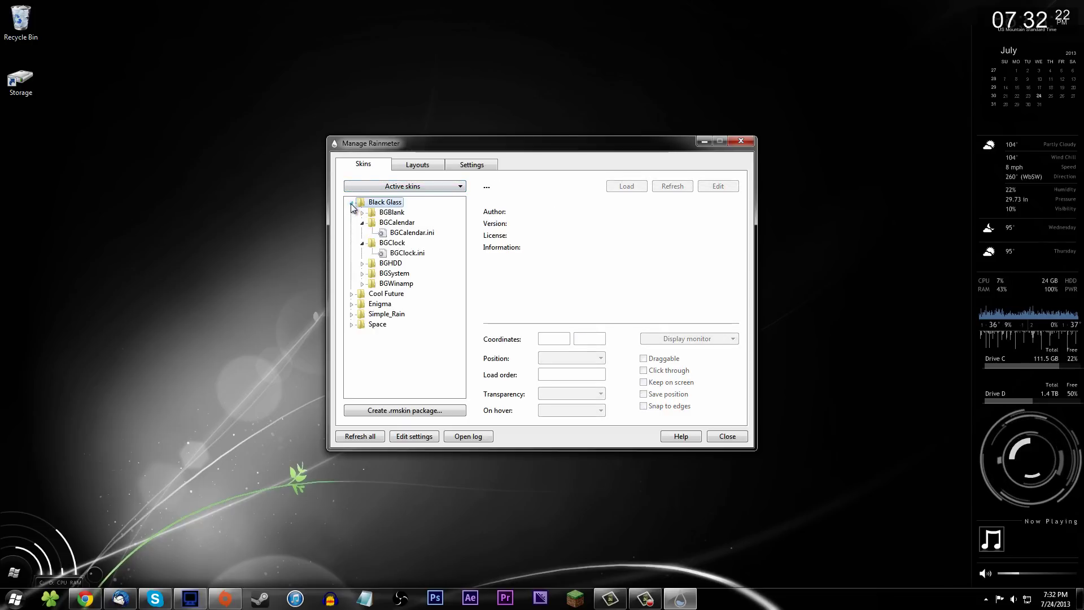
click(362, 232)
click(407, 242)
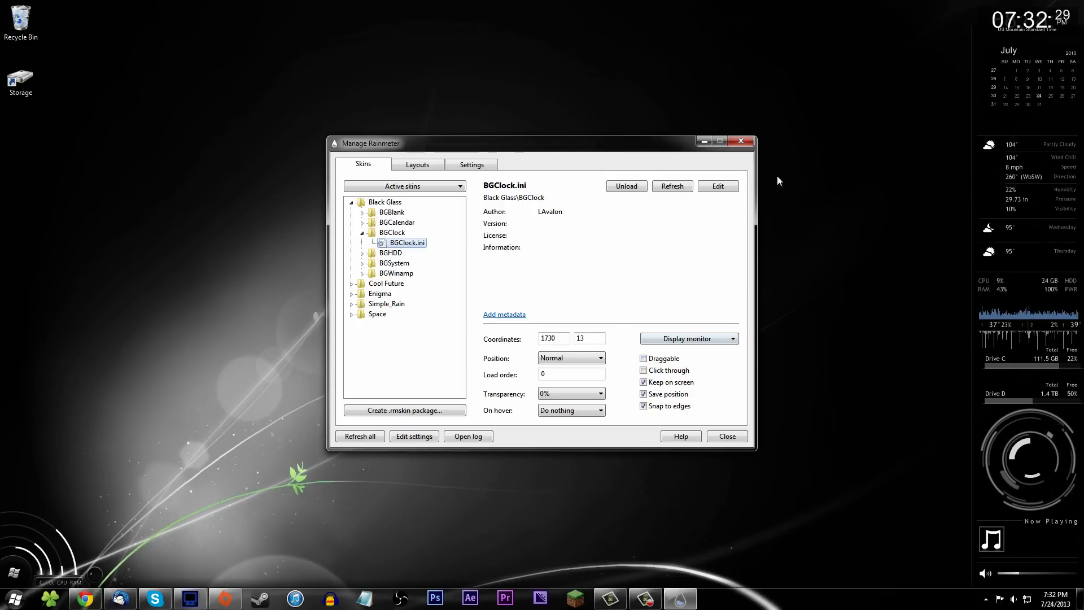
- Make the BGClock skin draggable and drag it around the screen and back
click(873, 57)
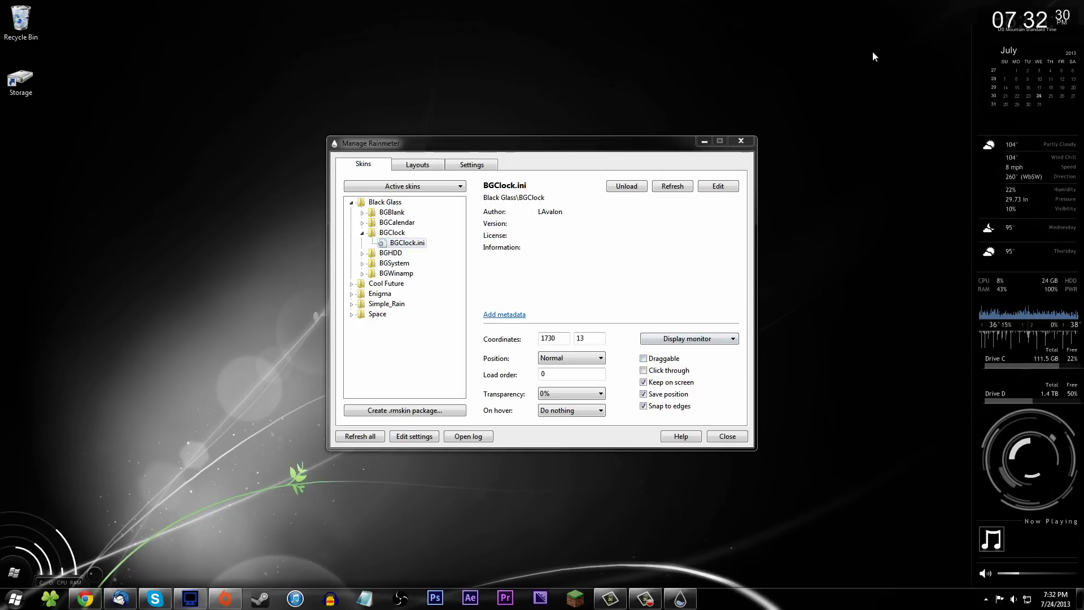
click(645, 359)
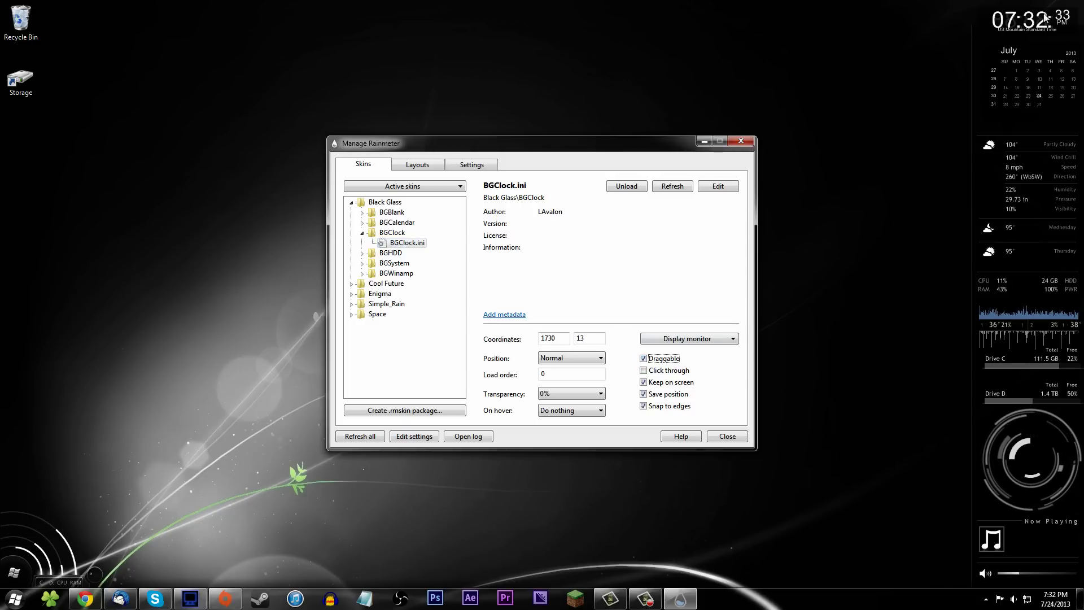
drag(1045, 19, 308, 159)
click(383, 148)
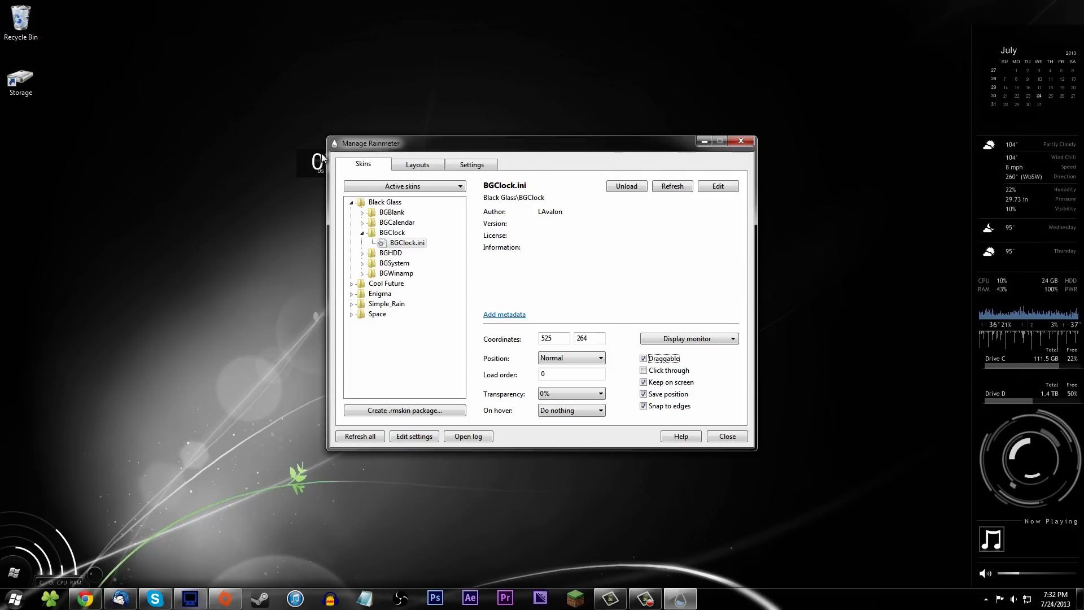
drag(382, 147, 1011, 20)
- Turn off Draggable for BGClock, close Manage Rainmeter and bring Chrome back
click(1077, 28)
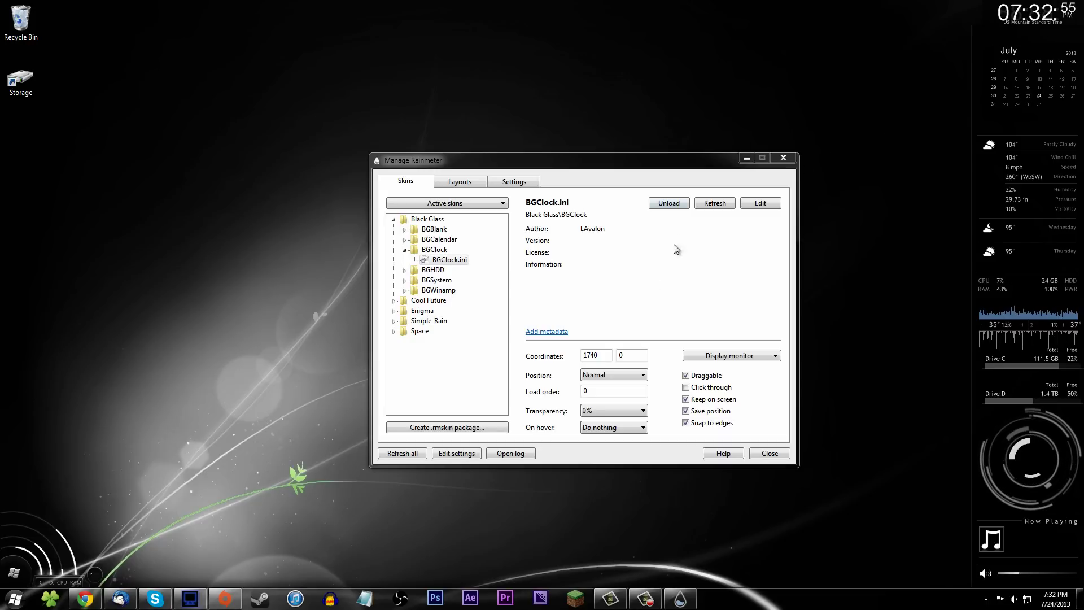
click(685, 376)
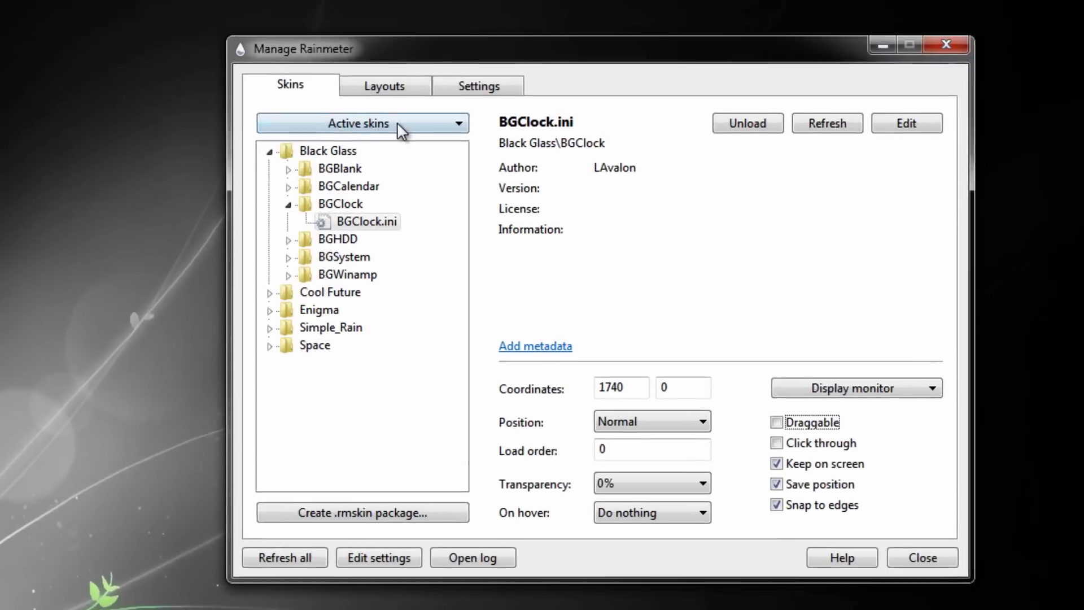
click(461, 204)
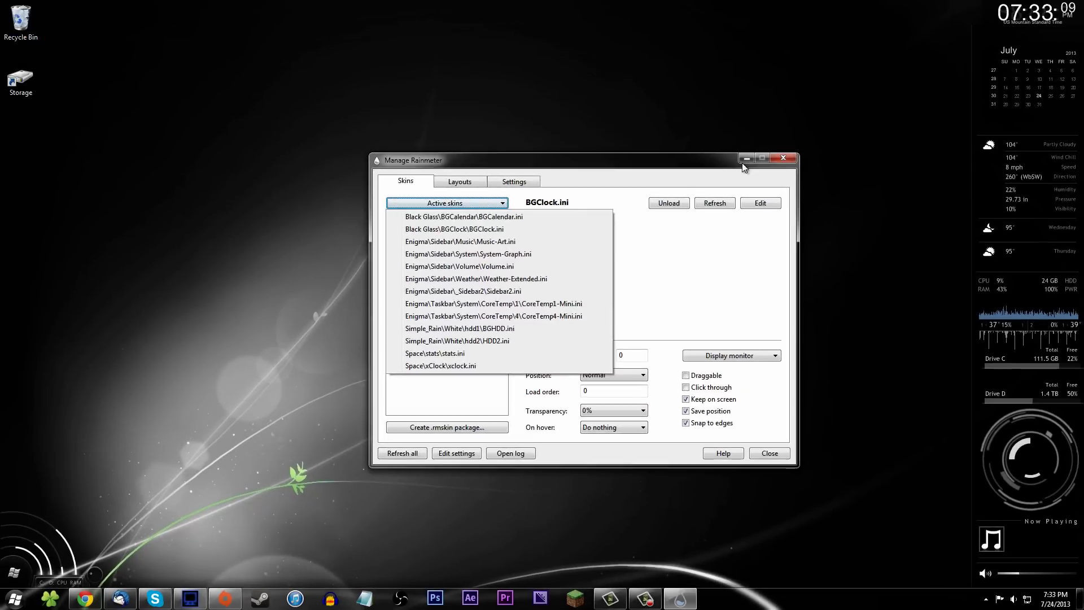
click(867, 98)
click(85, 598)
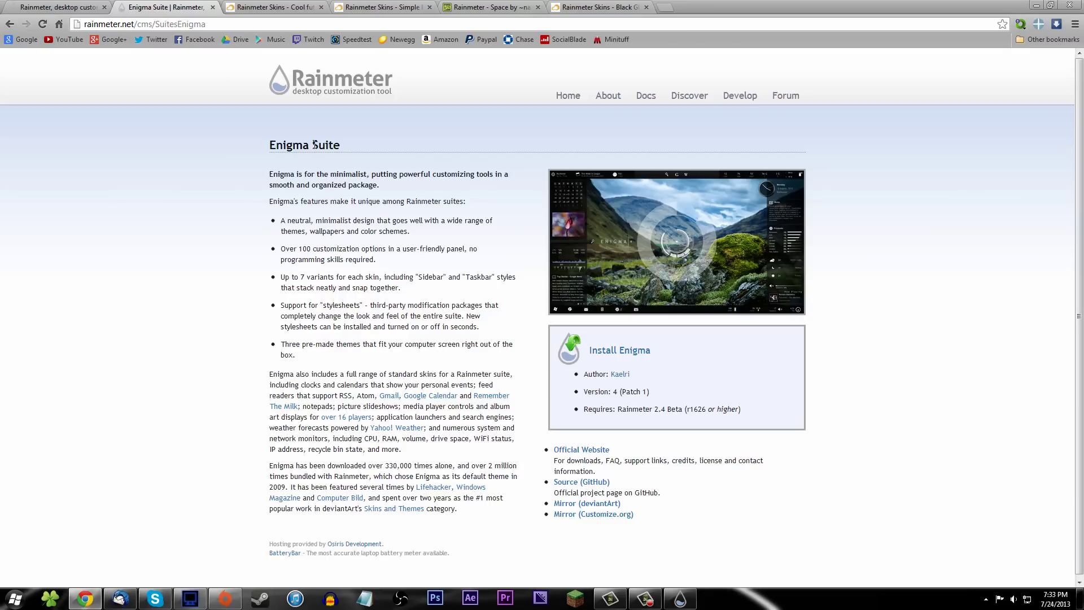
- Enlarge and then close the Enigma suite preview image
drag(315, 144, 395, 148)
click(609, 316)
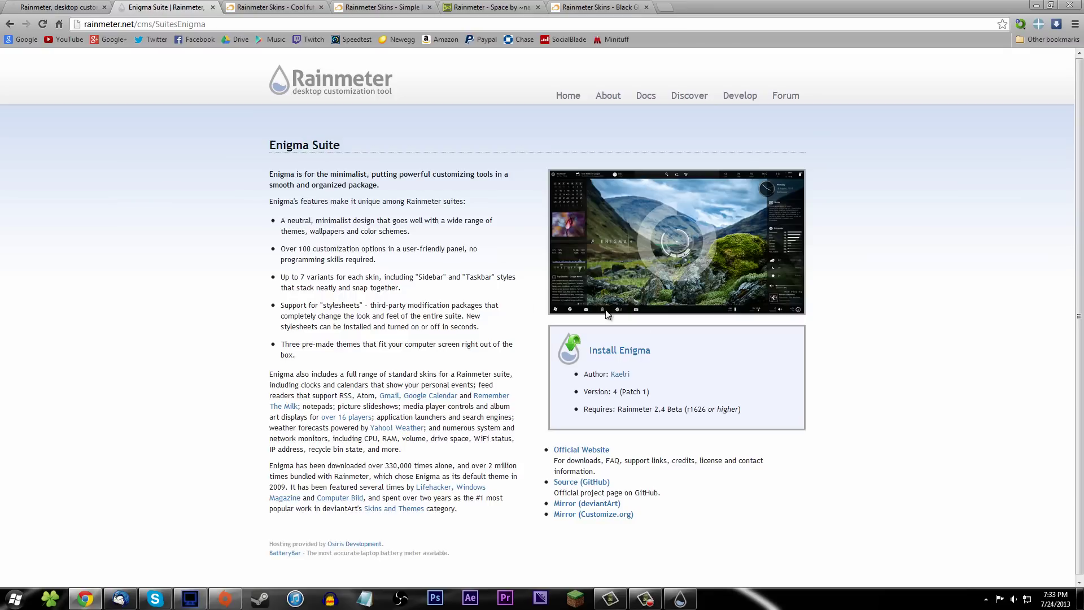
click(687, 257)
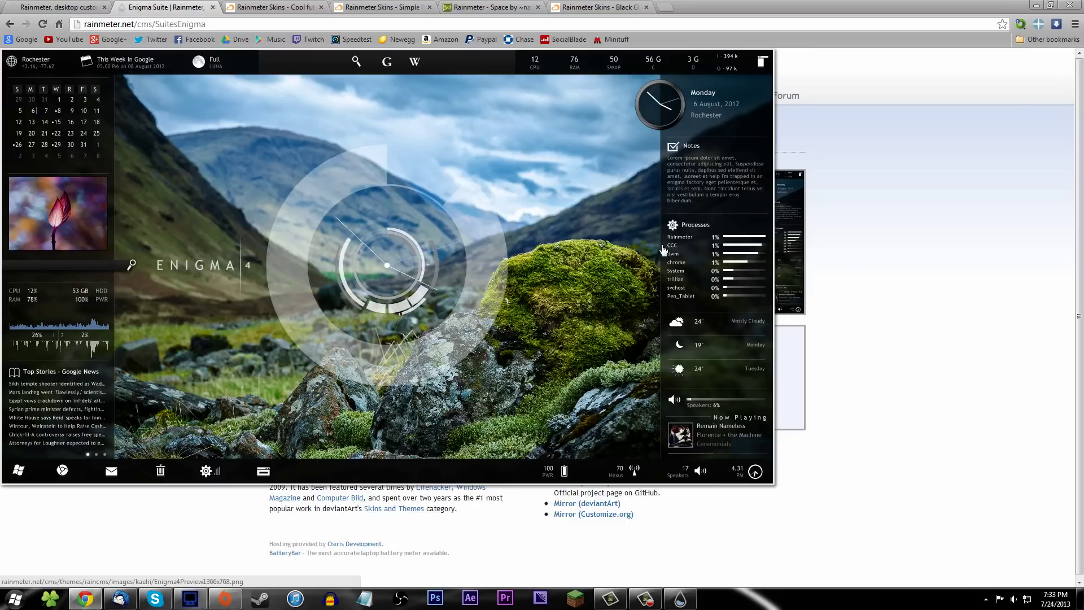
click(698, 296)
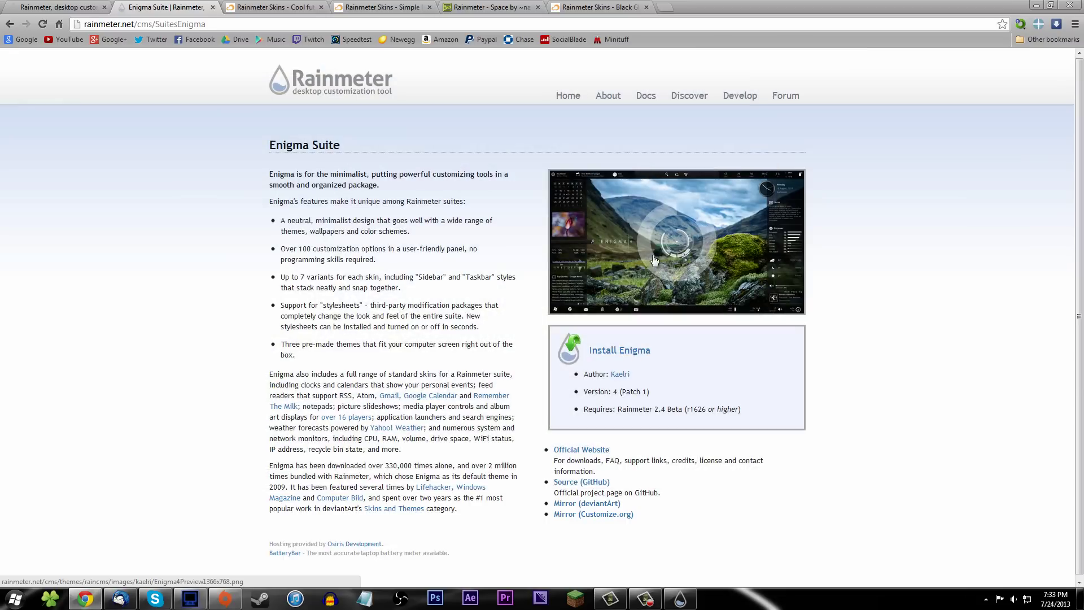
- Browse the Cool future, Simple Rain, Space and Black Glass tabs, ending on the home tab
click(268, 5)
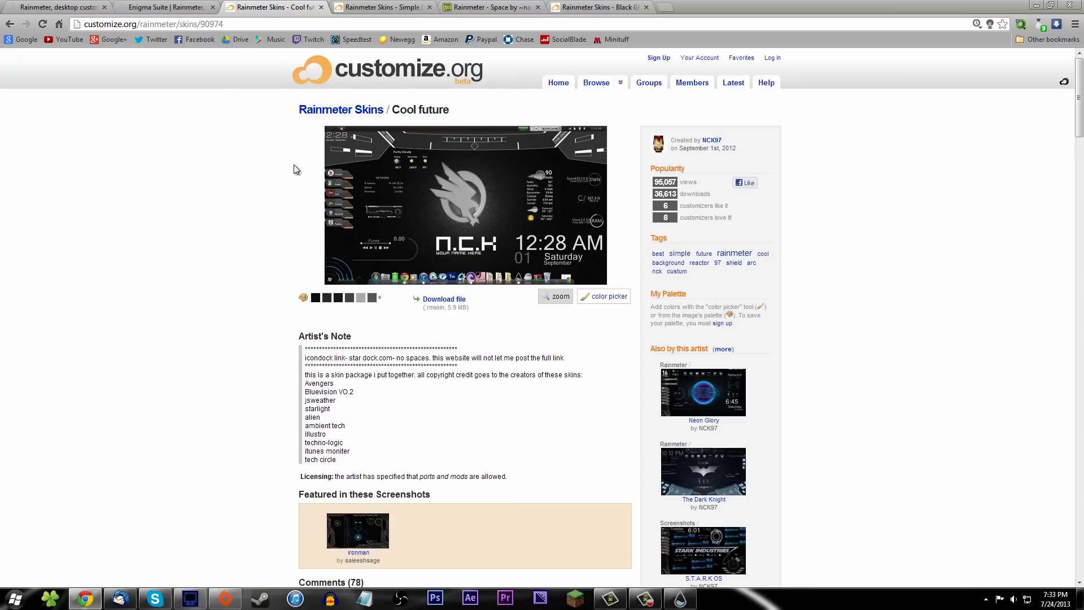
mouse_move(414, 211)
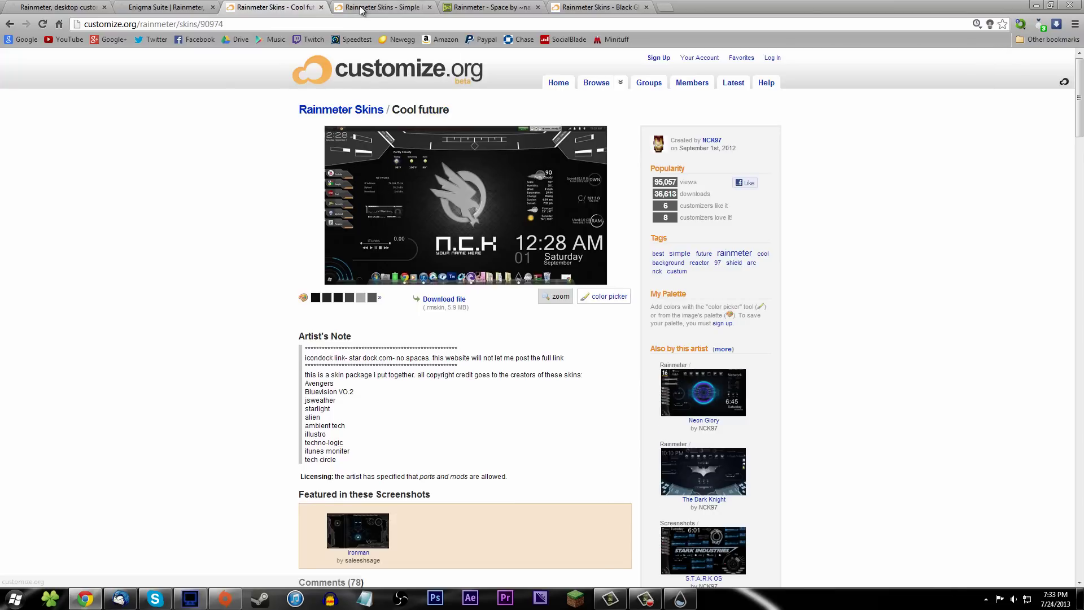
key(ctrl+Tab)
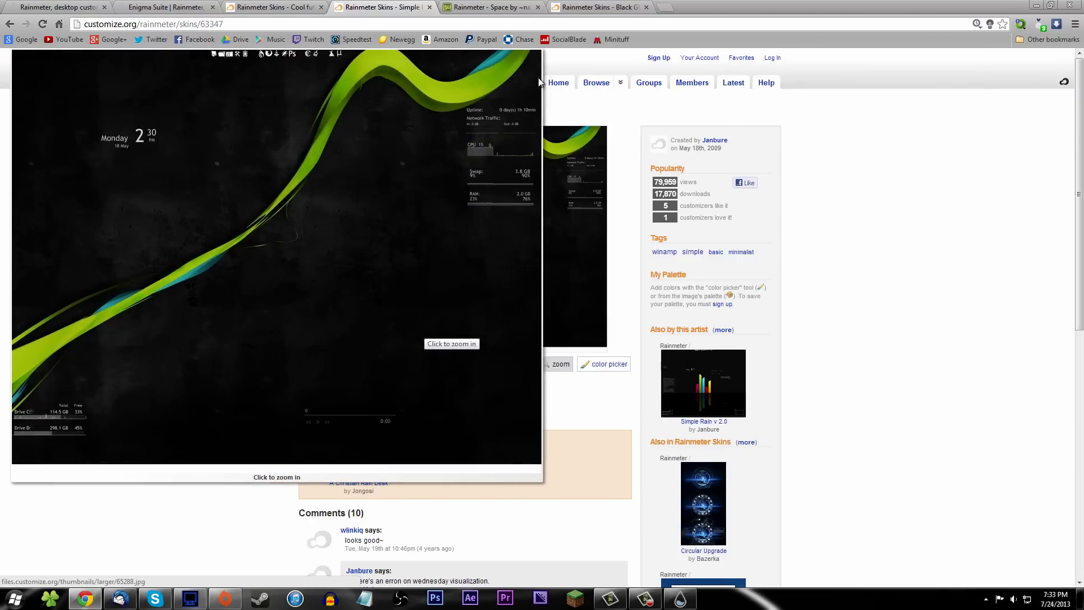
click(501, 8)
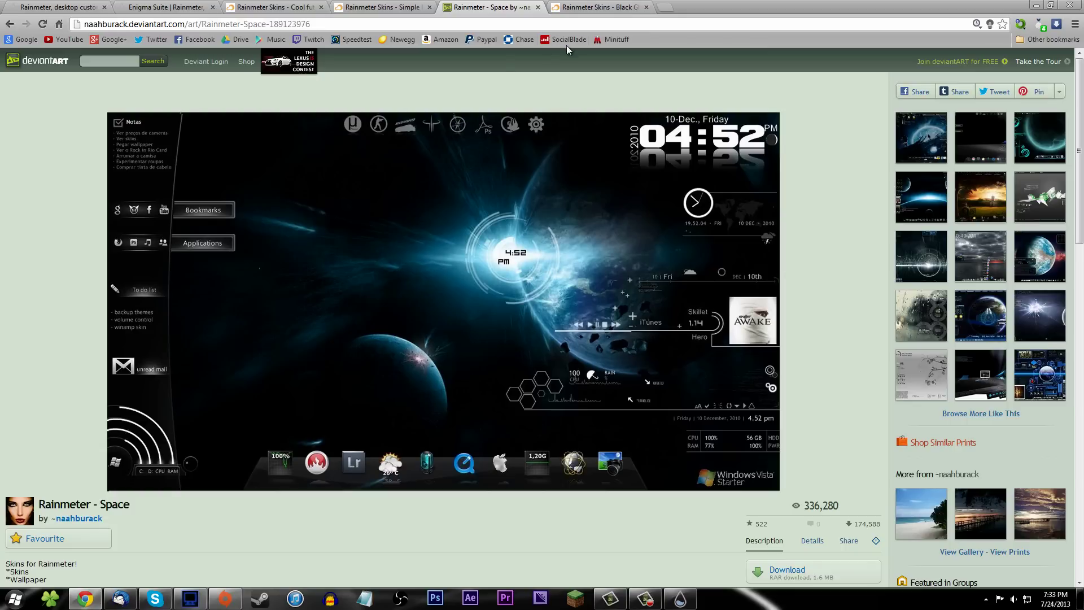
click(588, 8)
mouse_move(437, 226)
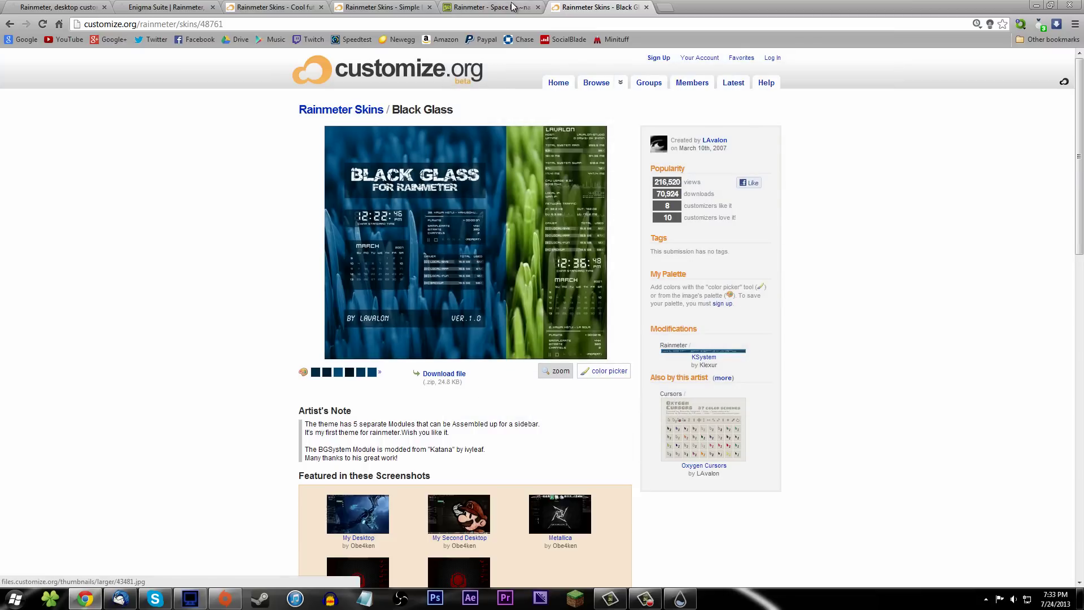
key(ctrl+shift+Tab)
key(ctrl+shift+Tab)
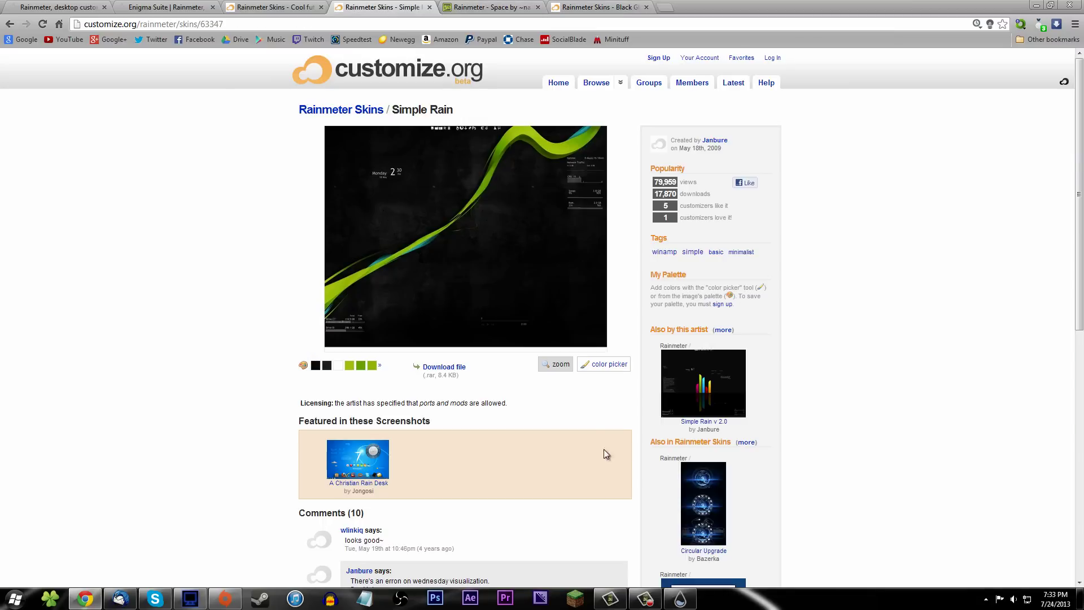
click(62, 7)
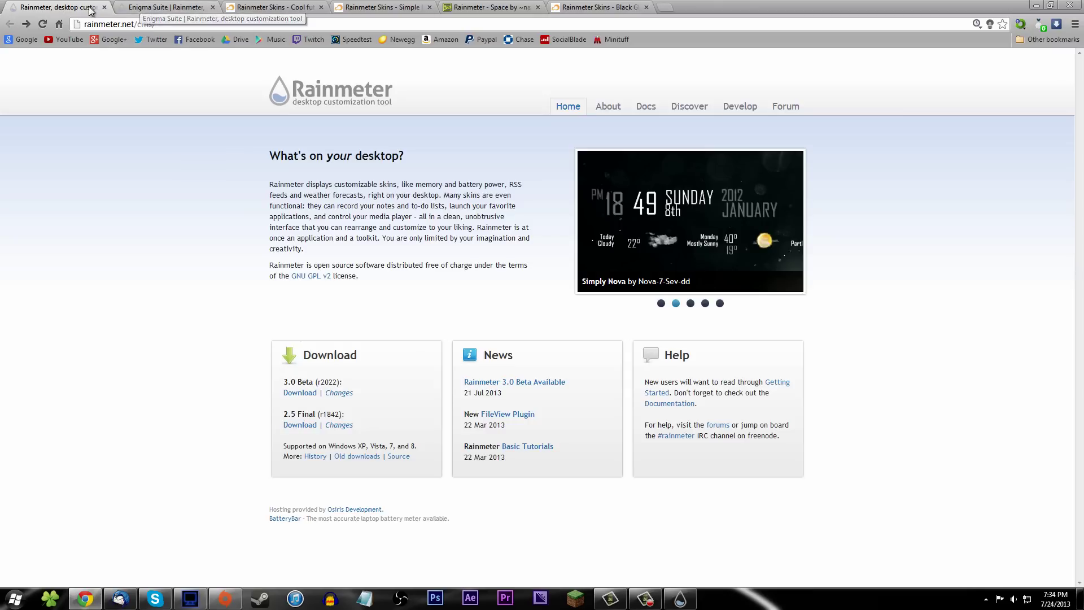
- Open the iSteve skin's deviantArt page from the carousel and download its .rmskin file
click(660, 303)
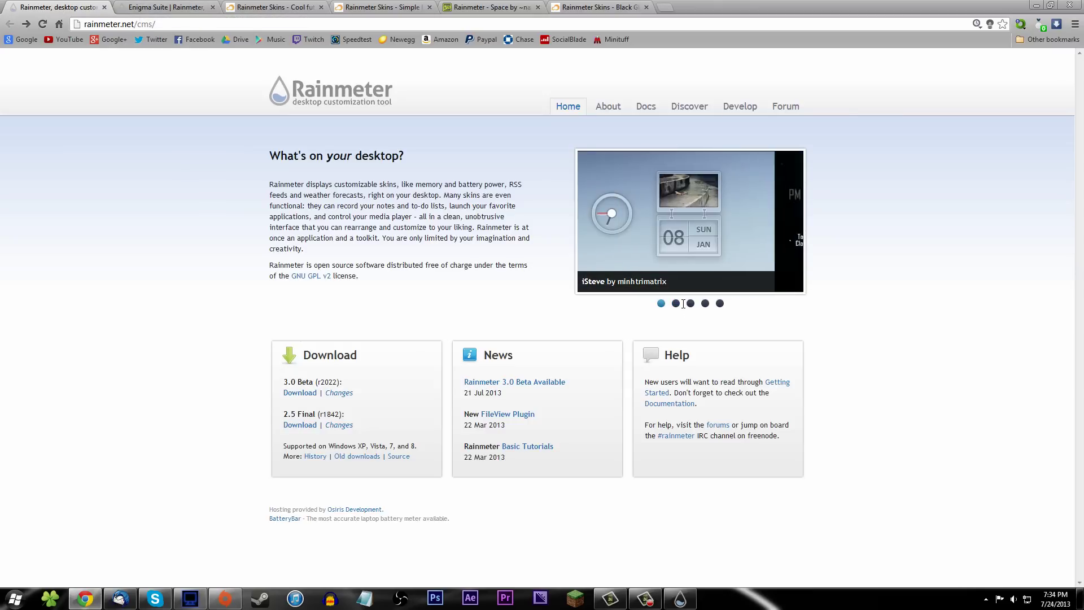
click(693, 285)
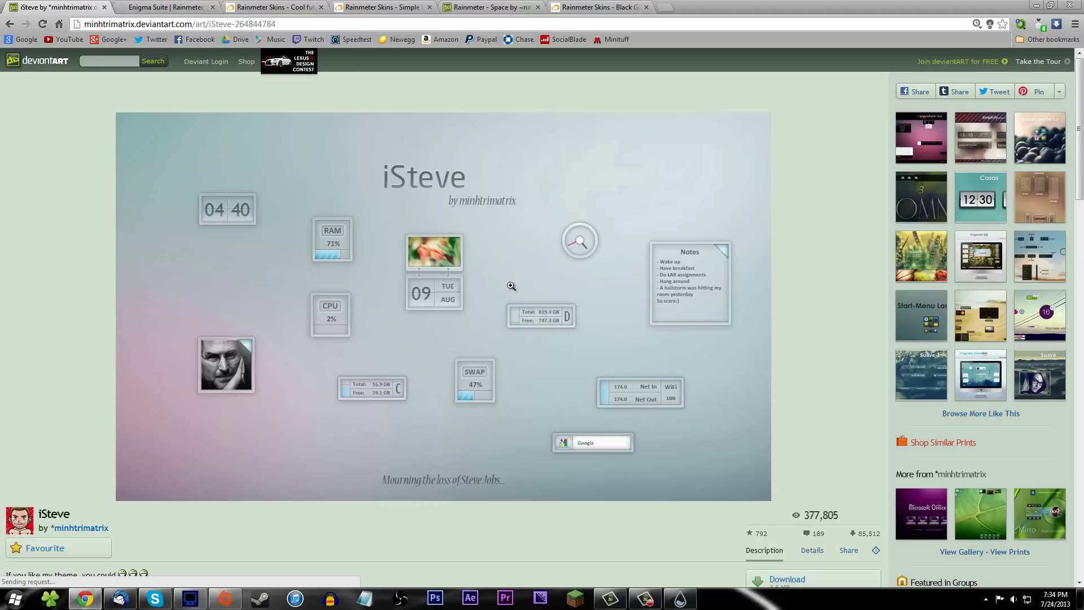
scroll(479, 339, down, 1)
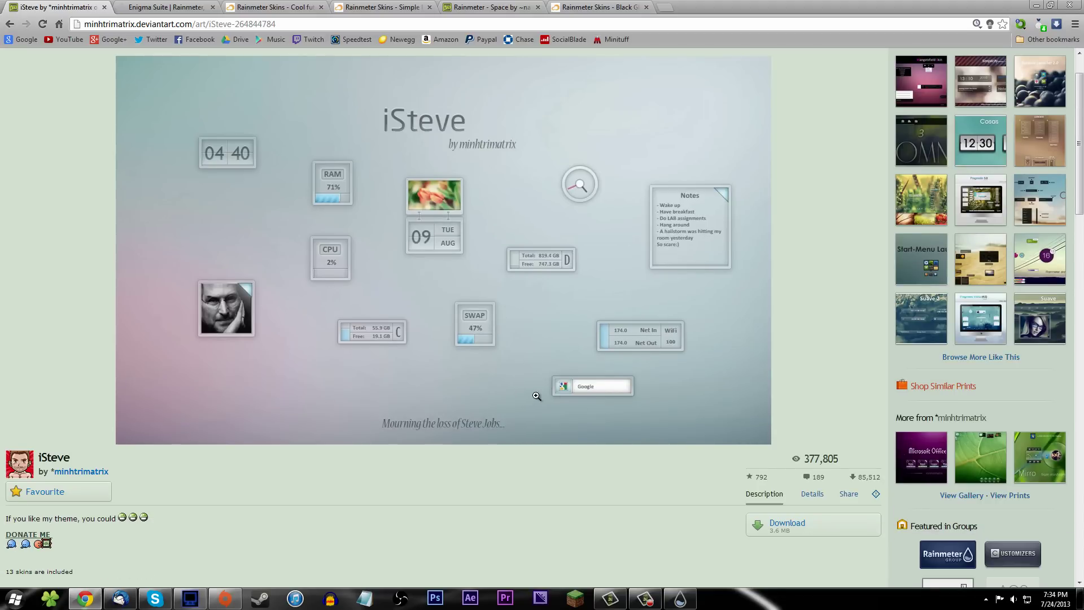
scroll(499, 348, down, 2)
click(771, 409)
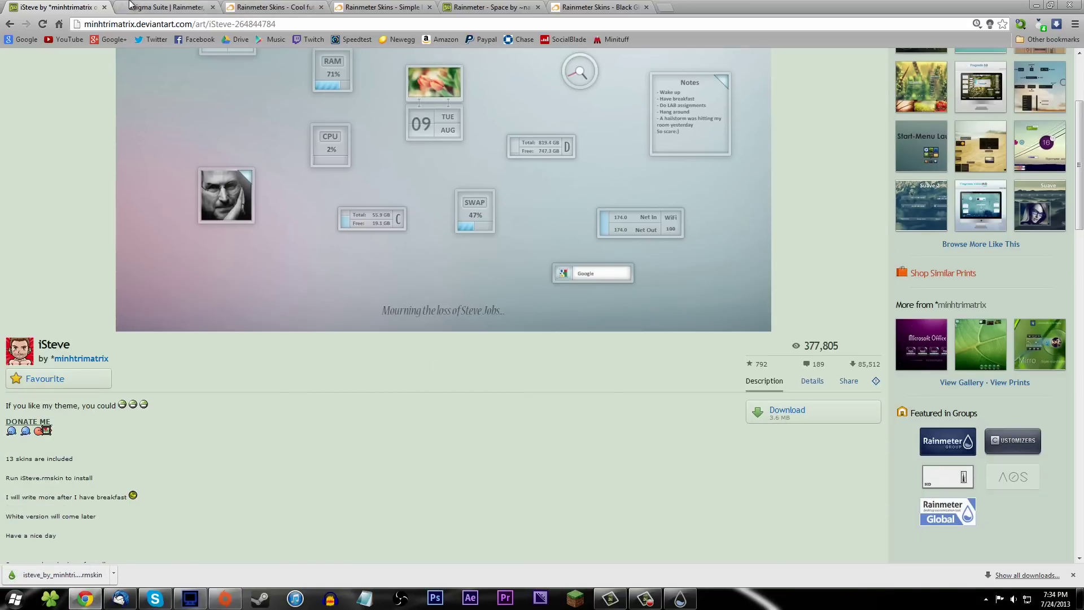
- Glance at the Enigma Suite tab, return to iSteve, and minimize Chrome to the desktop
click(169, 7)
click(63, 6)
key(super+d)
- In Downloads, delete the simply_nova, Hawken and R3D CRAFT files, then select the iSteve file
click(48, 600)
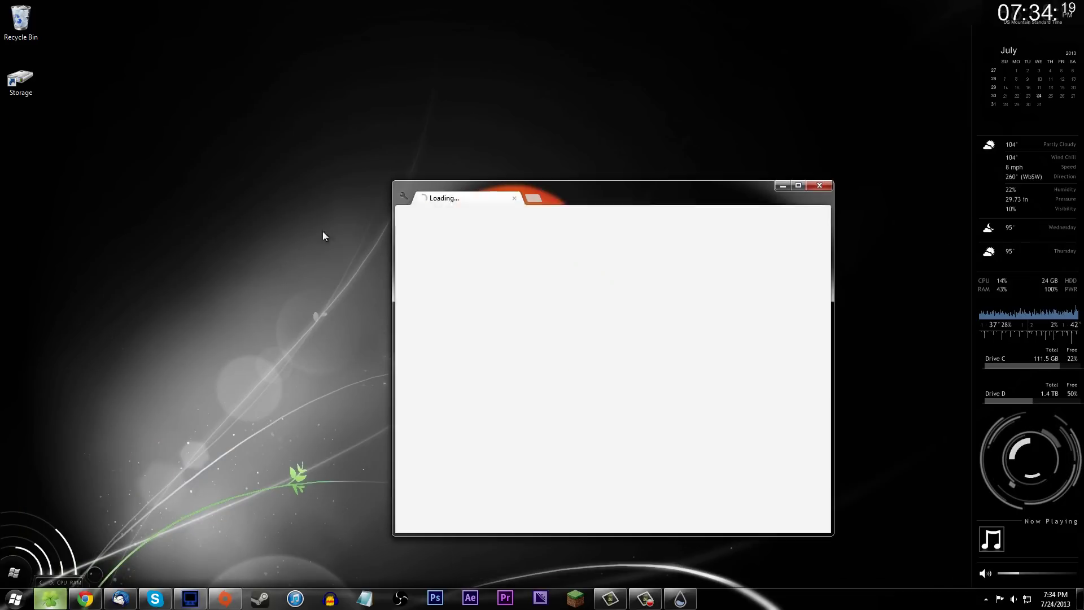
click(441, 291)
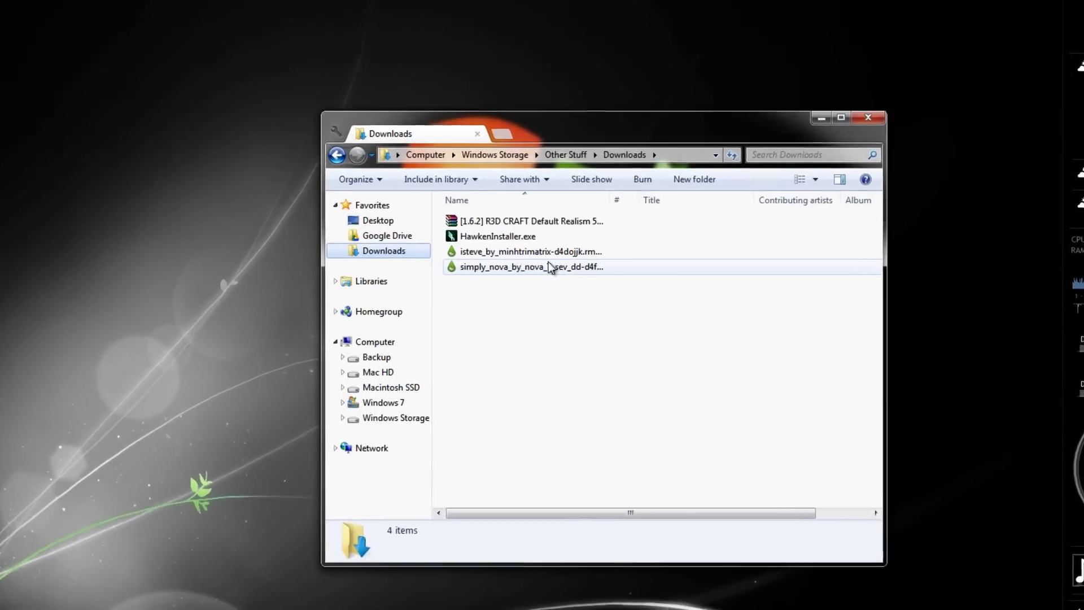
click(538, 288)
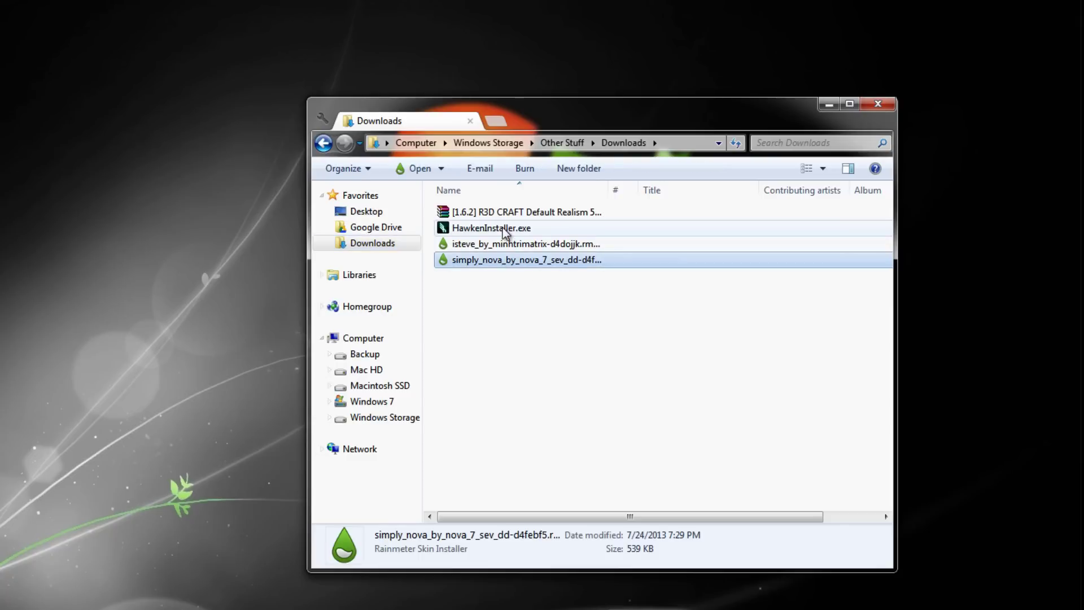
ctrl+click(480, 231)
ctrl+click(646, 217)
key(Delete)
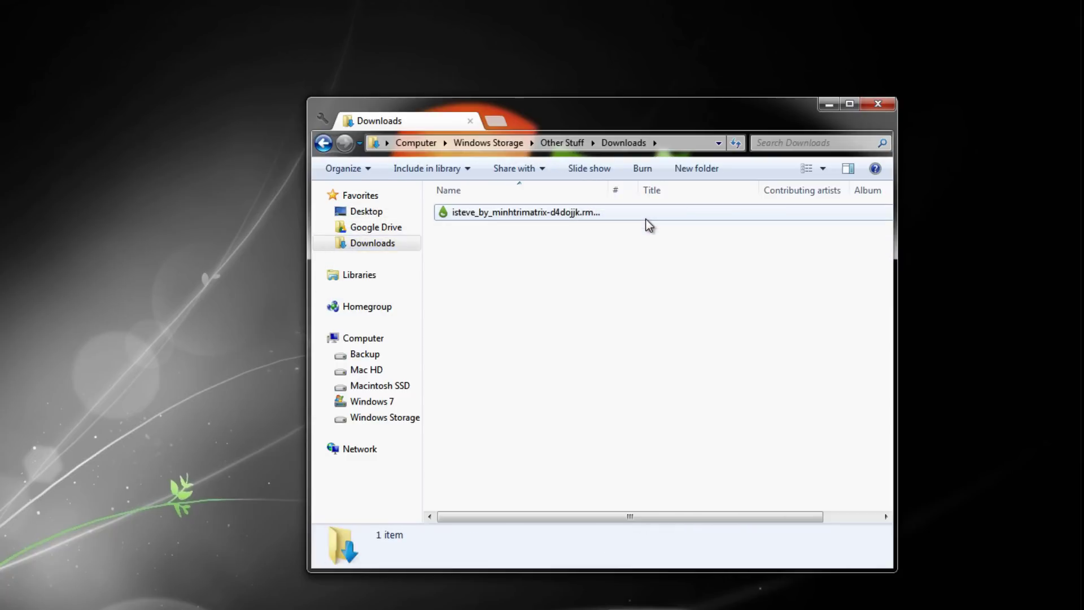
drag(562, 115, 568, 54)
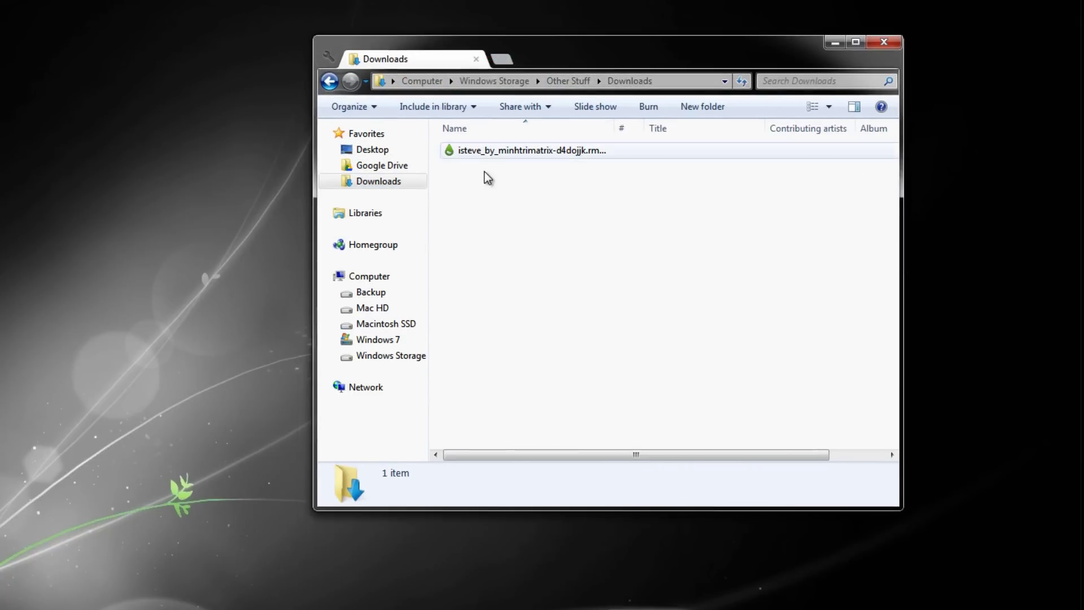
click(565, 152)
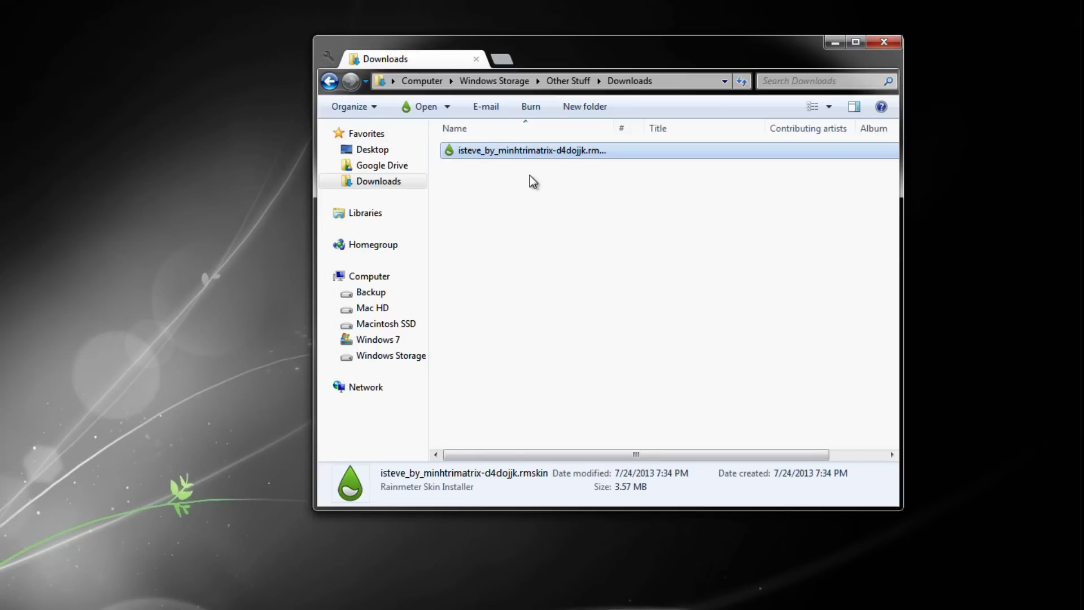
- Run the iSteve 1.0 .rmskin installer and install the skin after one cancelled attempt
double_click(496, 154)
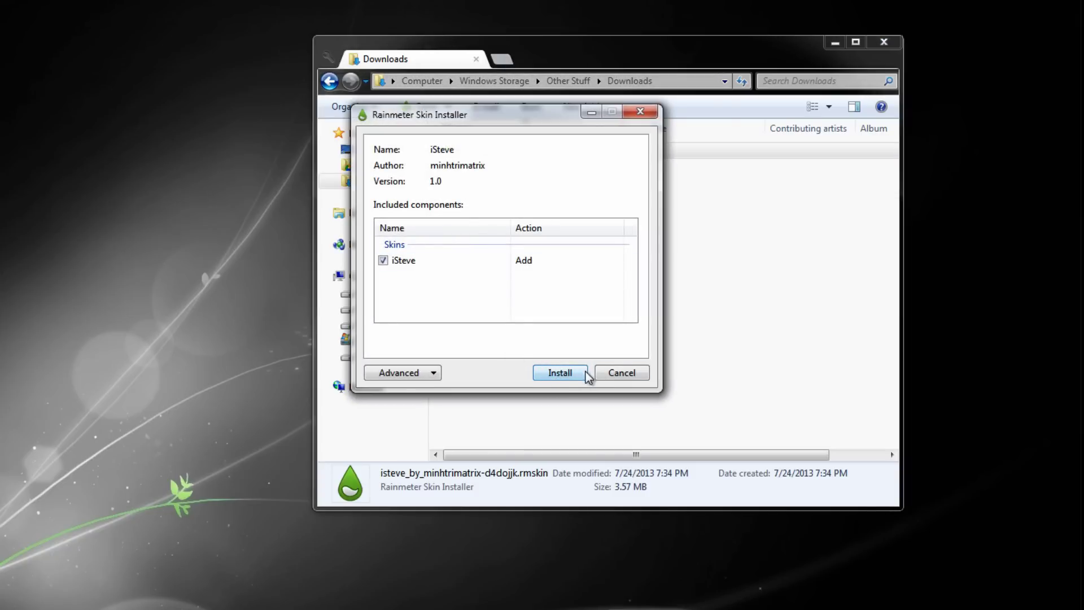
click(624, 374)
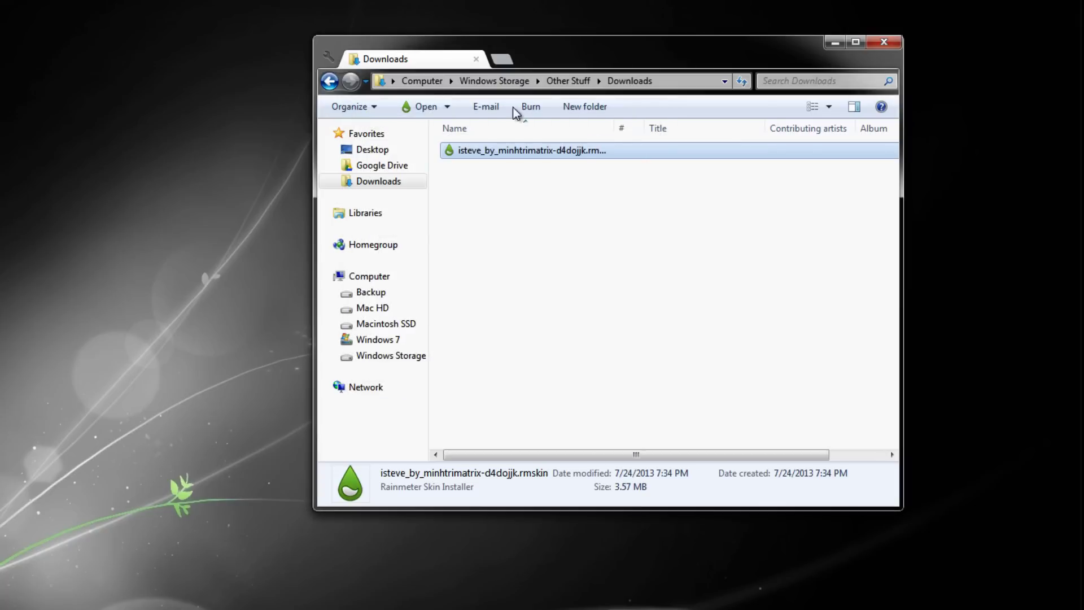
double_click(478, 154)
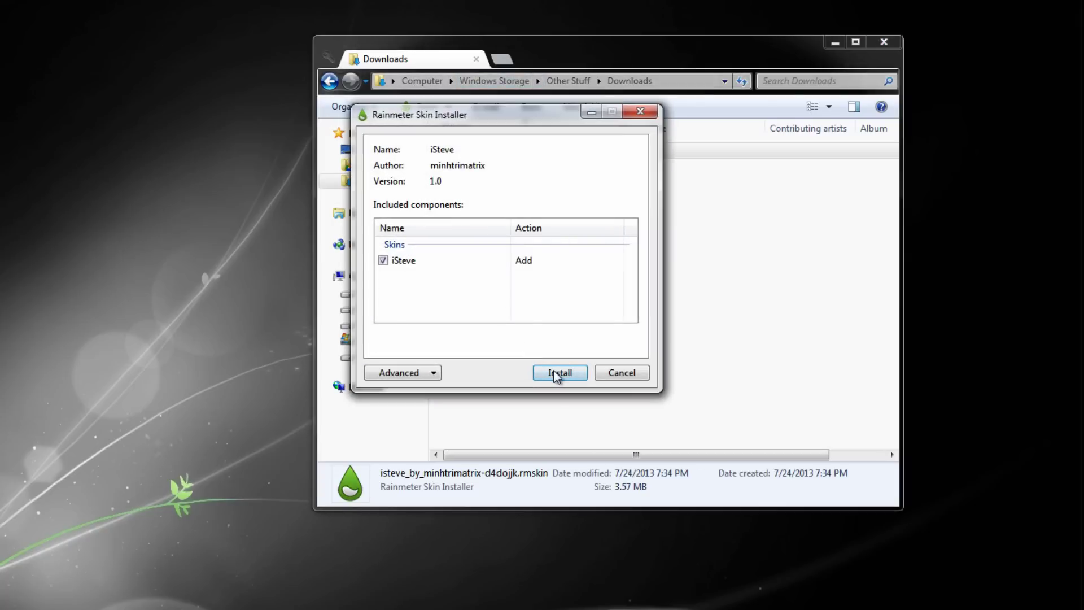
click(558, 372)
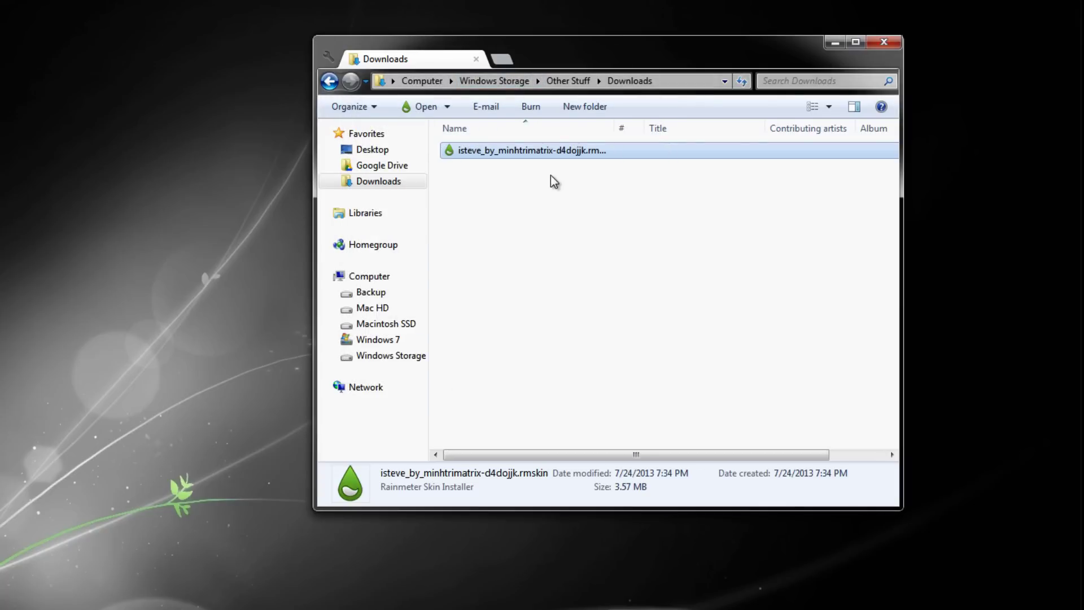
- In a new Explorer tab, navigate Libraries > Documents > Rainmeter > Skins
click(502, 58)
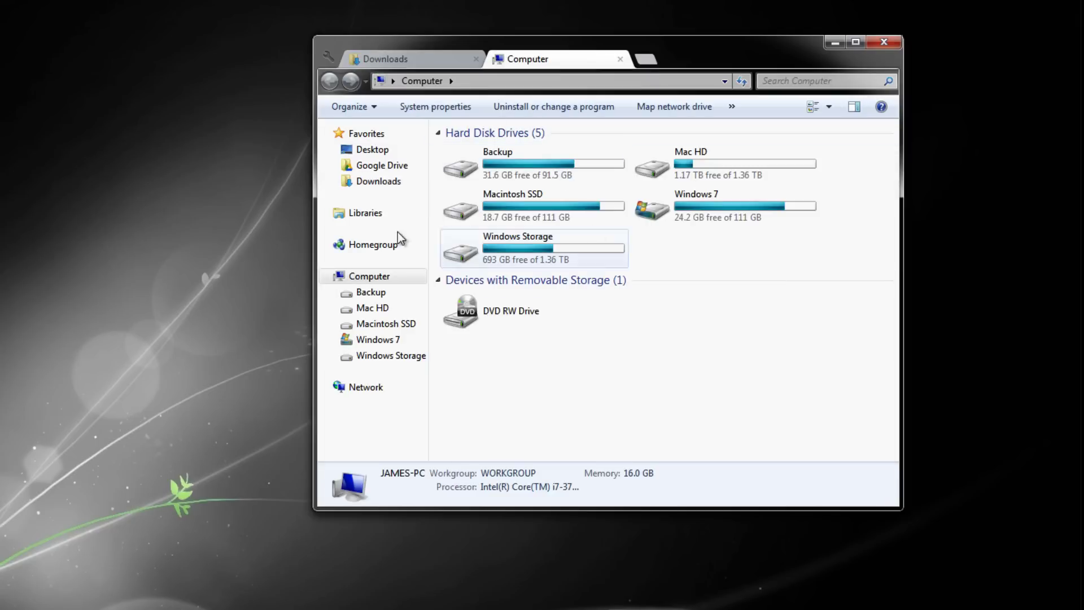
click(390, 215)
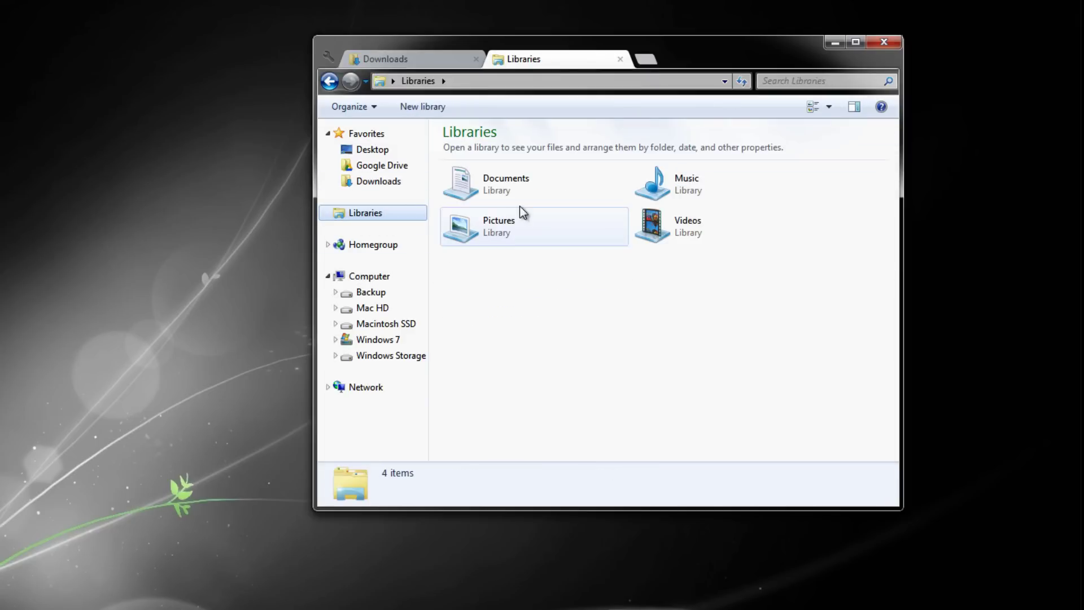
double_click(495, 185)
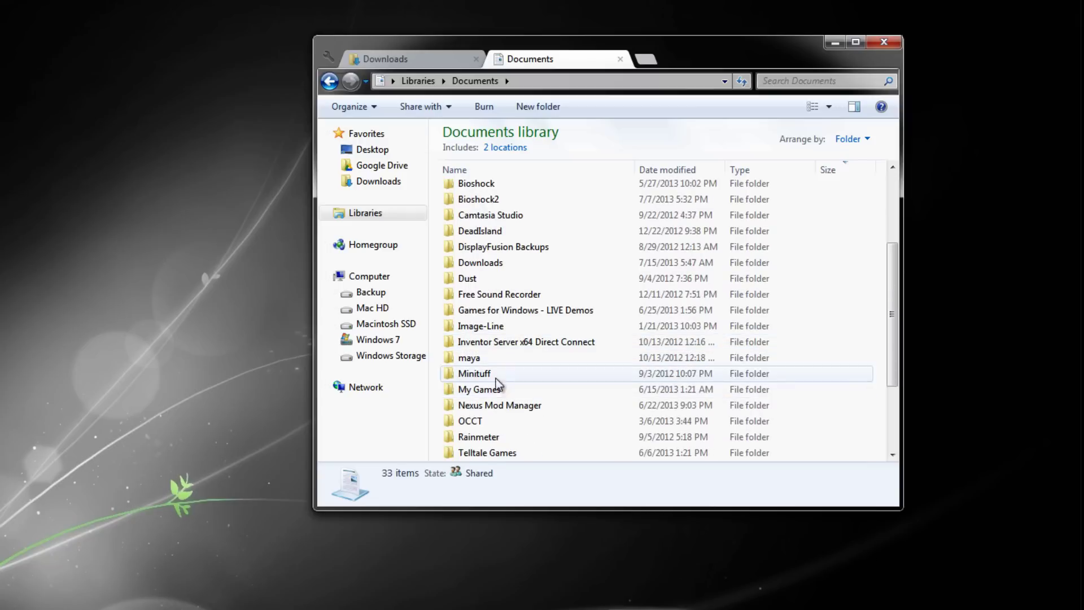
double_click(492, 440)
double_click(477, 192)
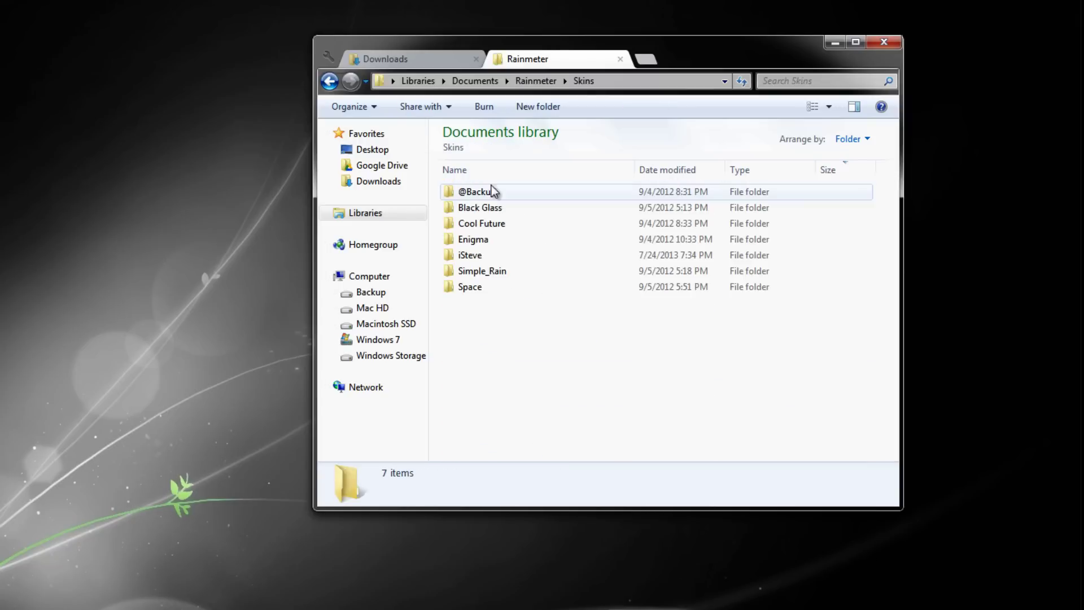
click(472, 241)
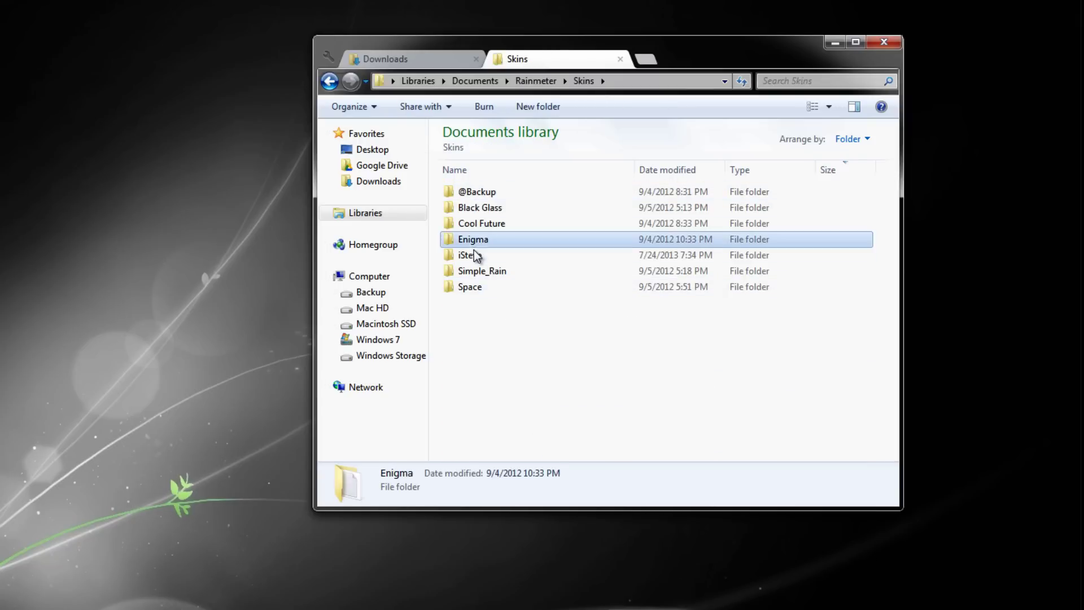
double_click(473, 254)
click(326, 85)
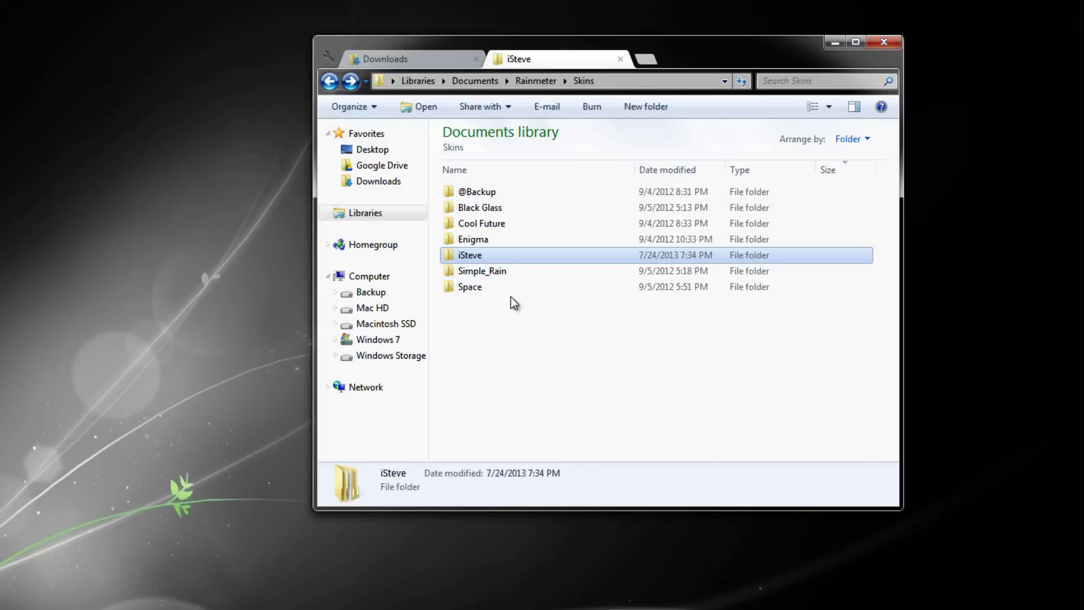
- Open the iSteve folder, select its 13 component folders, and return to the Downloads tab
right_click(496, 338)
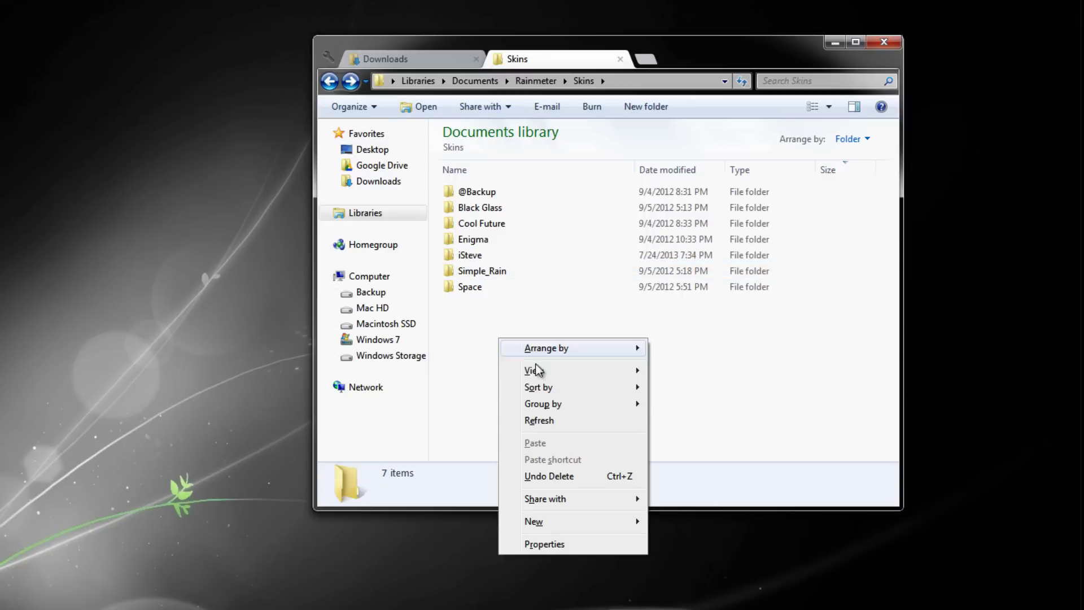
click(455, 319)
double_click(452, 254)
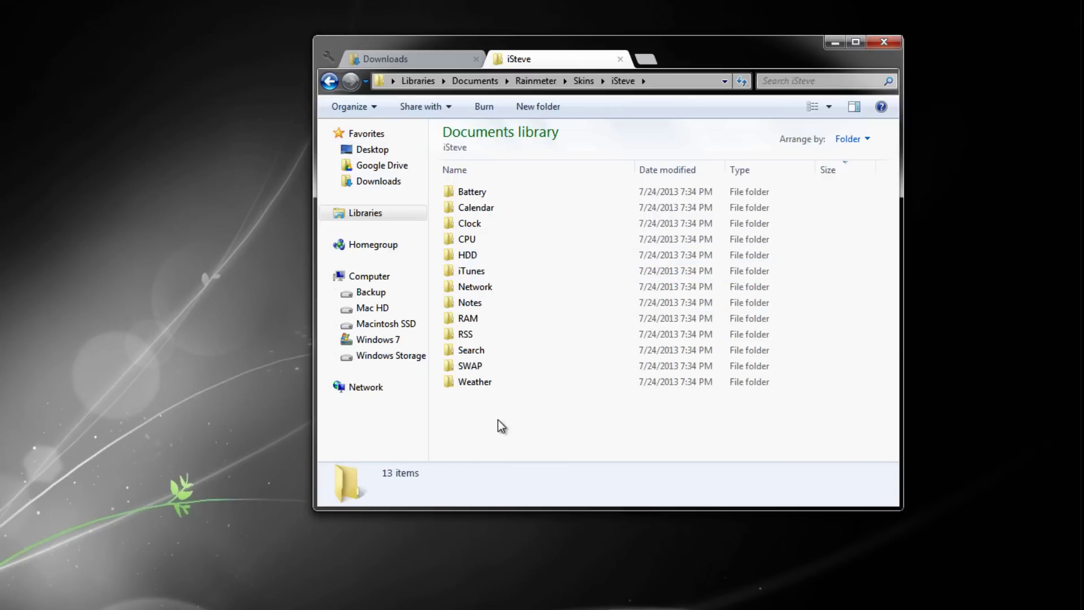
drag(501, 426, 496, 208)
click(513, 415)
drag(514, 415, 484, 189)
click(401, 57)
- Try deleting the iSteve skin file from Downloads and check the iSteve tab
click(466, 171)
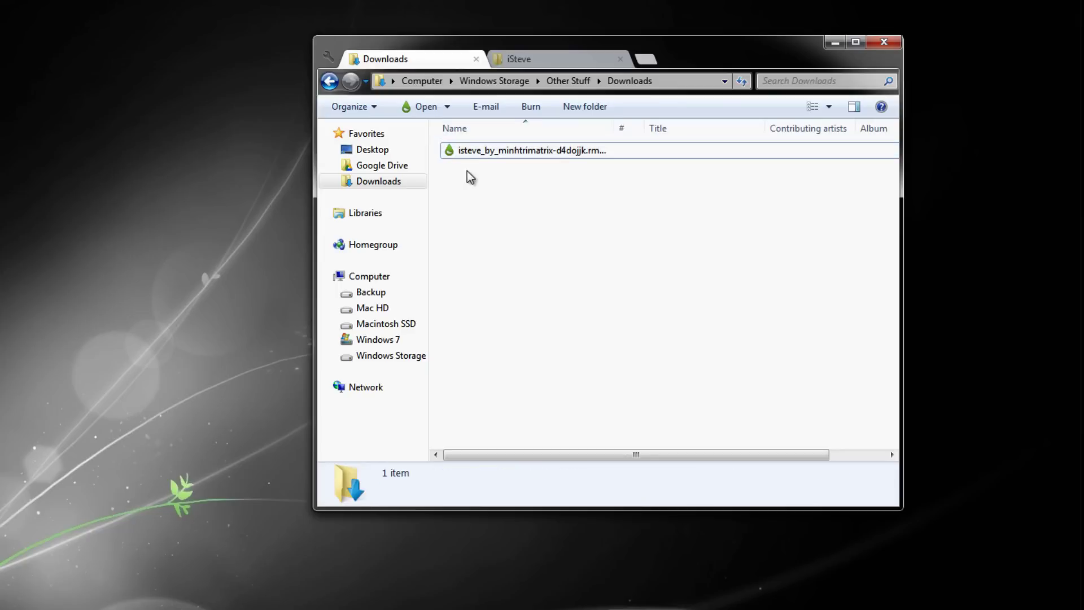
click(523, 155)
key(Delete)
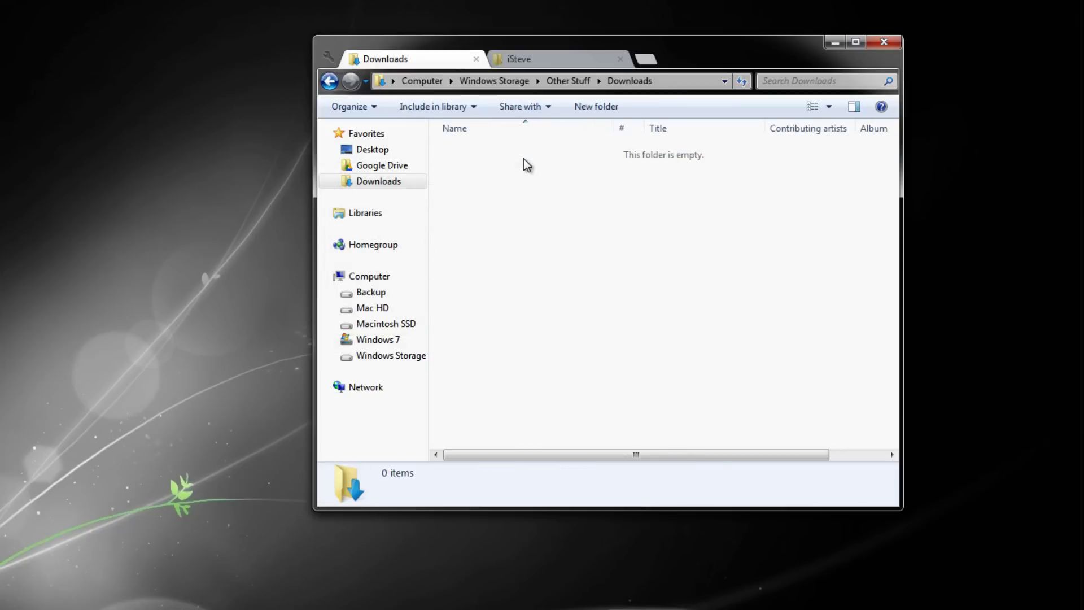
click(528, 59)
click(512, 406)
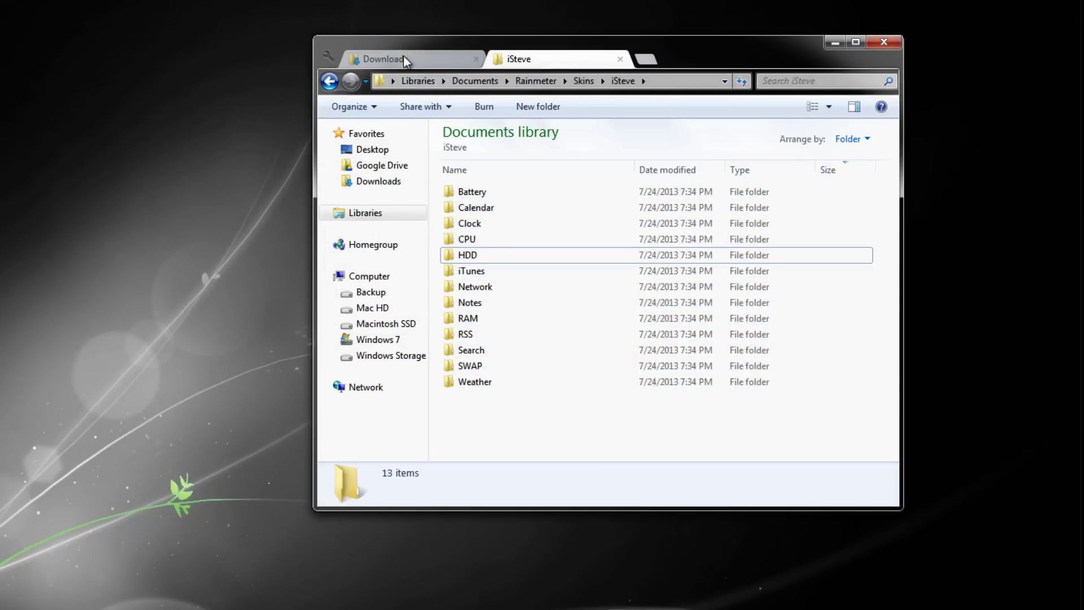
click(378, 58)
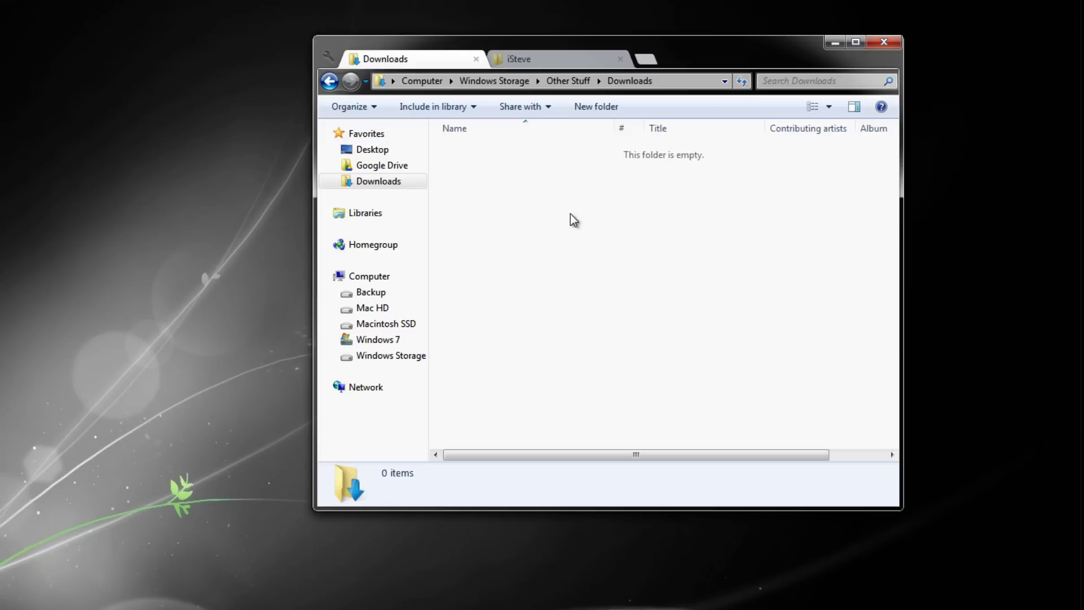
- Delete the downloaded .rmskin file from Downloads and close the Explorer window
click(495, 151)
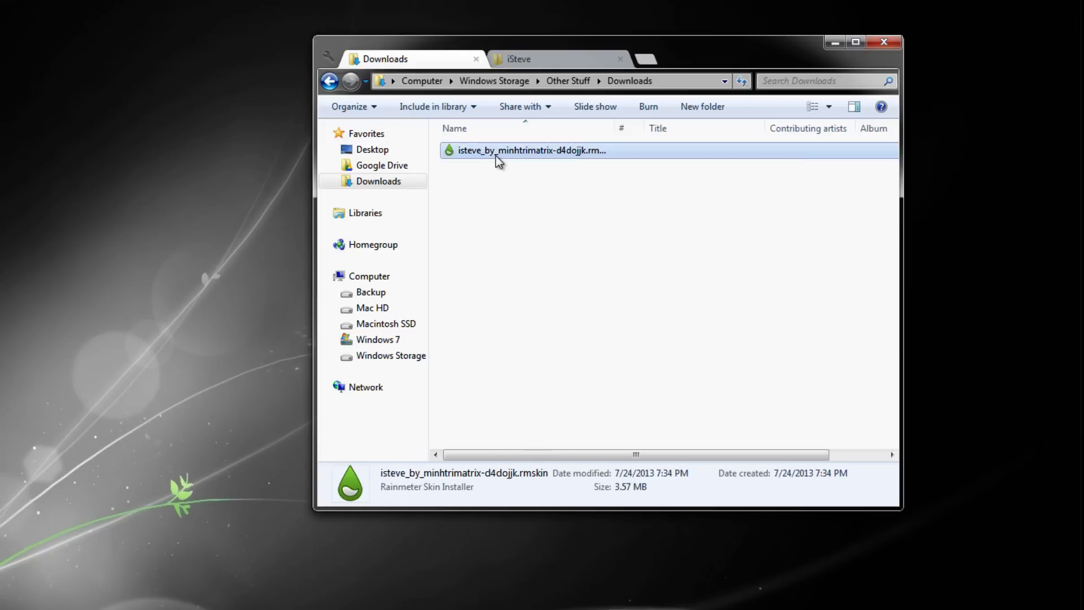
click(475, 171)
click(483, 148)
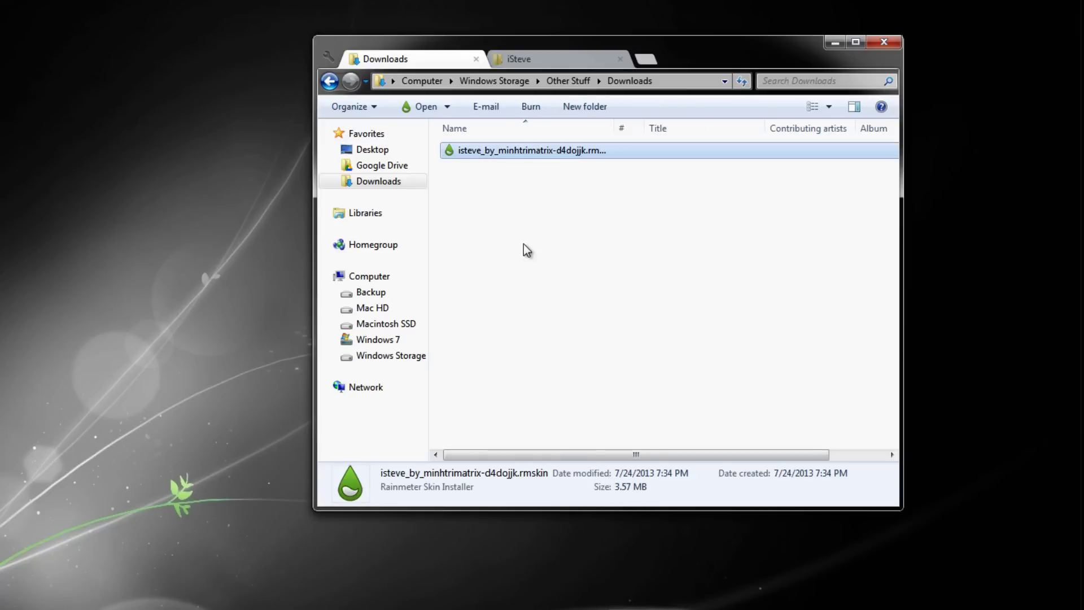
click(534, 60)
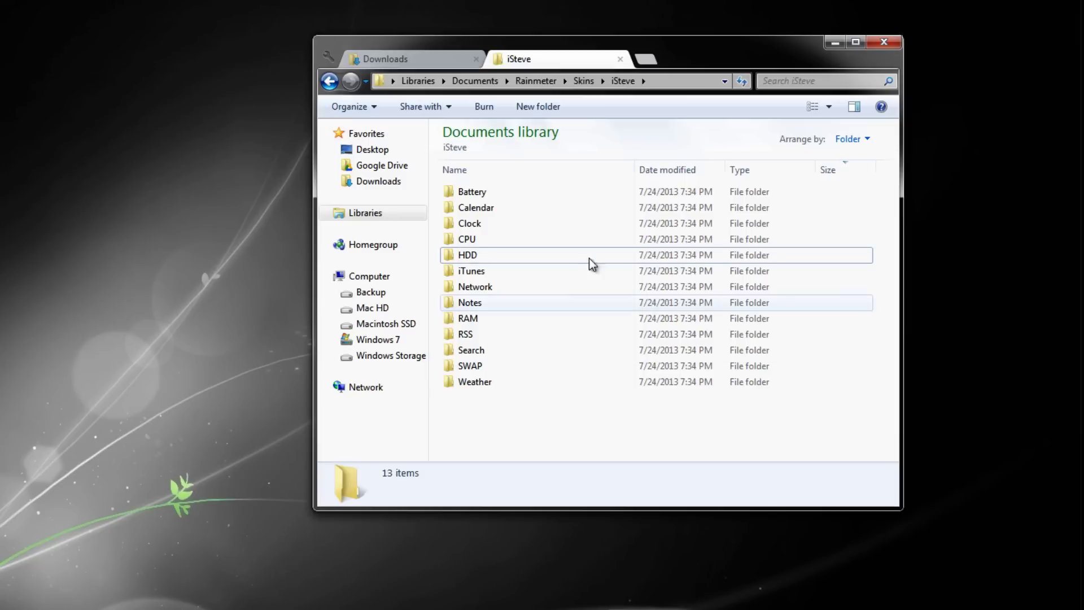
click(446, 58)
click(571, 152)
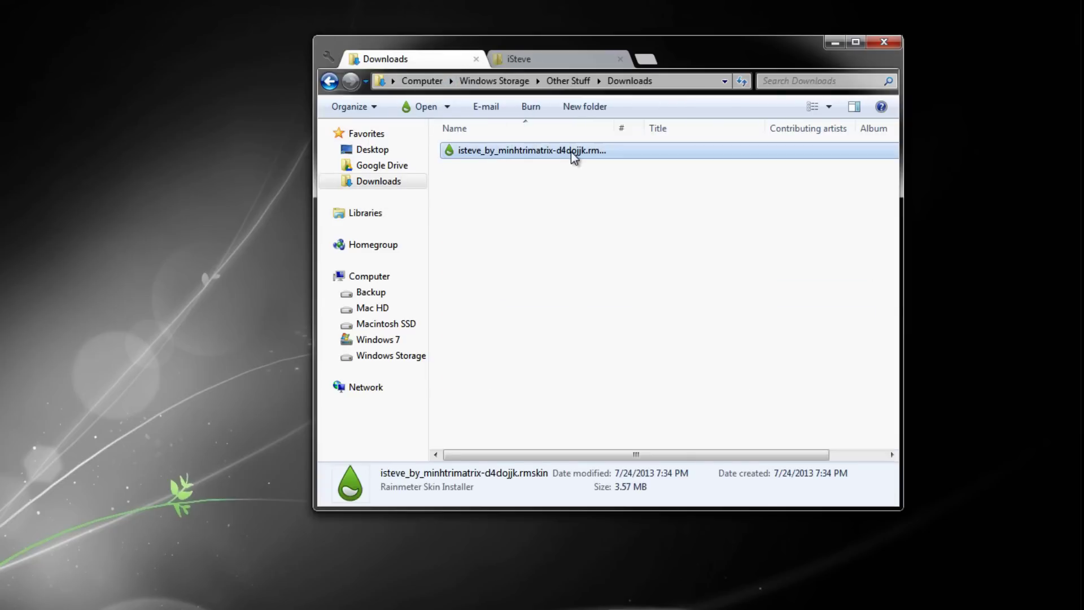
key(Delete)
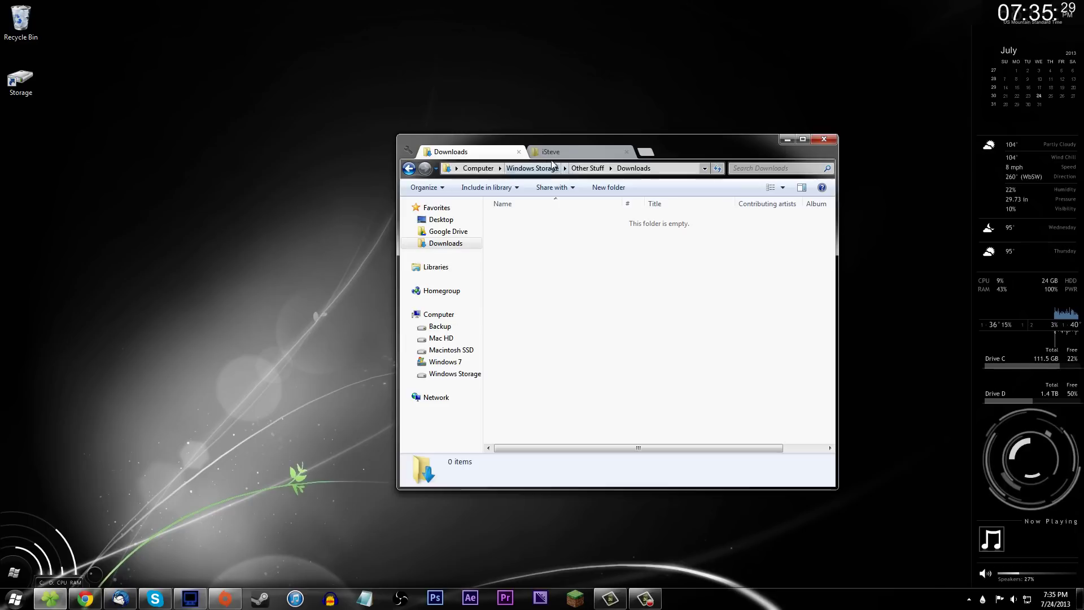
click(520, 65)
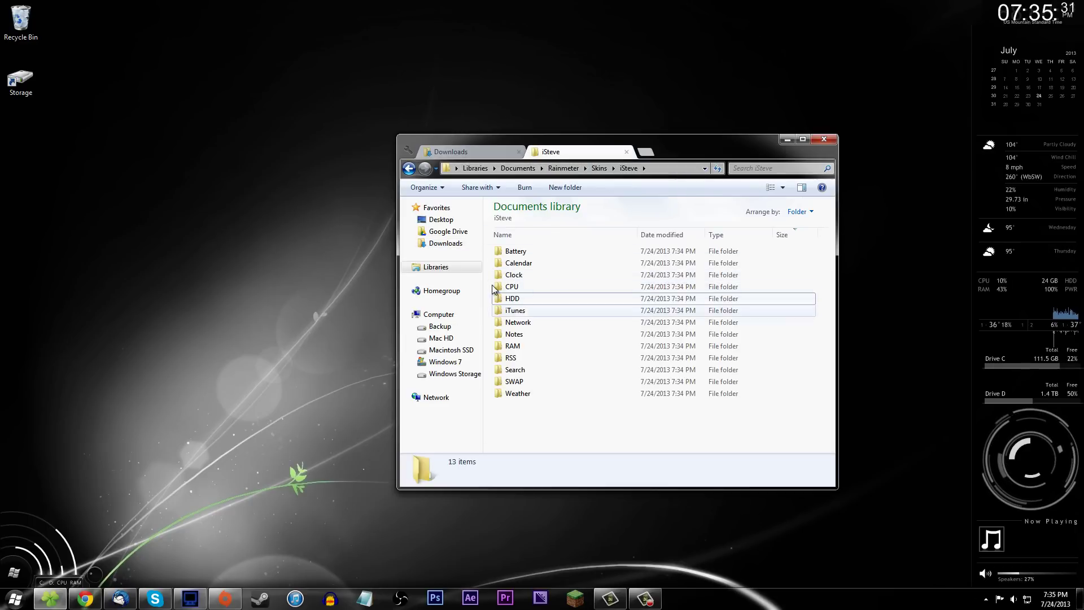
click(827, 143)
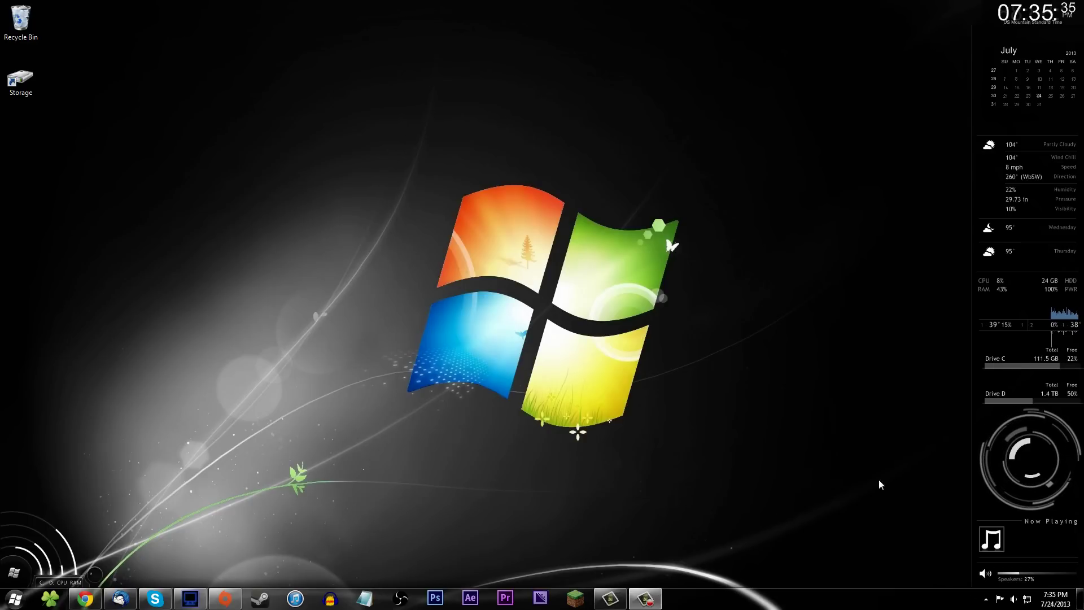
- Open Manage Rainmeter from the hidden notification-area icons
click(985, 599)
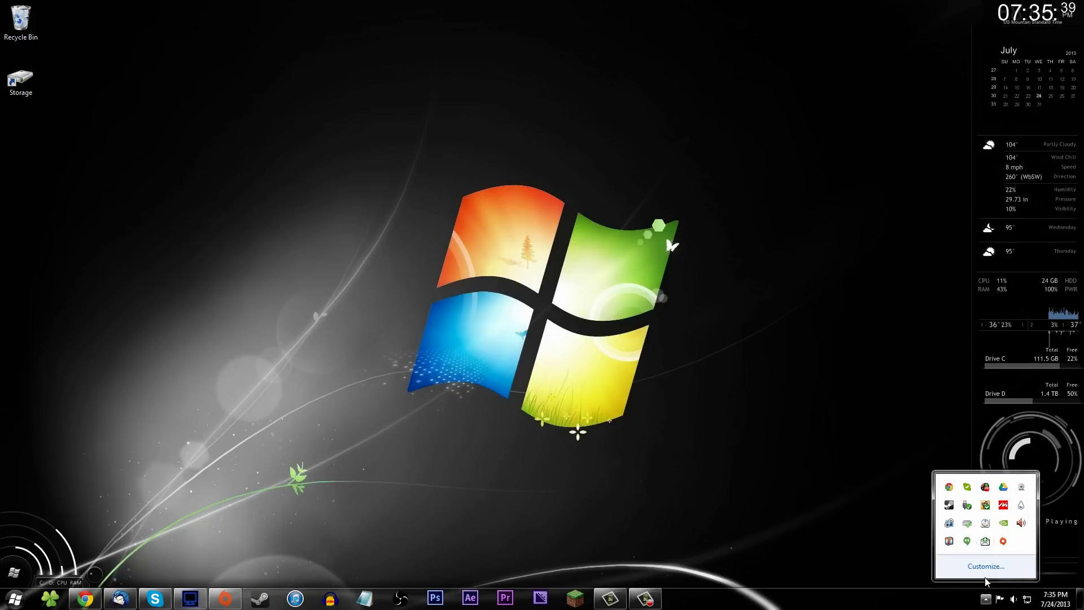
click(985, 599)
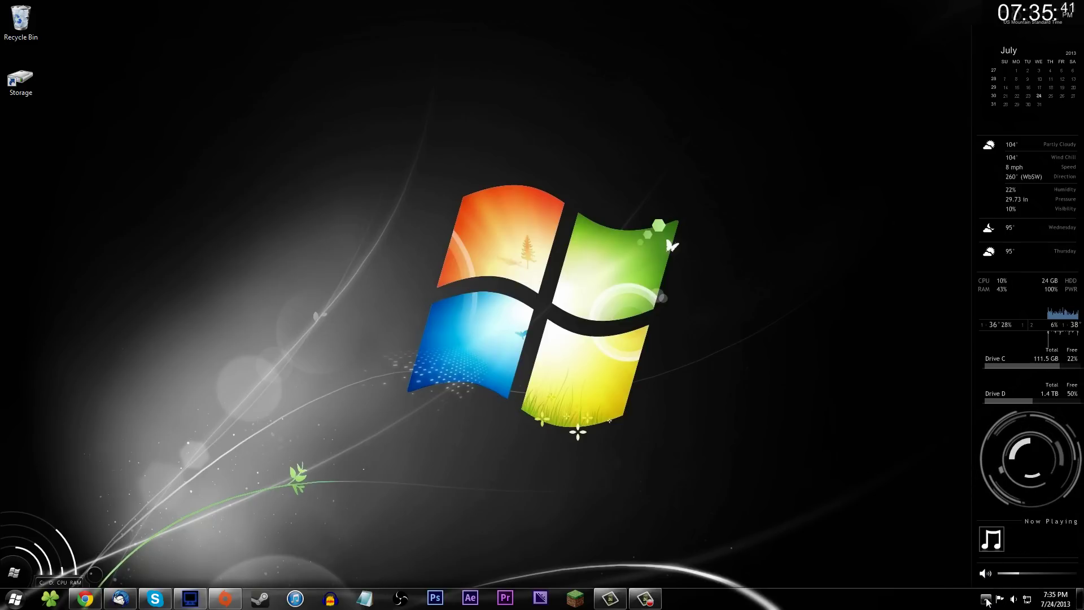
click(985, 598)
click(1021, 505)
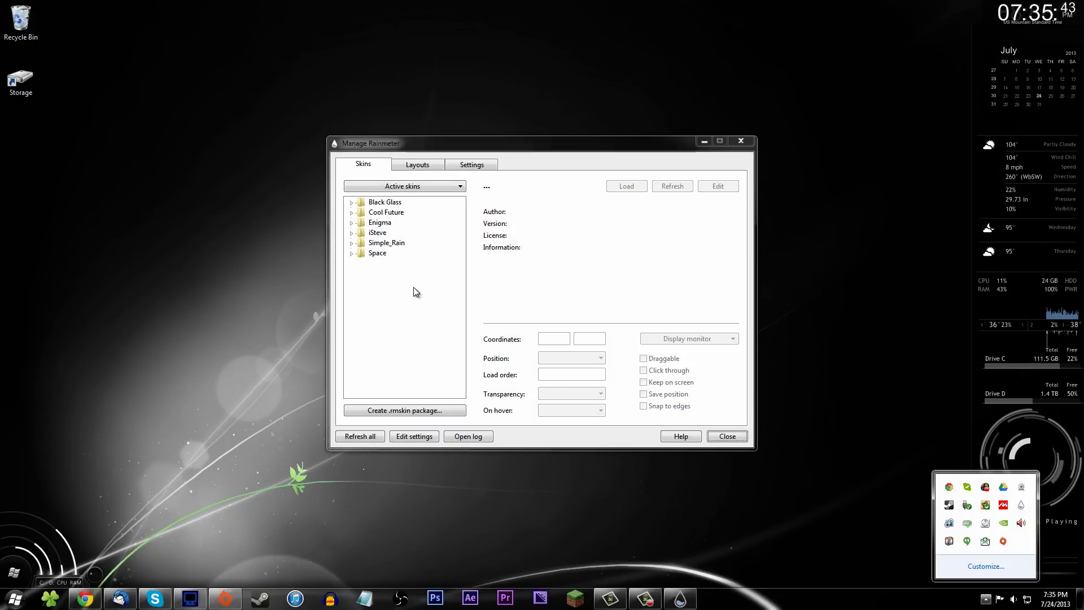
- Expand iSteve > Search and load the Search.ini skin
click(351, 233)
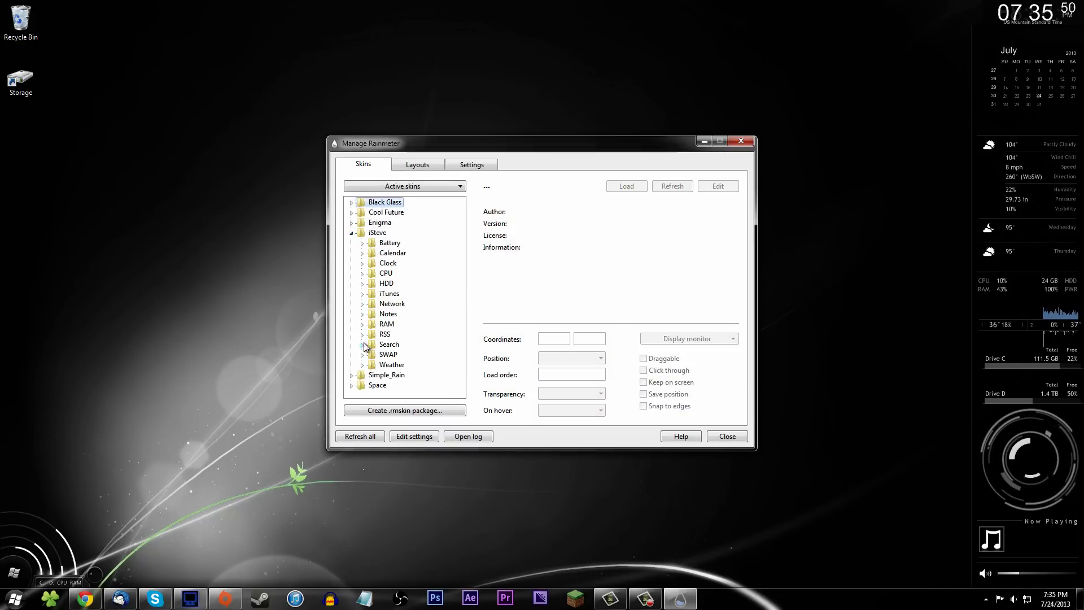
click(361, 344)
click(397, 355)
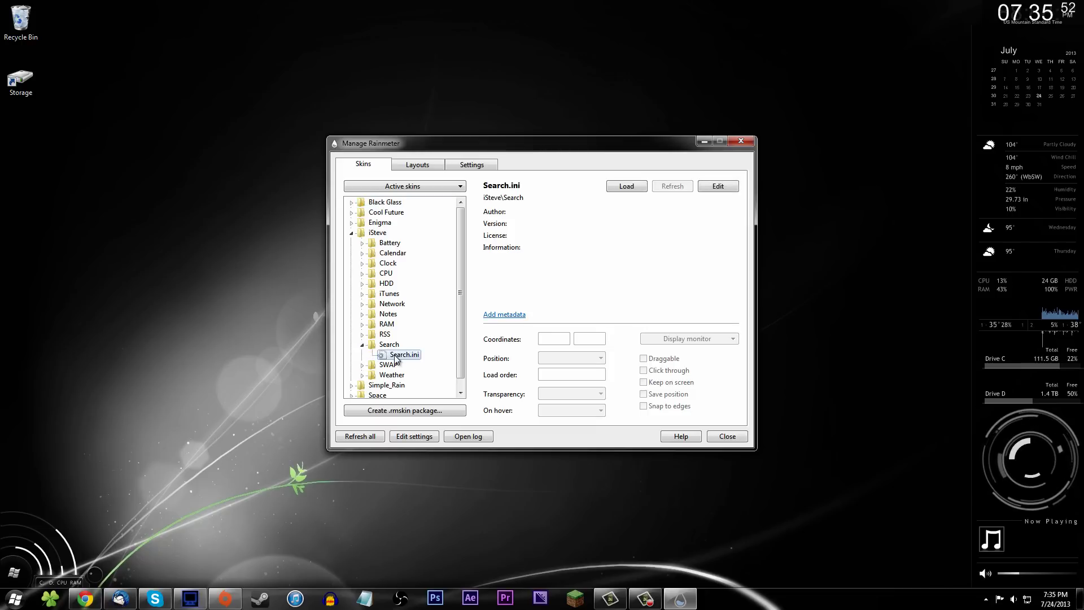
click(626, 187)
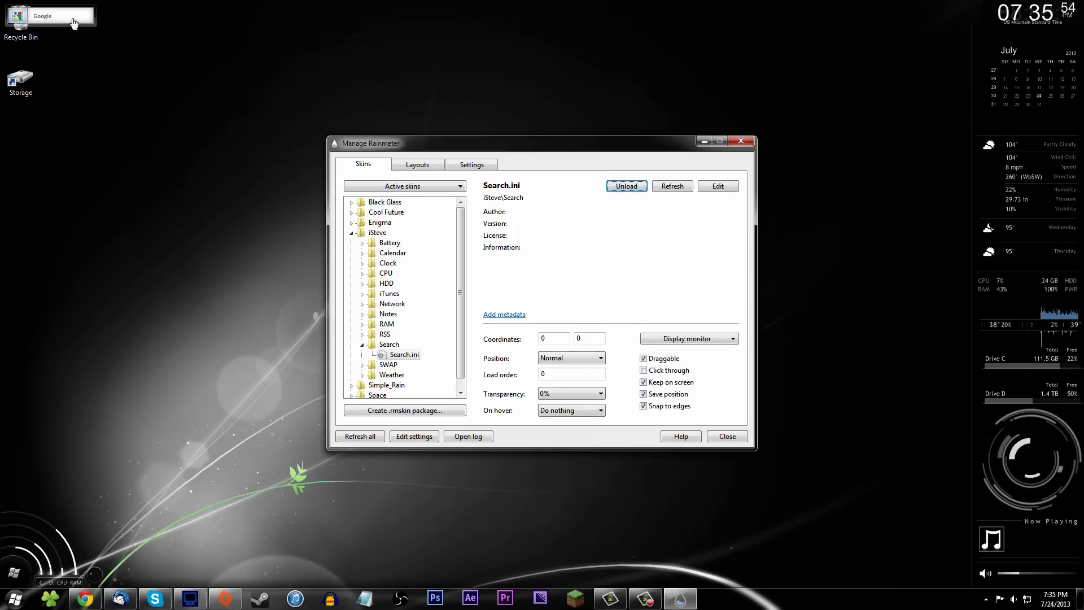
- Move the Google search bar beside the manager, close Chrome's downloads bar and minimize Chrome
drag(121, 23, 787, 140)
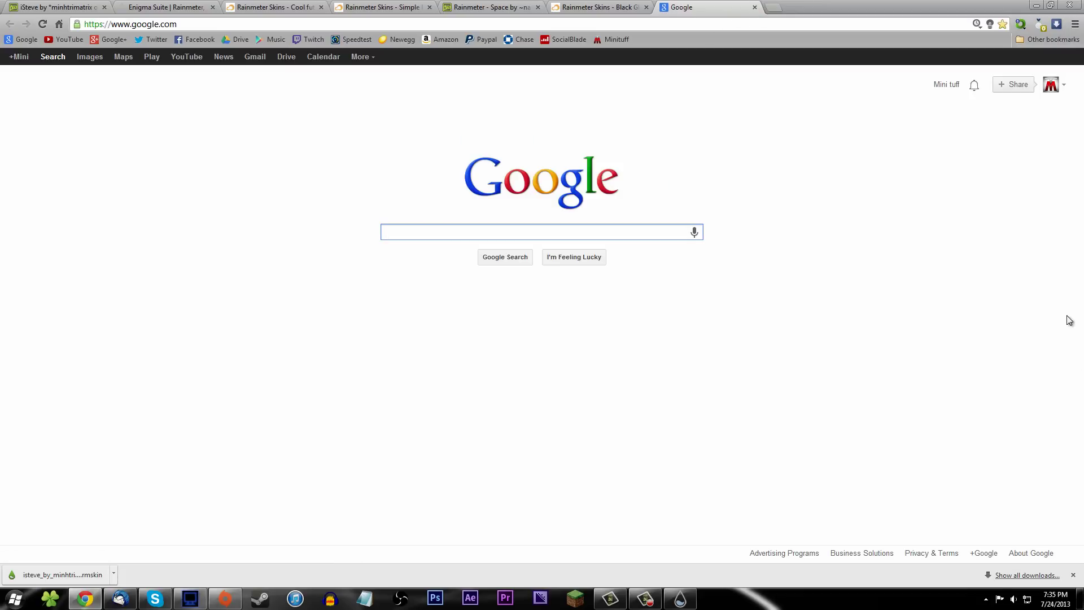
click(1073, 575)
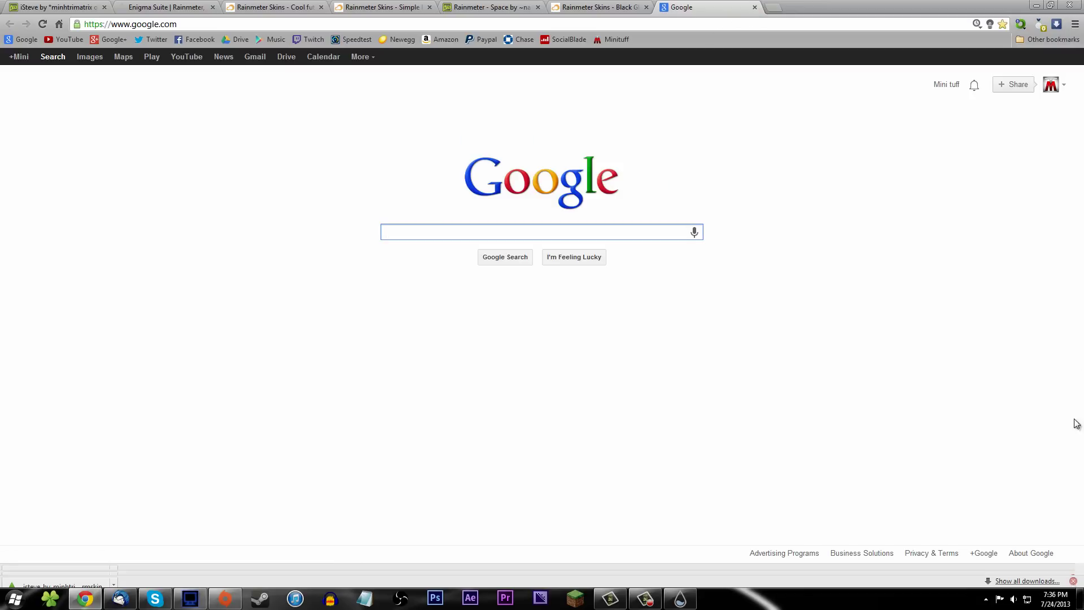
click(1034, 6)
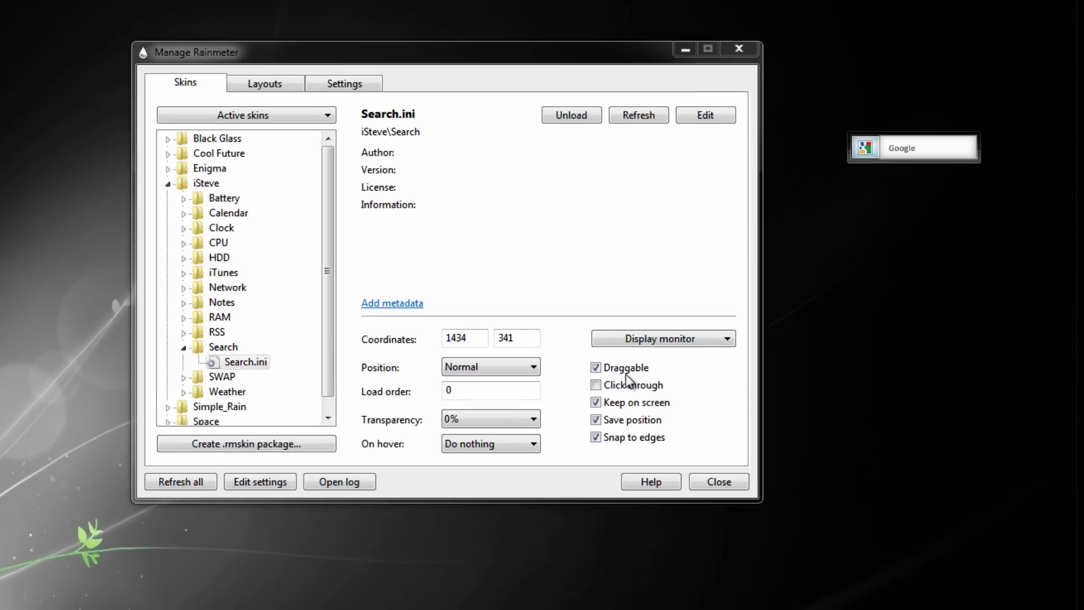
- Test the Search skin's Draggable, Click through and Keep on screen toggles, leaving click-through off
click(595, 367)
click(596, 367)
click(618, 385)
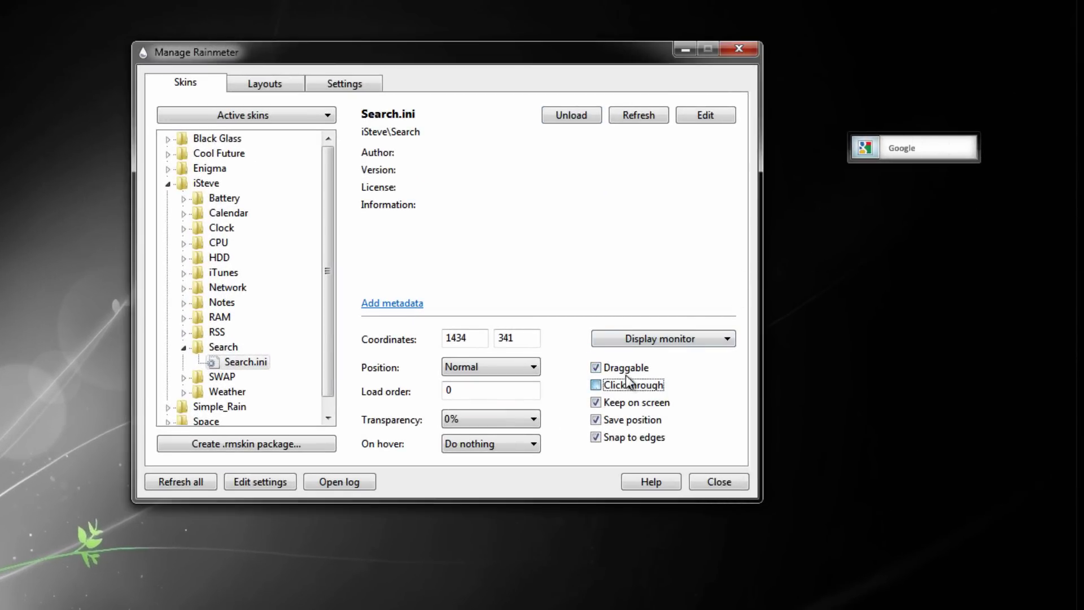
click(874, 150)
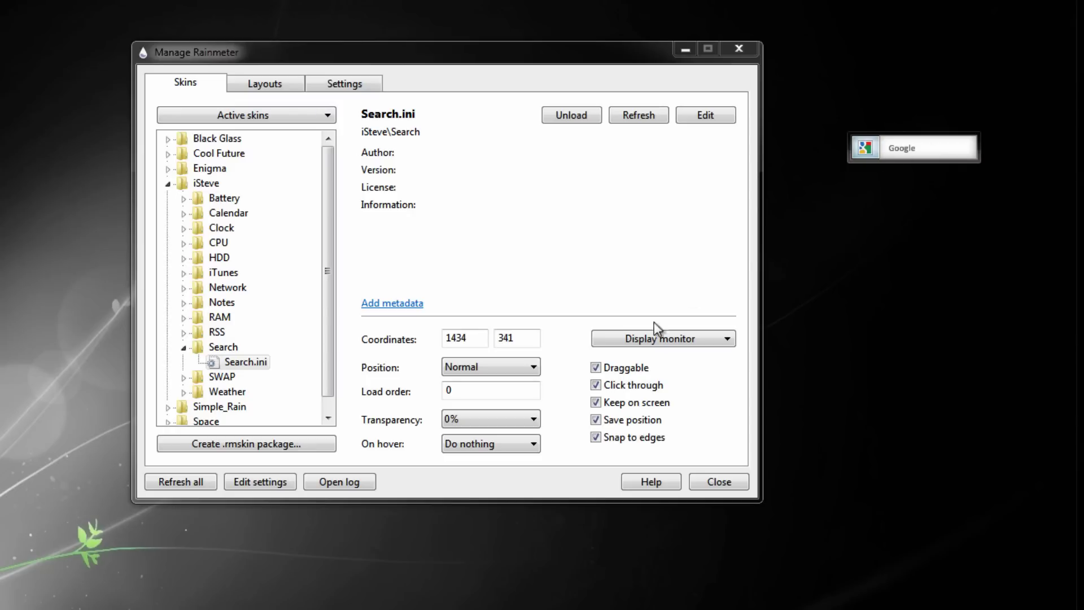
click(596, 384)
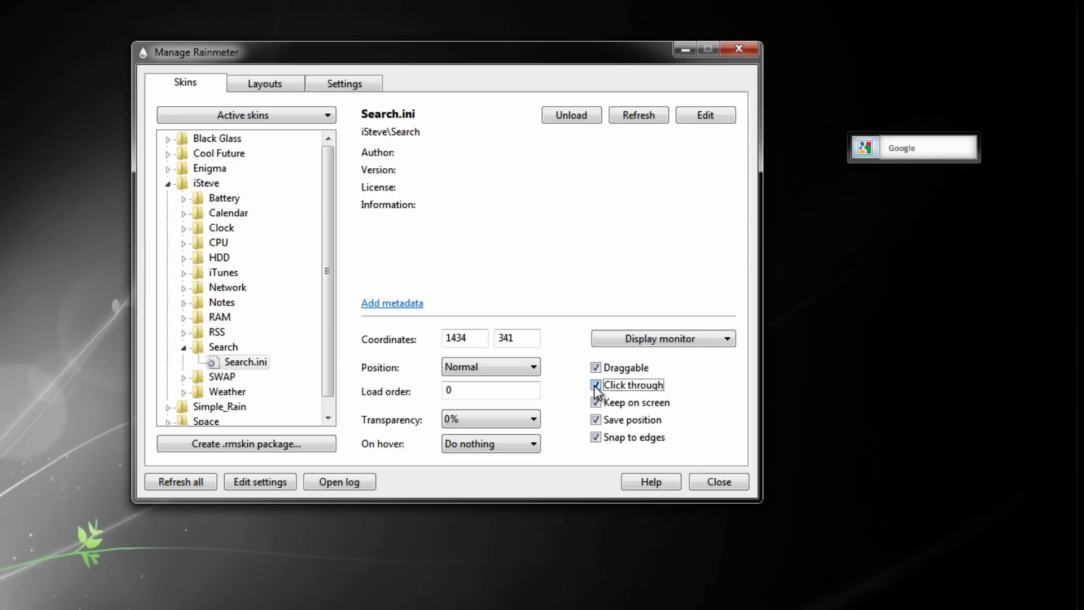
click(617, 405)
- Re-enable Keep on screen and drag the Google skin to the top-right at 1433, 118
drag(598, 52, 847, 89)
drag(678, 56, 404, 75)
drag(867, 163, 827, 192)
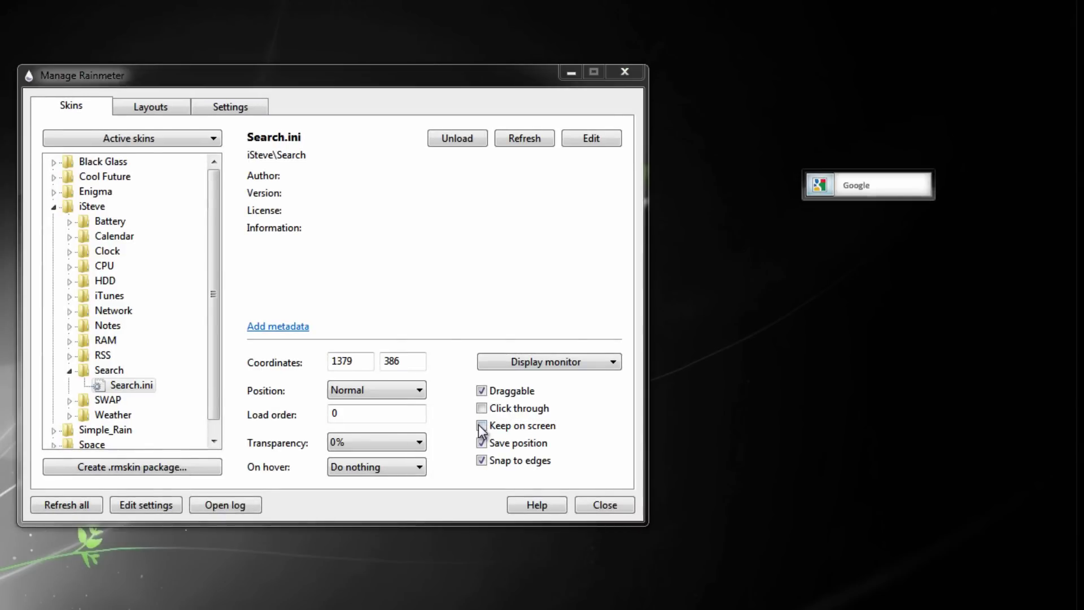
click(481, 426)
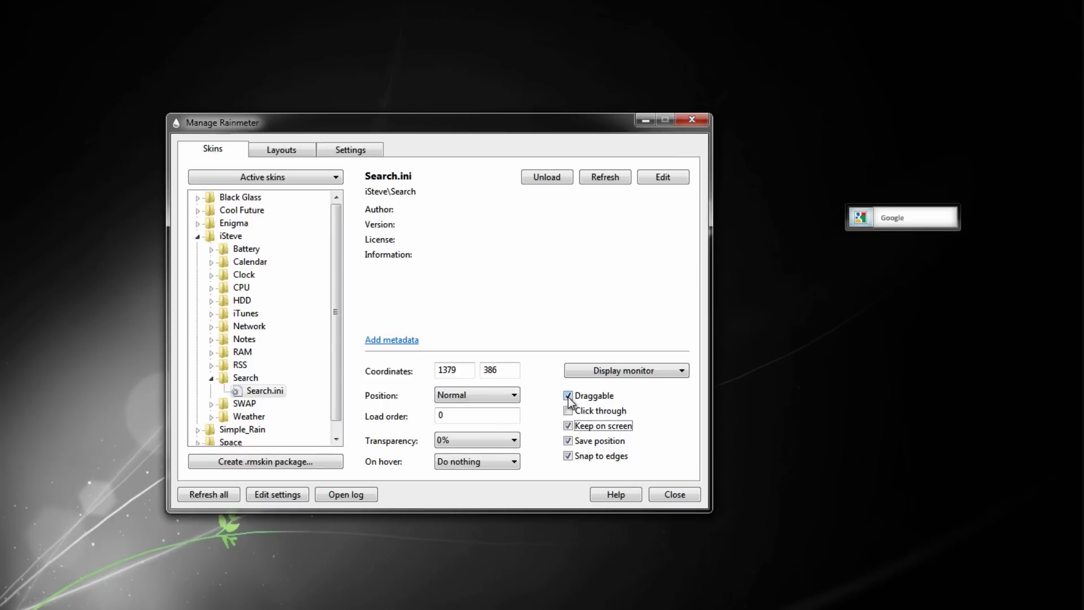
drag(884, 219, 924, 22)
- Try Search skin transparency at 90% and 10%, settling back on 0%
click(476, 441)
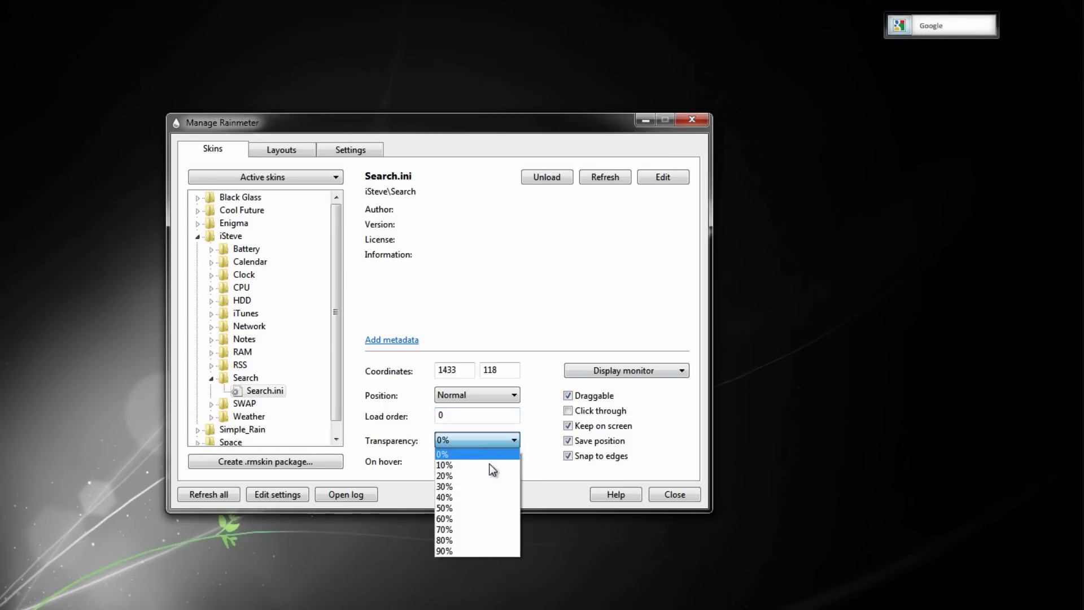
click(457, 551)
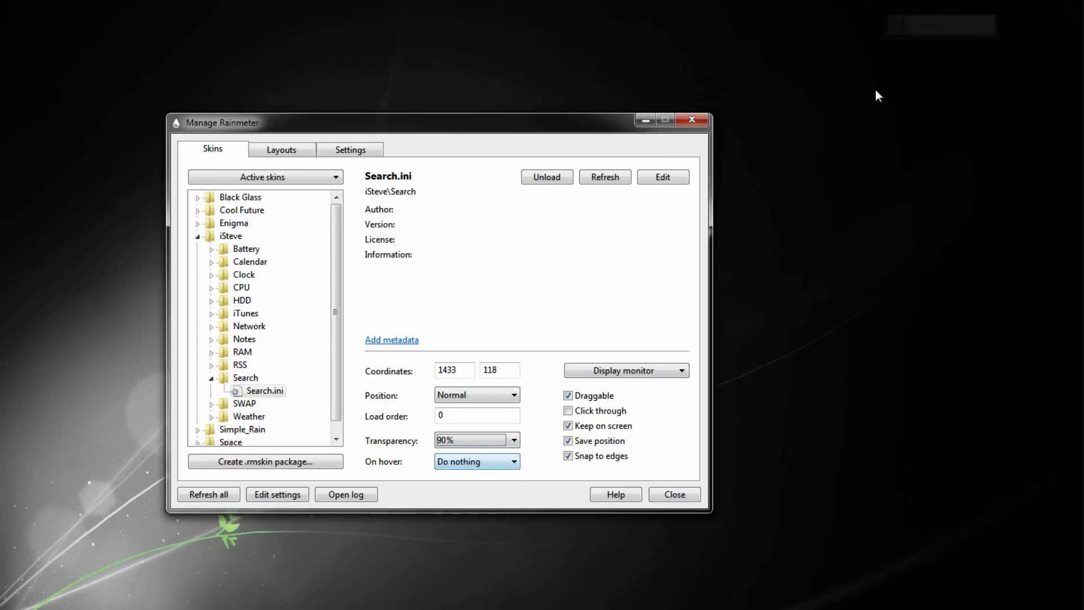
drag(916, 26, 917, 98)
click(474, 440)
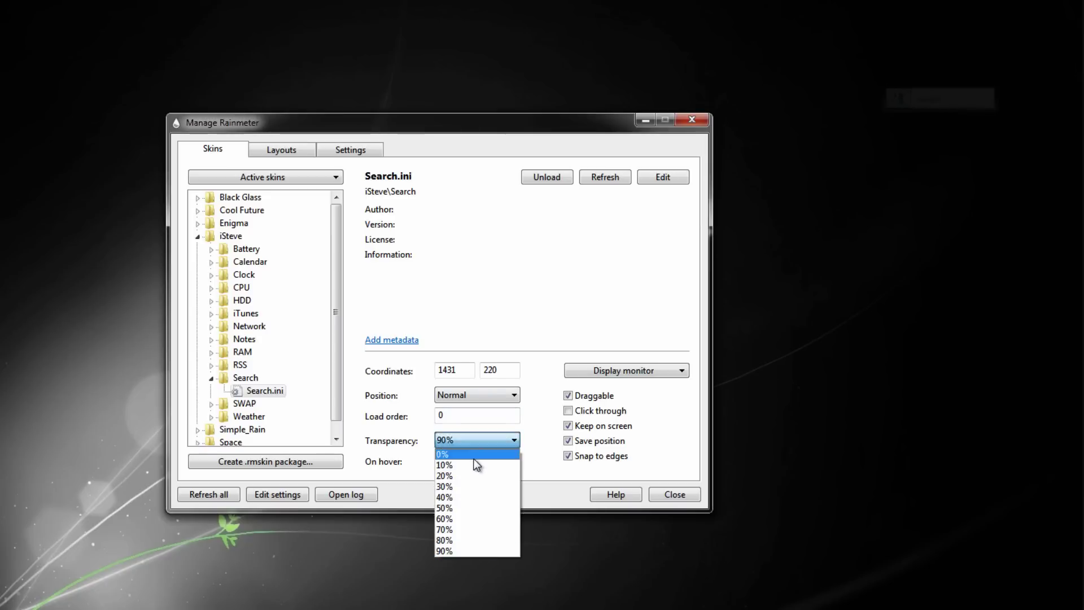
click(467, 451)
click(484, 440)
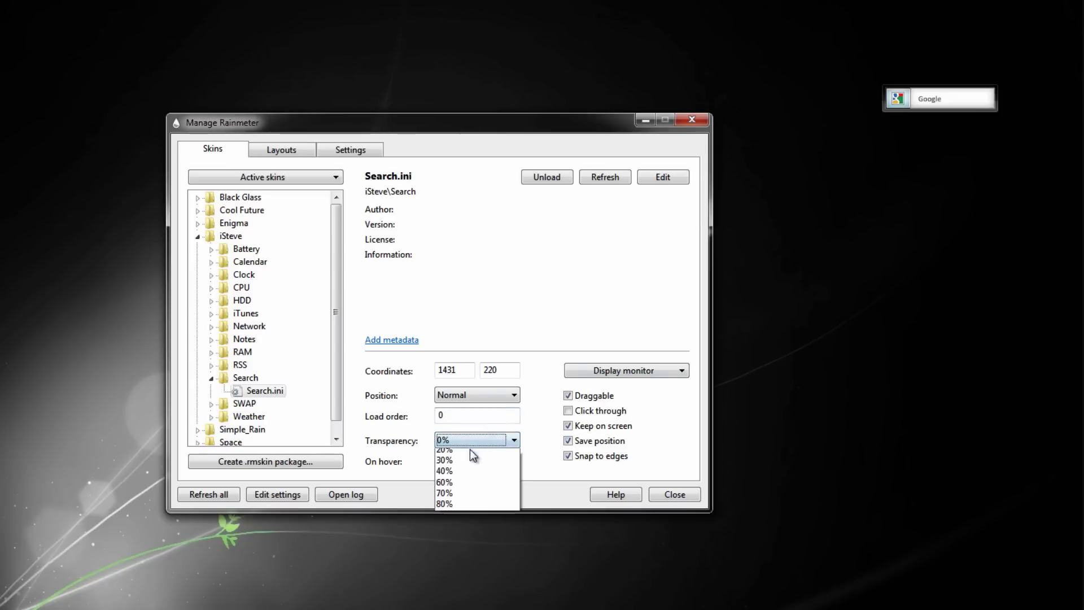
click(463, 463)
click(479, 441)
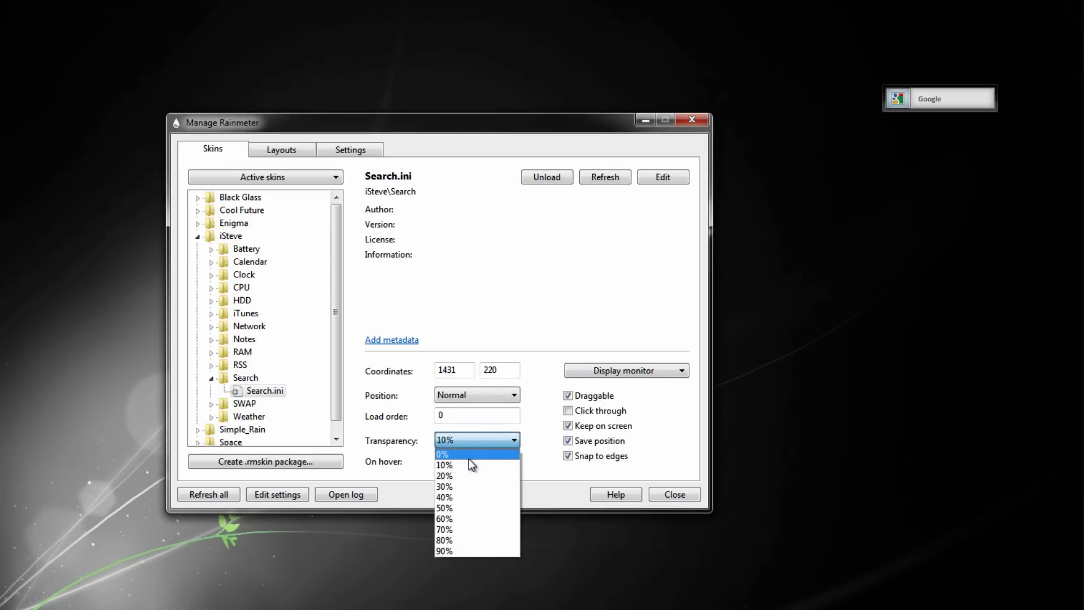
click(468, 451)
- Set the Search skin's On hover to Fade in and test it on the Google skin
click(512, 462)
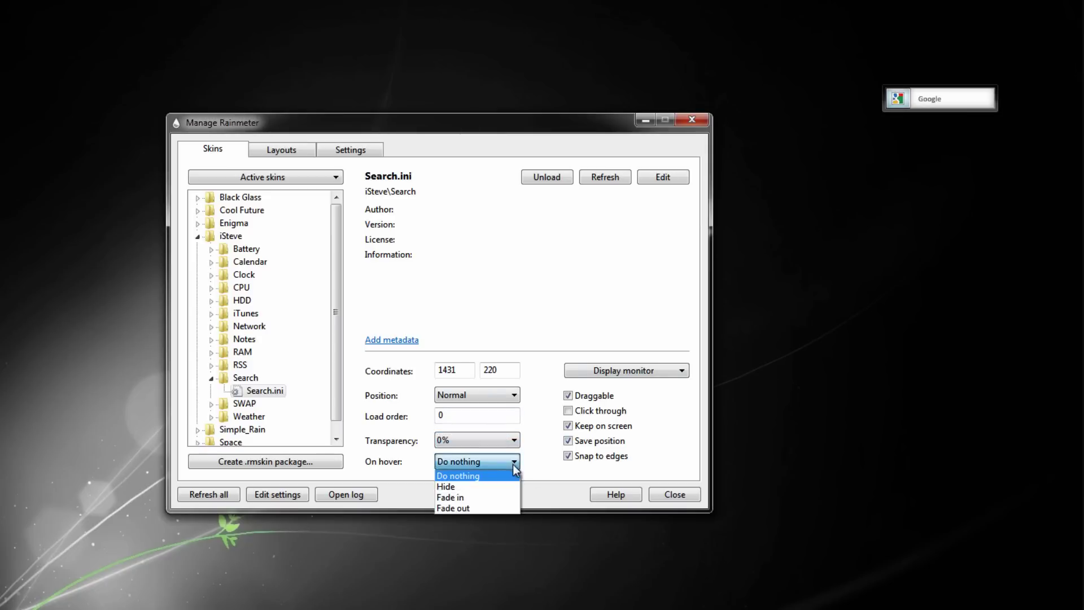
click(480, 498)
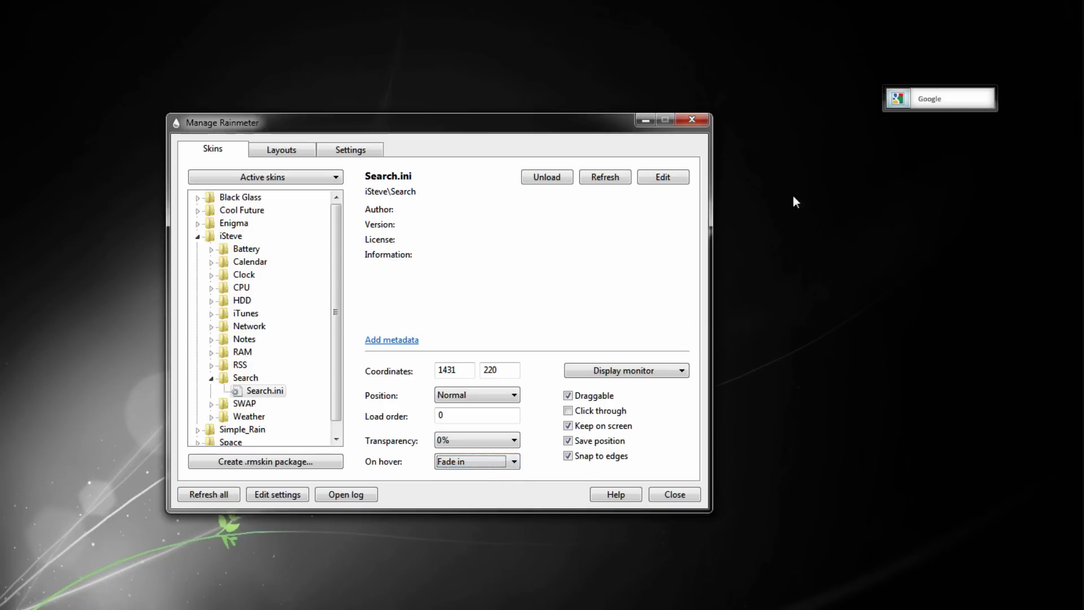
click(923, 110)
click(499, 463)
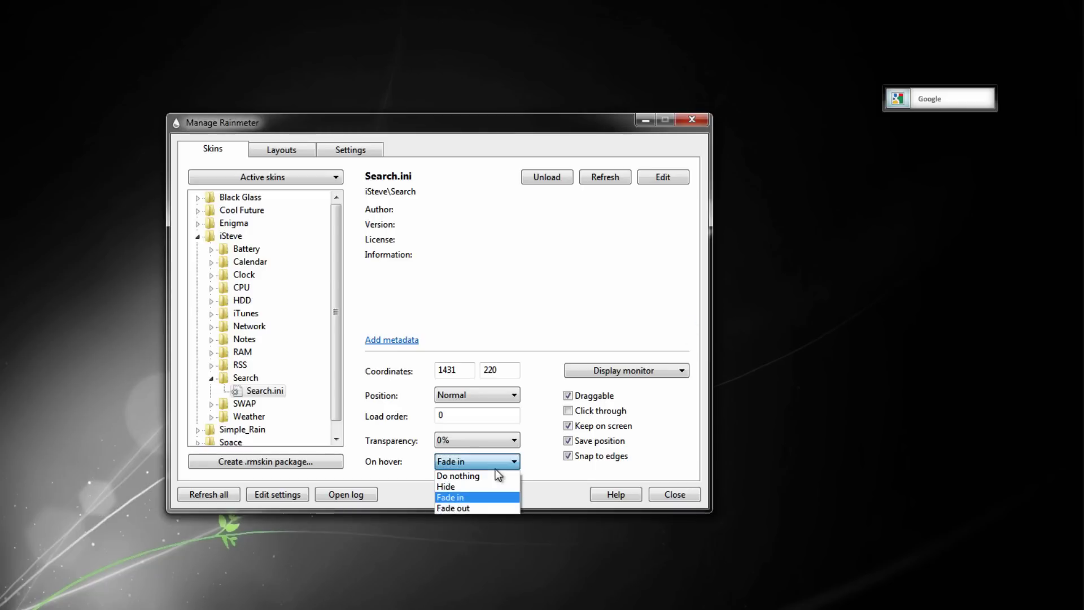
click(481, 508)
click(489, 469)
- Try 70% transparency, dismiss the Explorer crash prompt, then restore 0% transparency
click(467, 498)
click(463, 440)
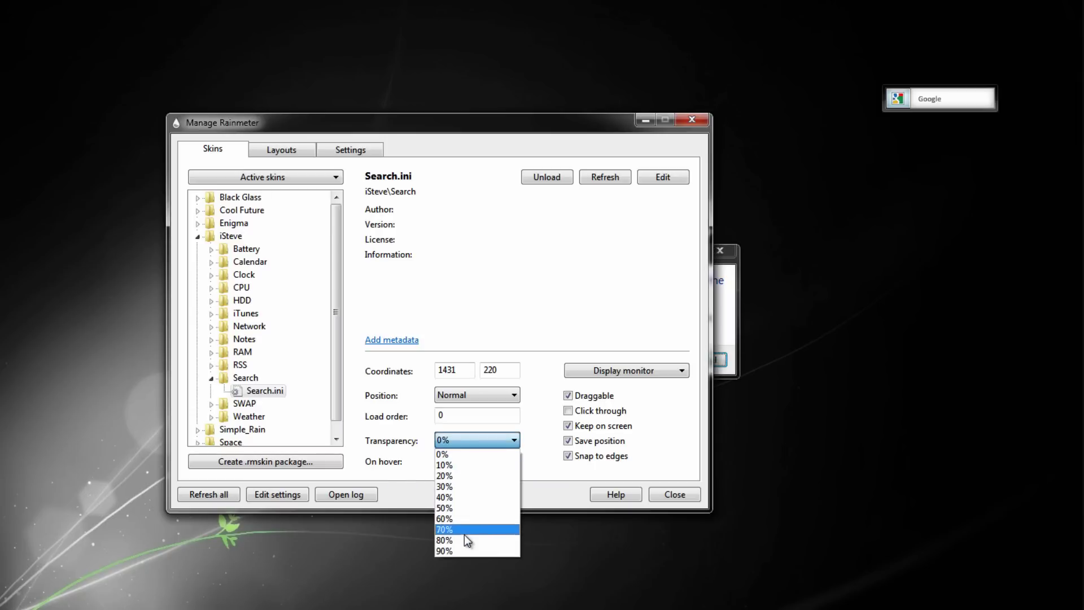
click(464, 532)
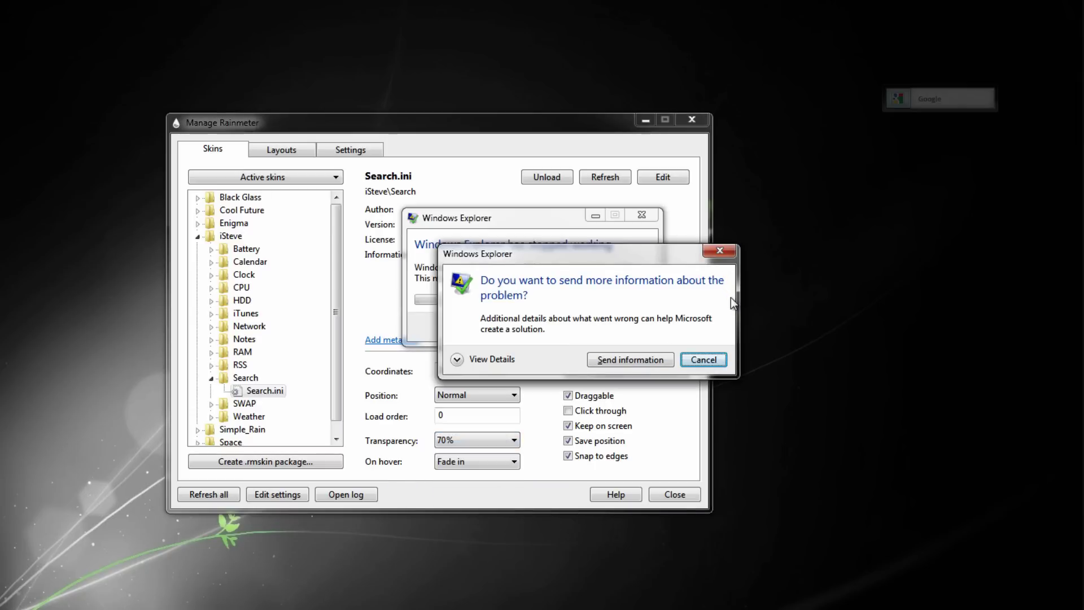
click(702, 361)
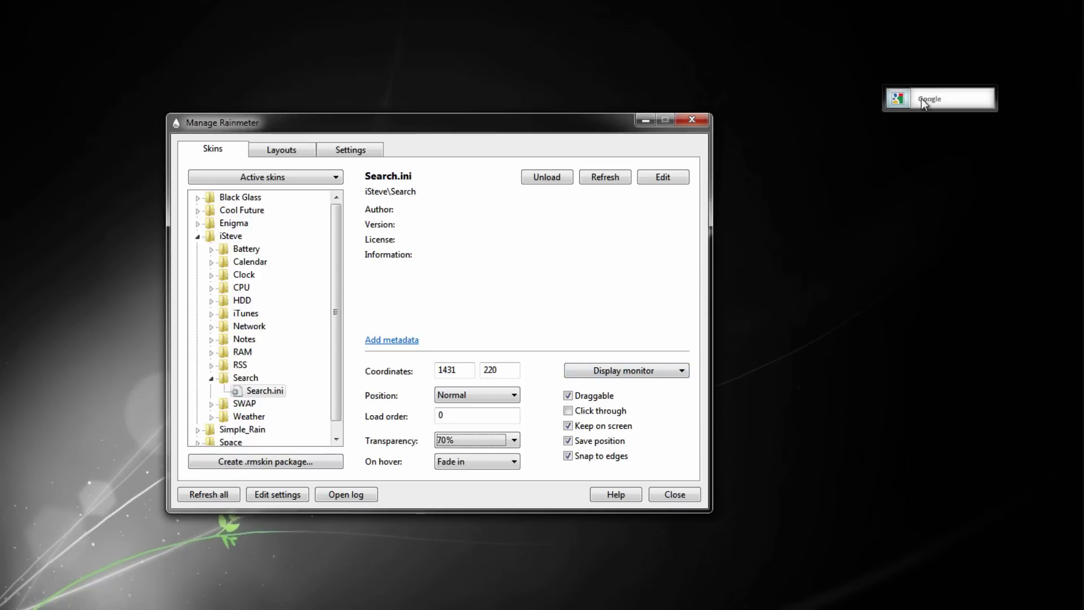
click(462, 444)
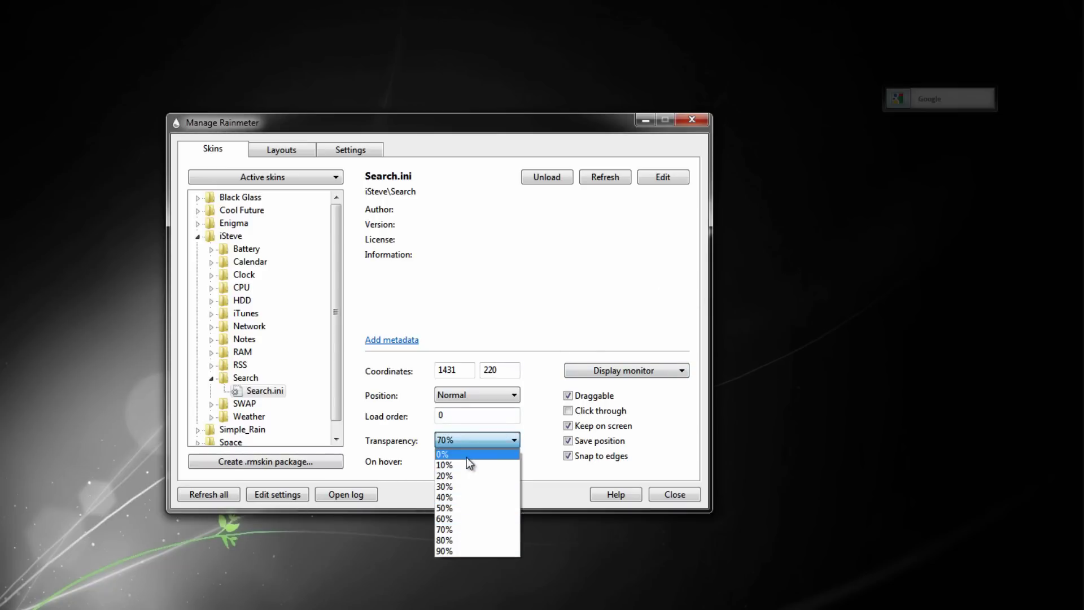
click(472, 457)
- Try Fade out and Hide for On hover, then settle on Do nothing
click(472, 458)
click(469, 507)
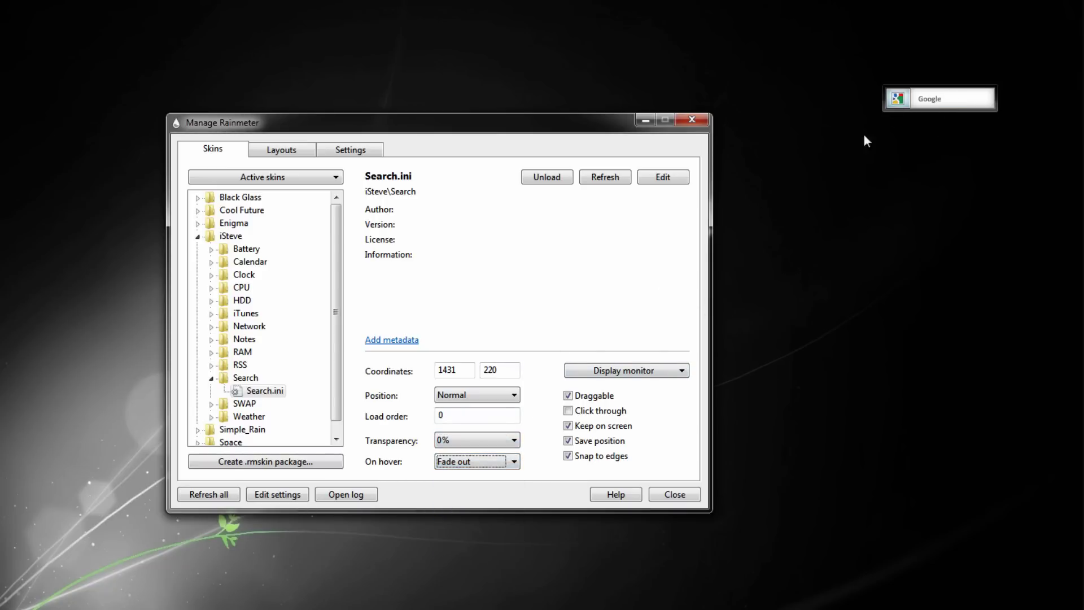
click(913, 100)
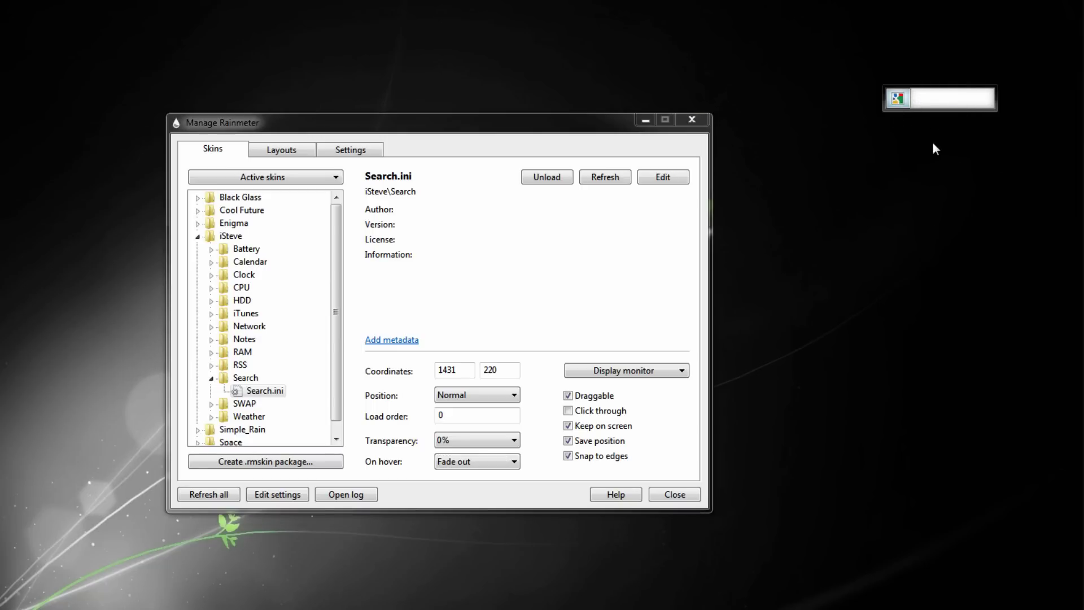
click(472, 460)
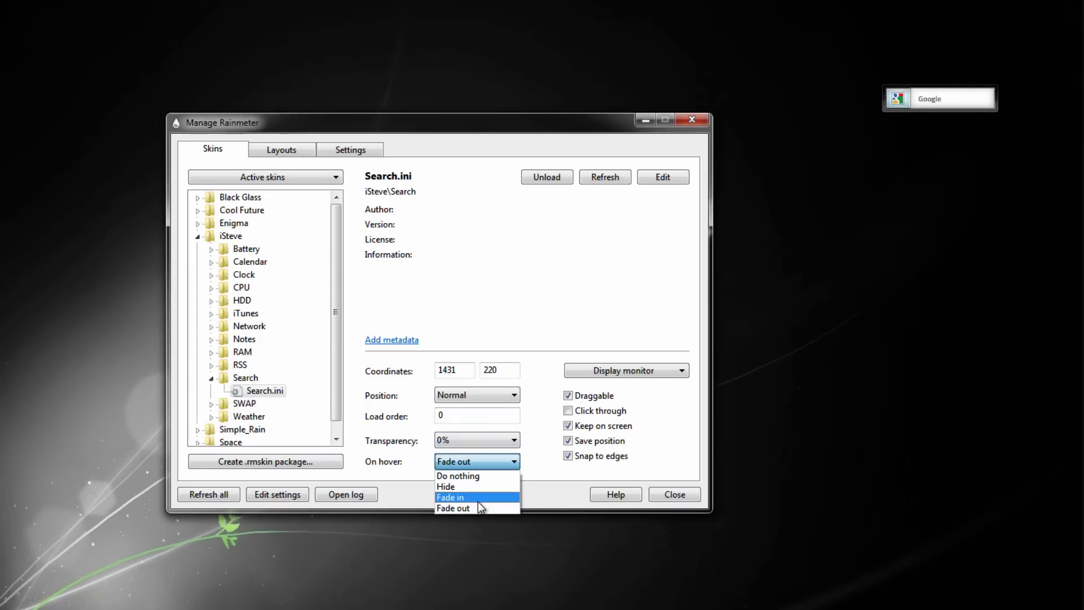
click(475, 489)
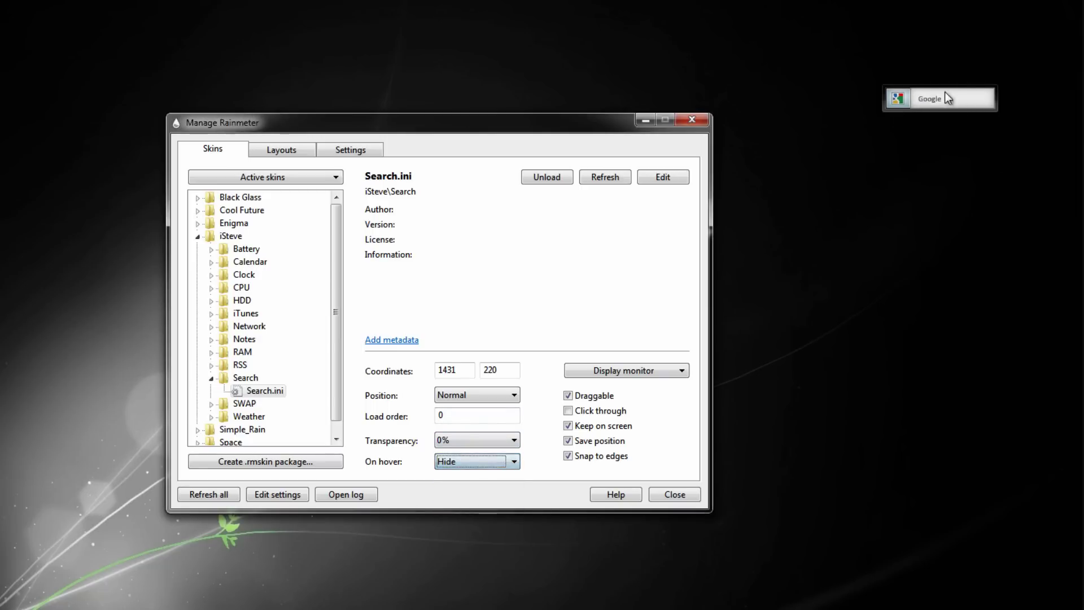
click(488, 461)
click(475, 474)
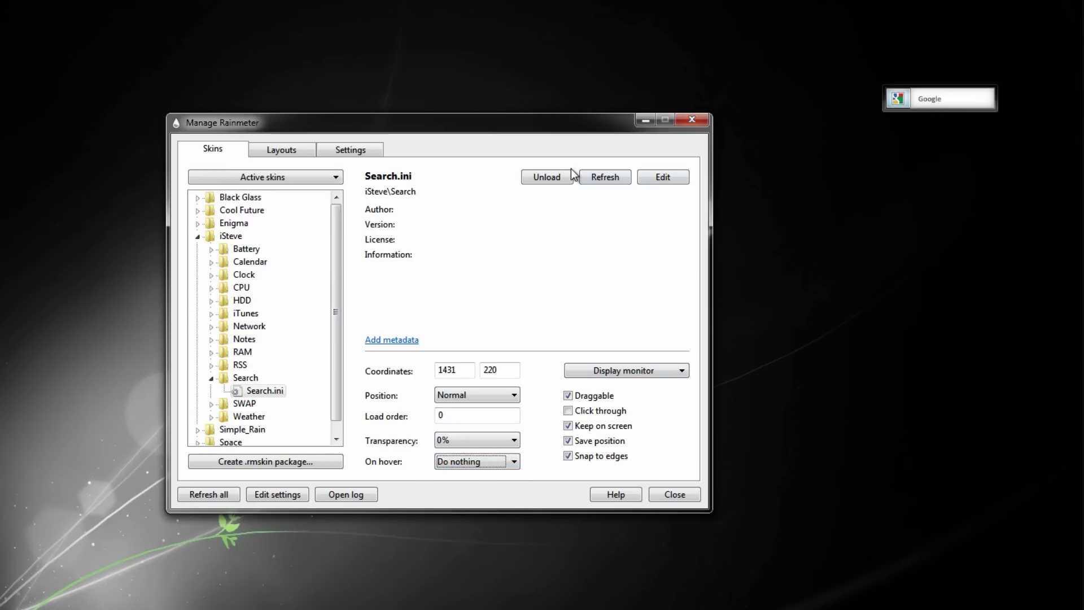
- Load the iSteve CPU.ini skin and place it above the Google search widget
click(212, 378)
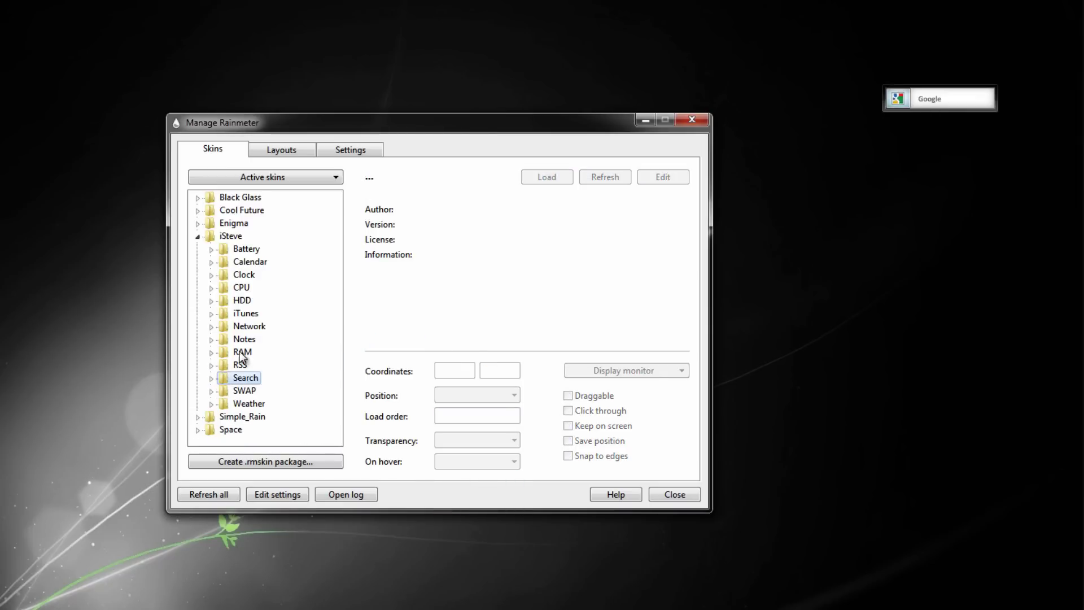
click(211, 288)
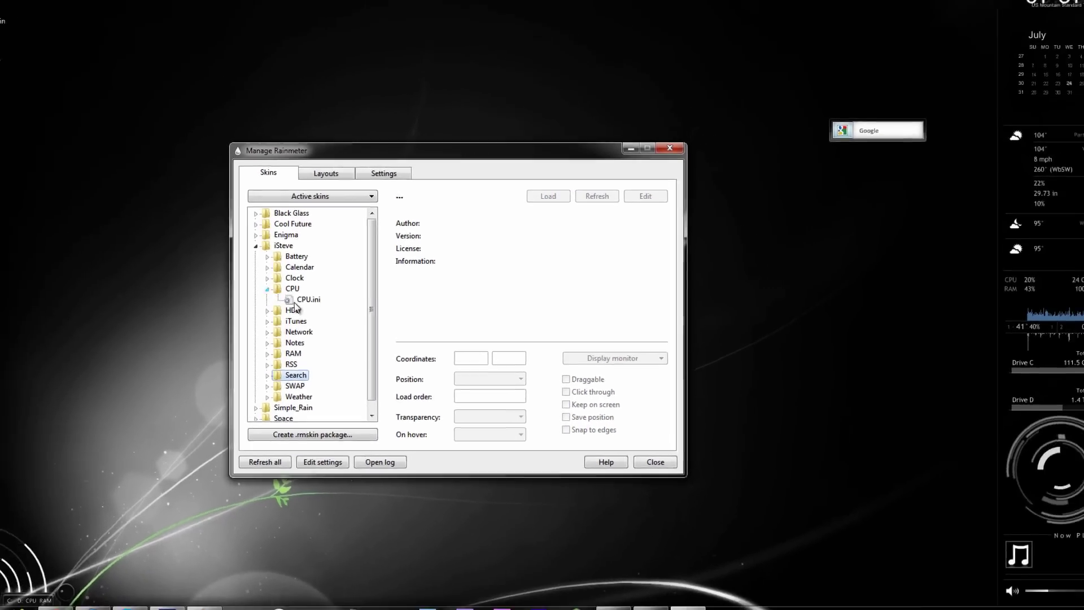
click(304, 300)
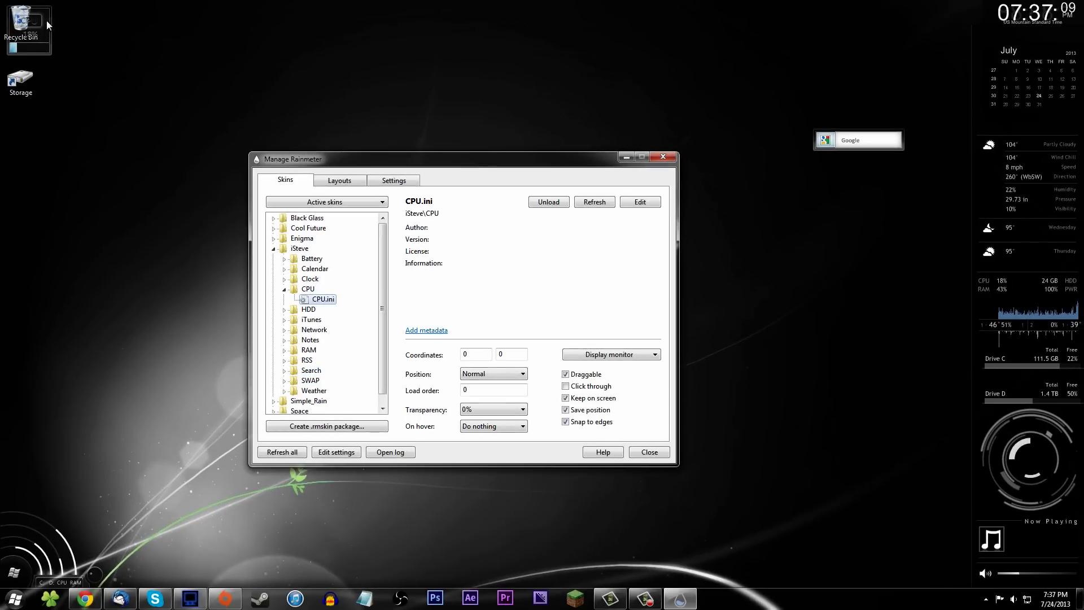
drag(47, 20, 859, 93)
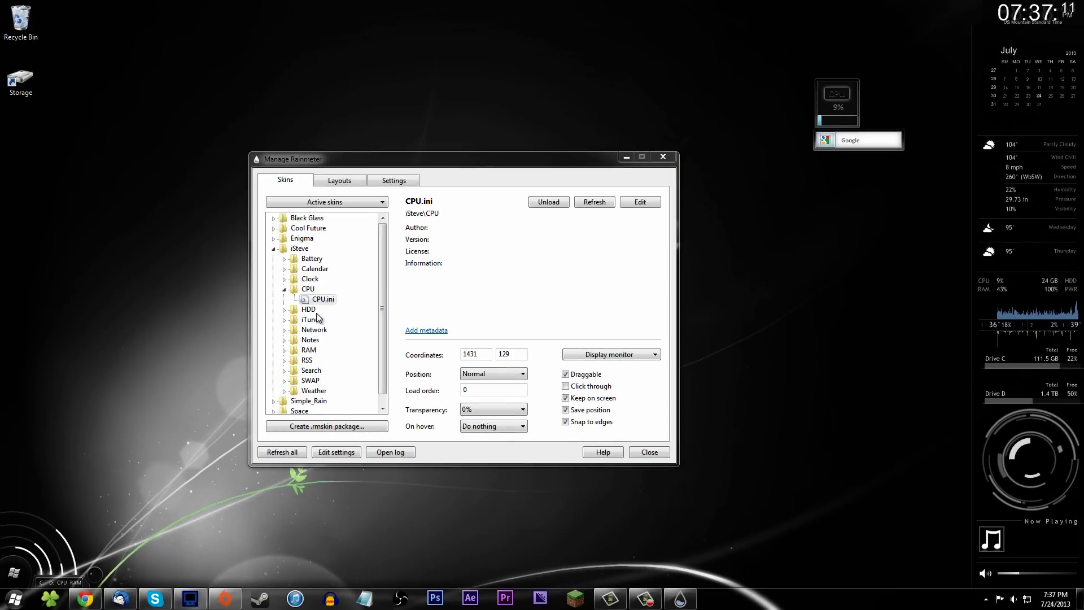
- Load the Clock > Digital 12H.ini skin and place it beside the CPU widget
click(284, 289)
click(284, 278)
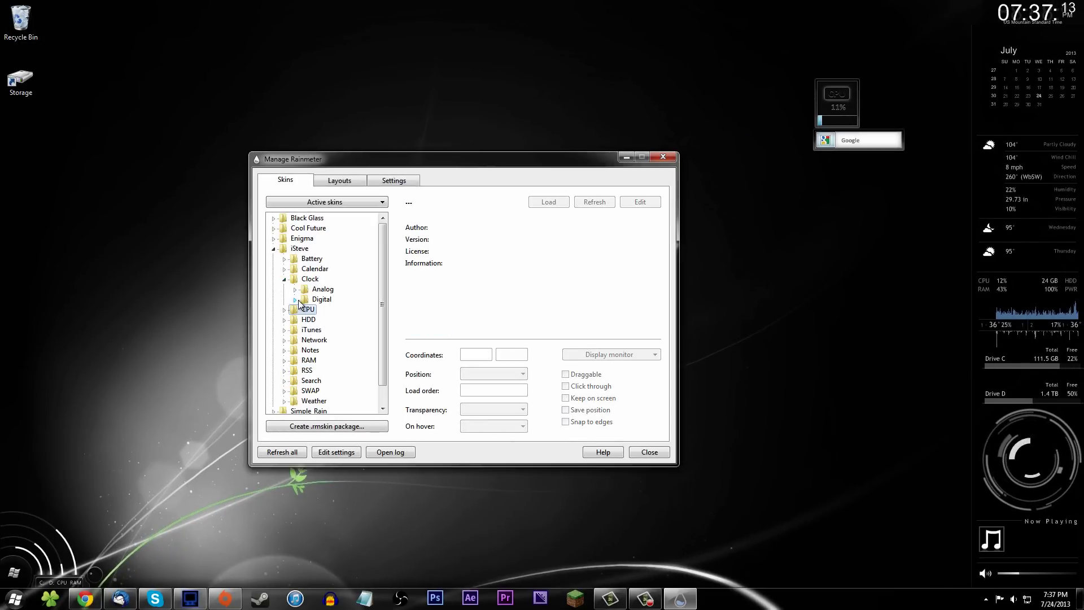
click(295, 299)
double_click(347, 312)
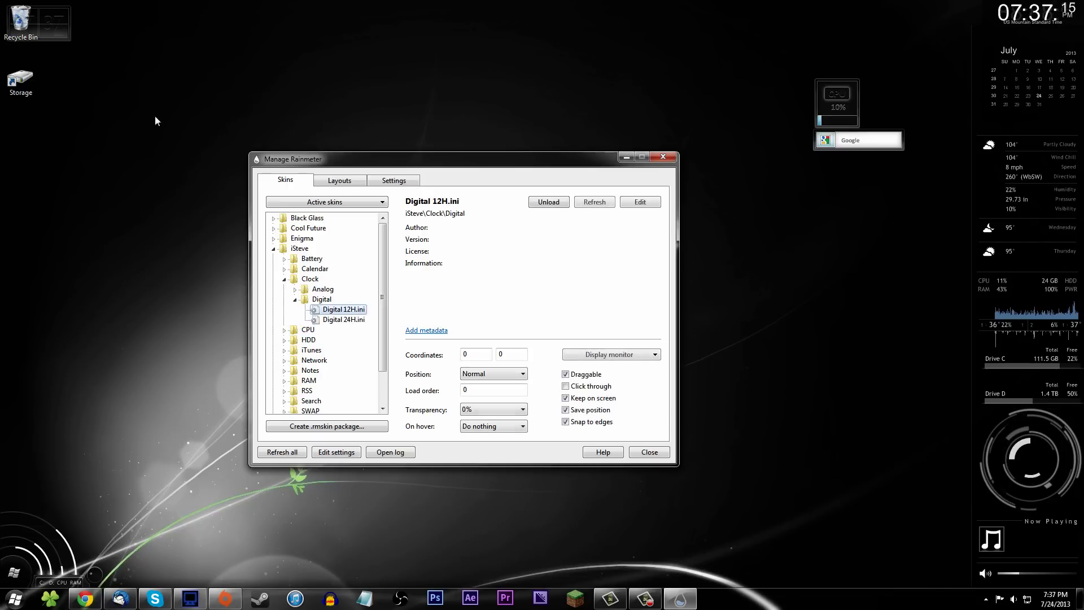
drag(56, 22, 803, 82)
- Nudge the CPU and Google search widgets into position and check the active skins list
drag(850, 134, 732, 126)
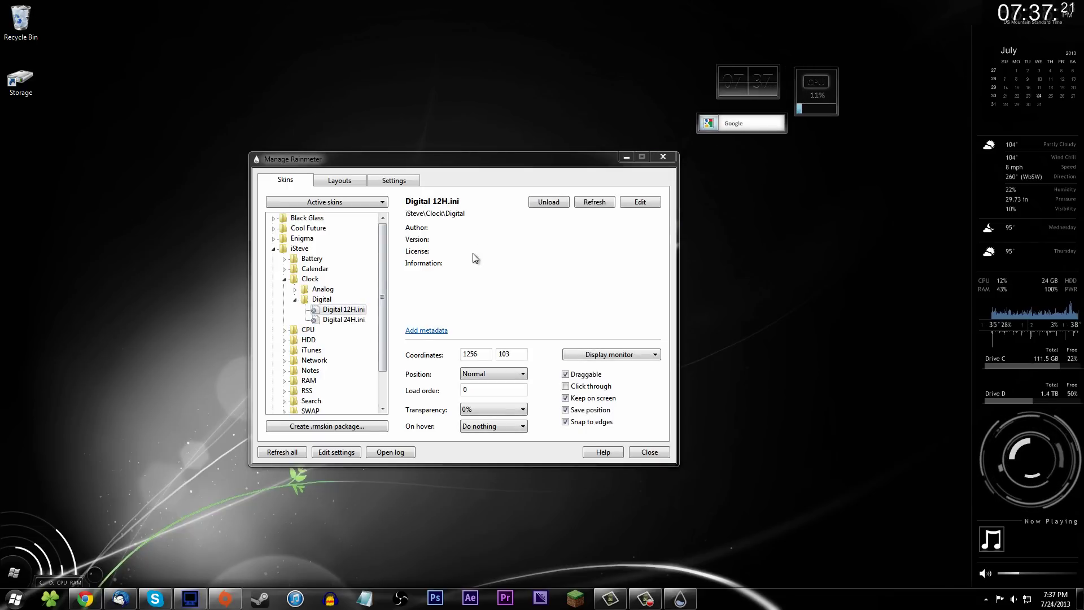
drag(739, 127, 754, 127)
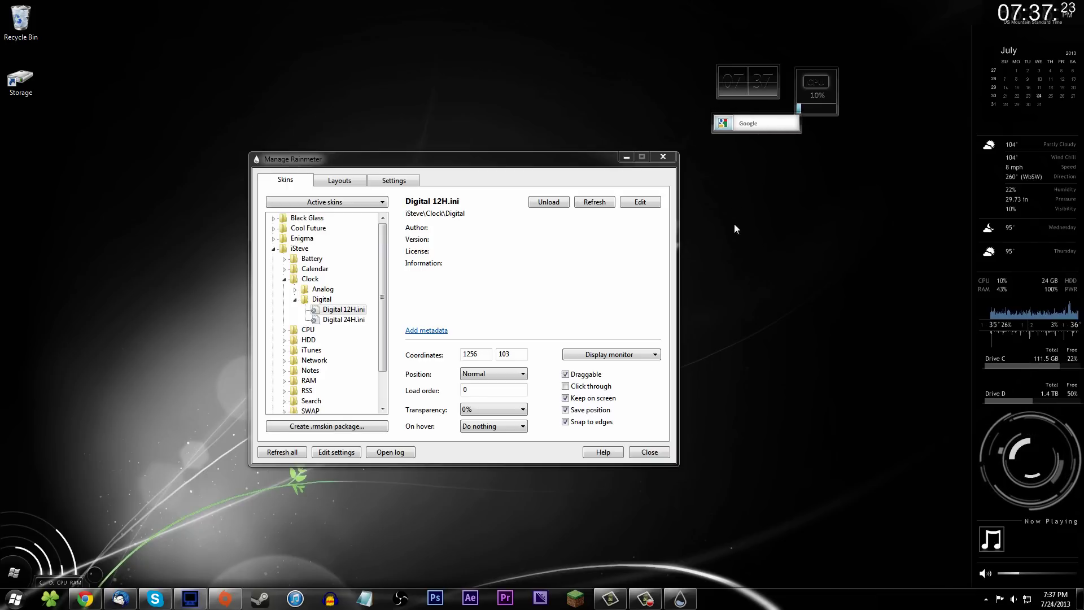
click(356, 202)
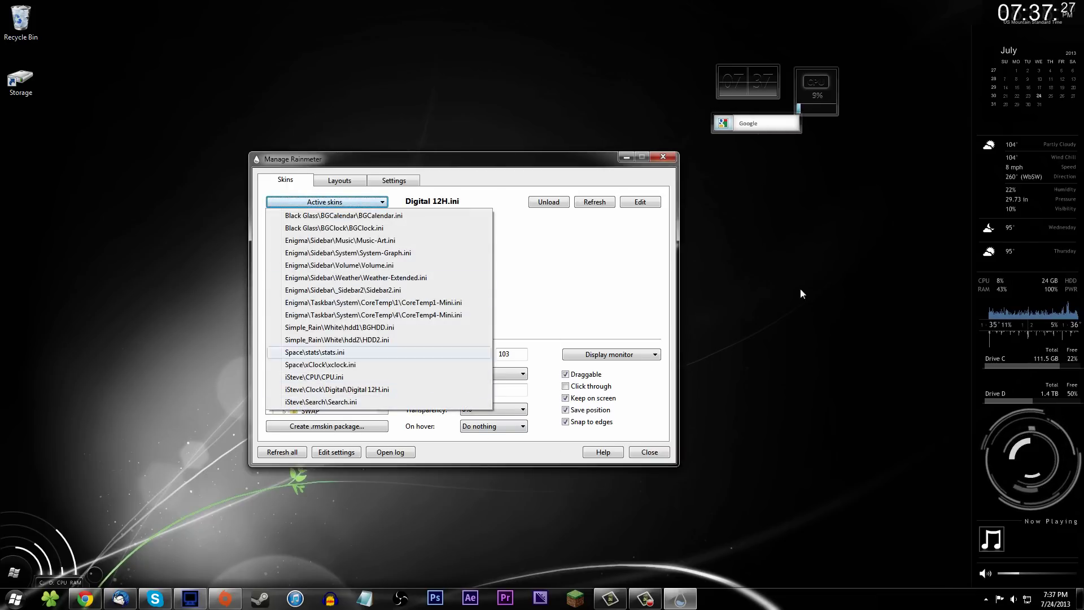
click(909, 6)
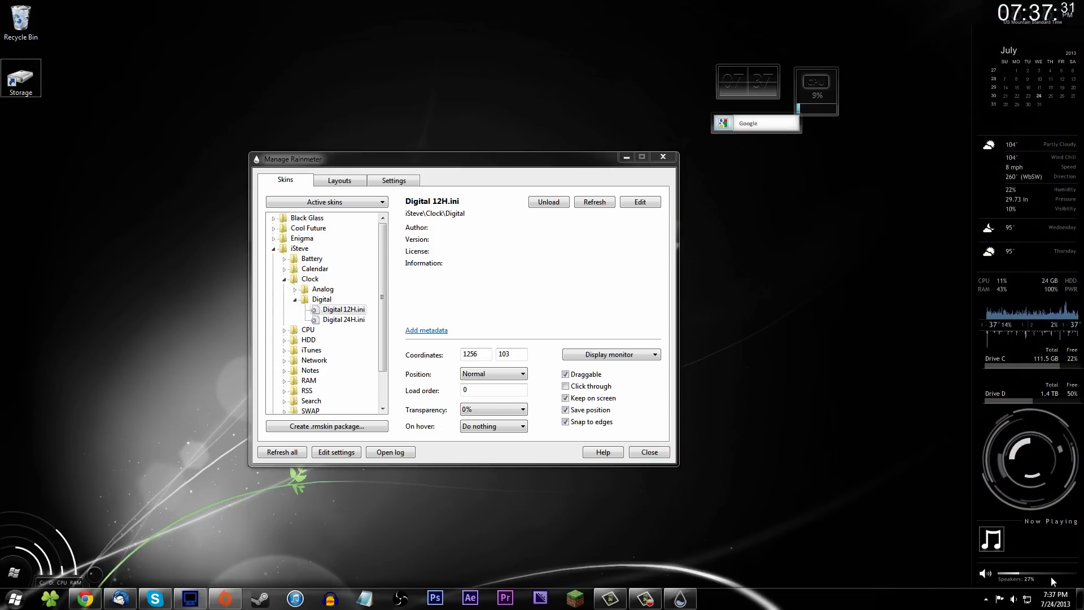
mouse_move(1042, 554)
click(995, 544)
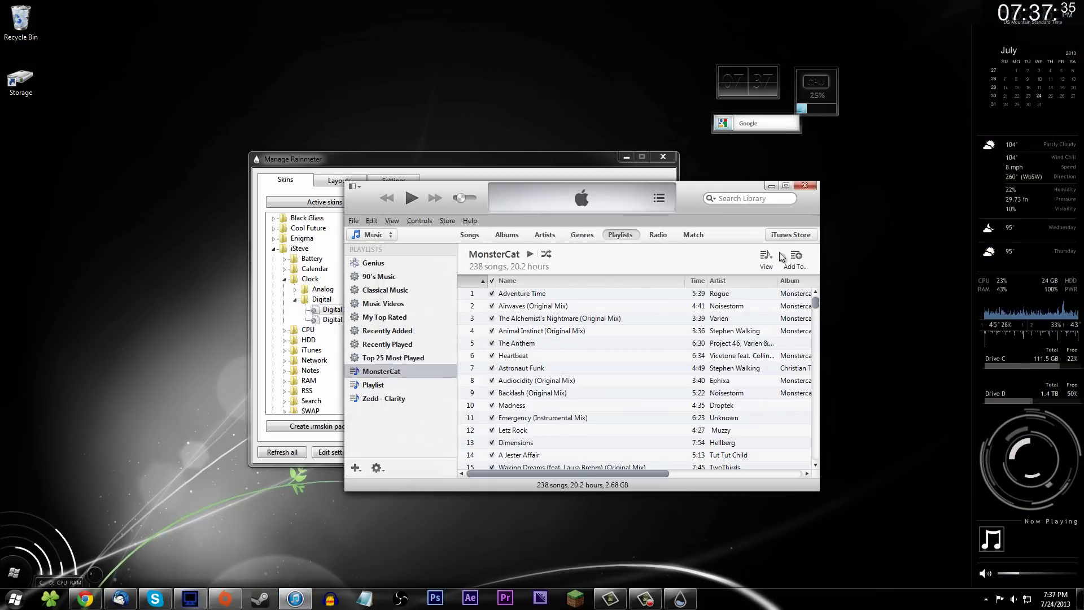
click(805, 185)
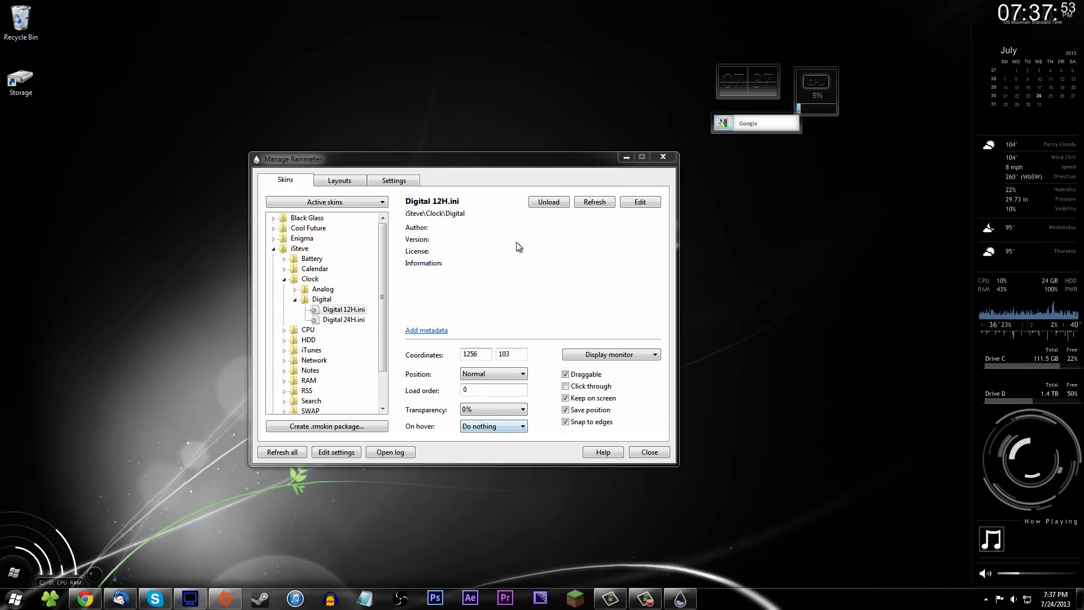
- Move the Google widget down and left, then unload the Digital 24H.ini clock
drag(483, 163, 350, 92)
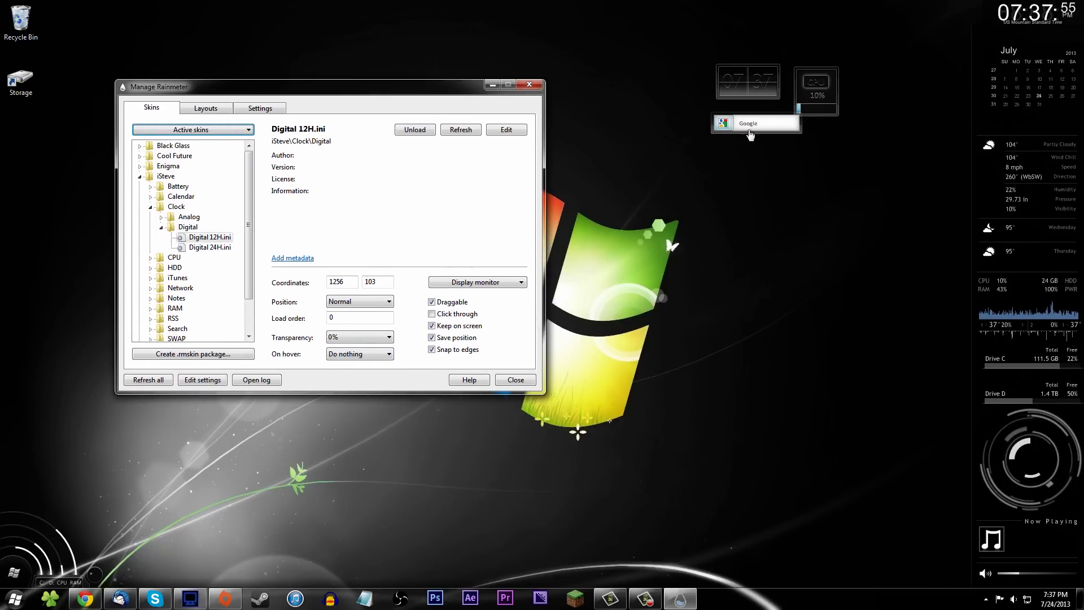
drag(751, 136, 719, 167)
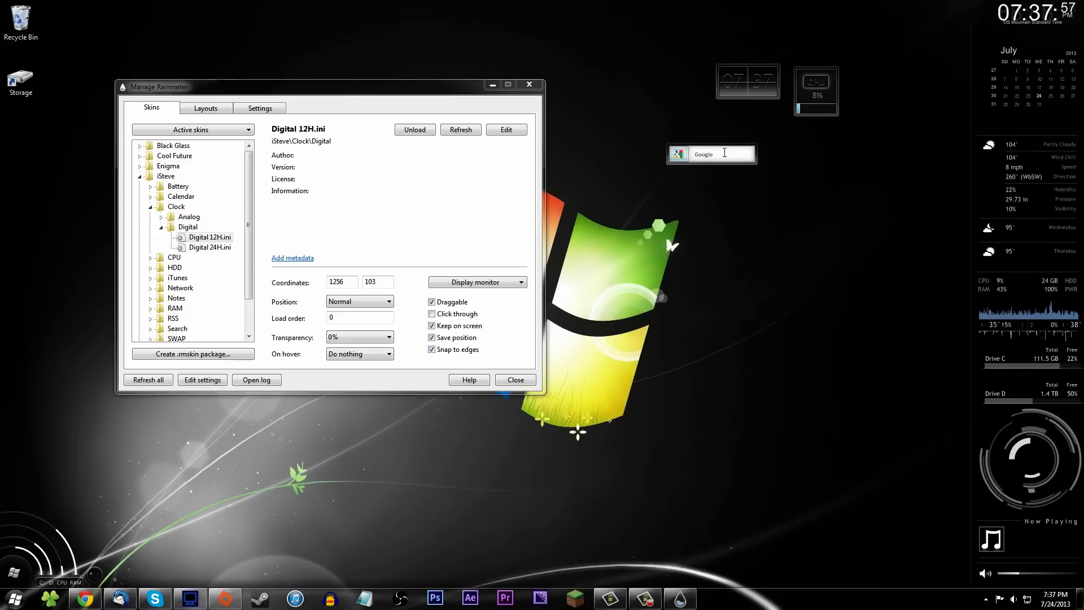
click(197, 247)
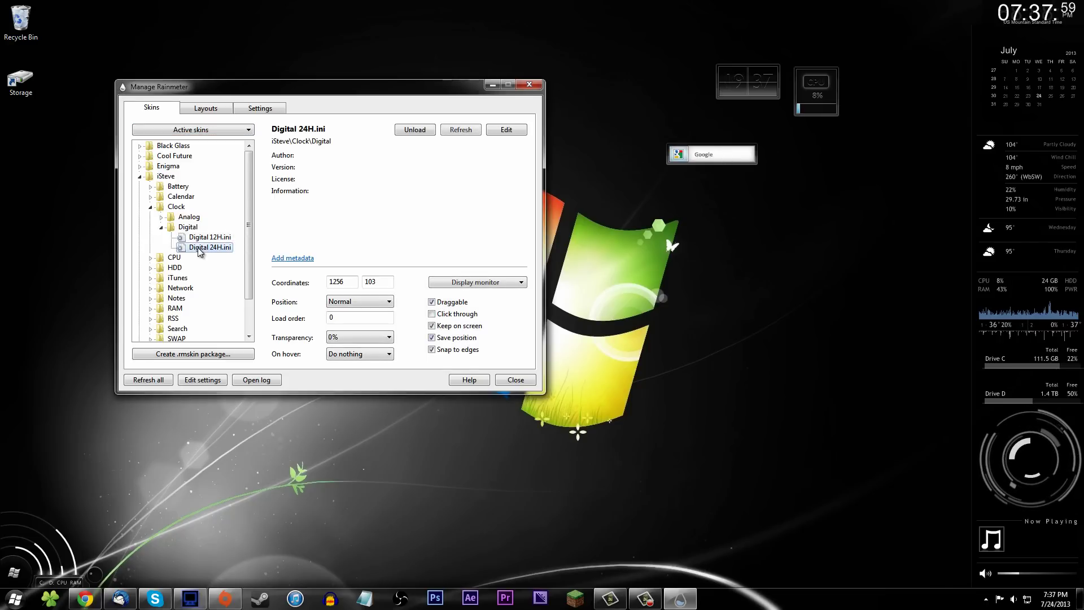
click(418, 132)
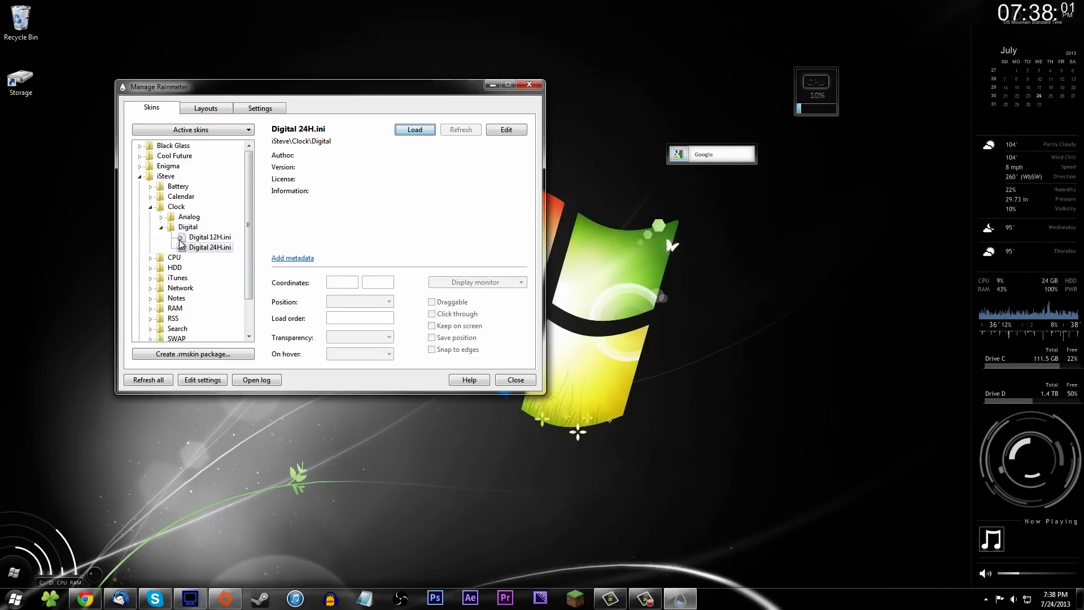
- Select Digital 12H.ini, then jump to CPU.ini through the Active skins list
click(209, 237)
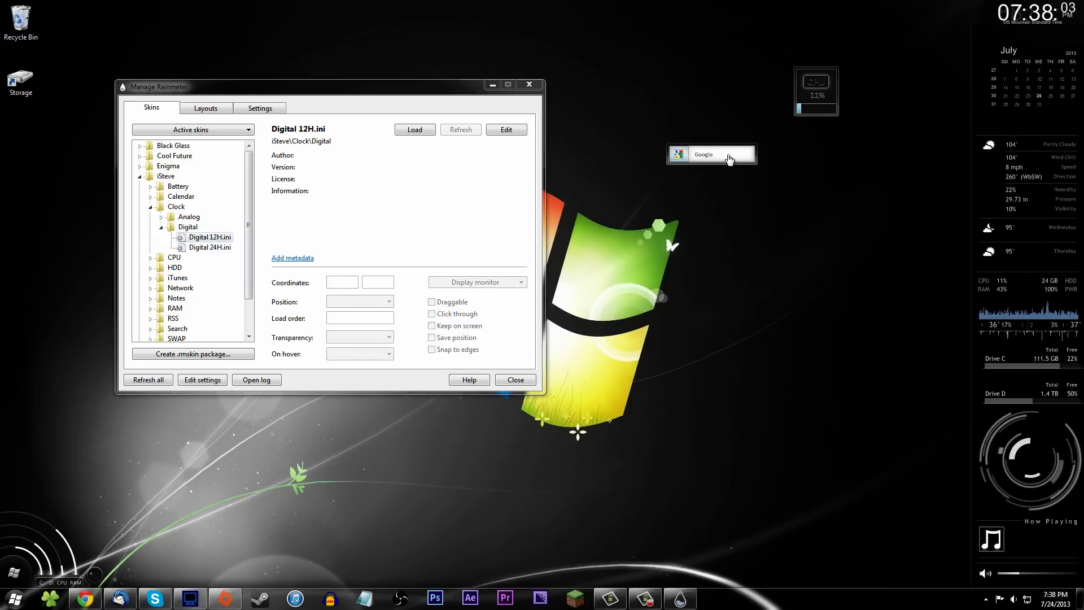
click(194, 130)
click(188, 305)
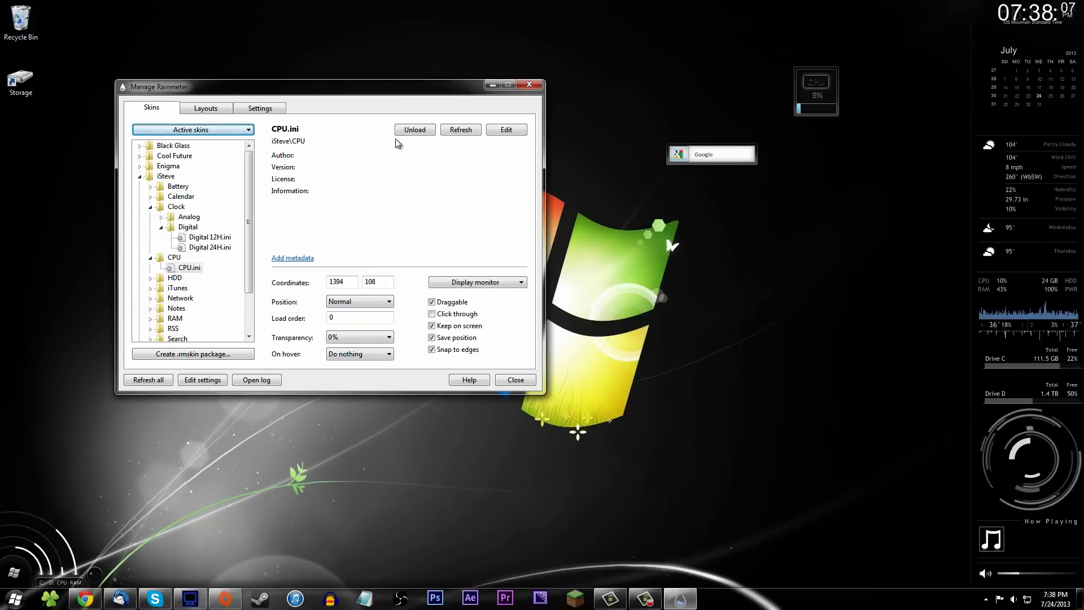
click(195, 130)
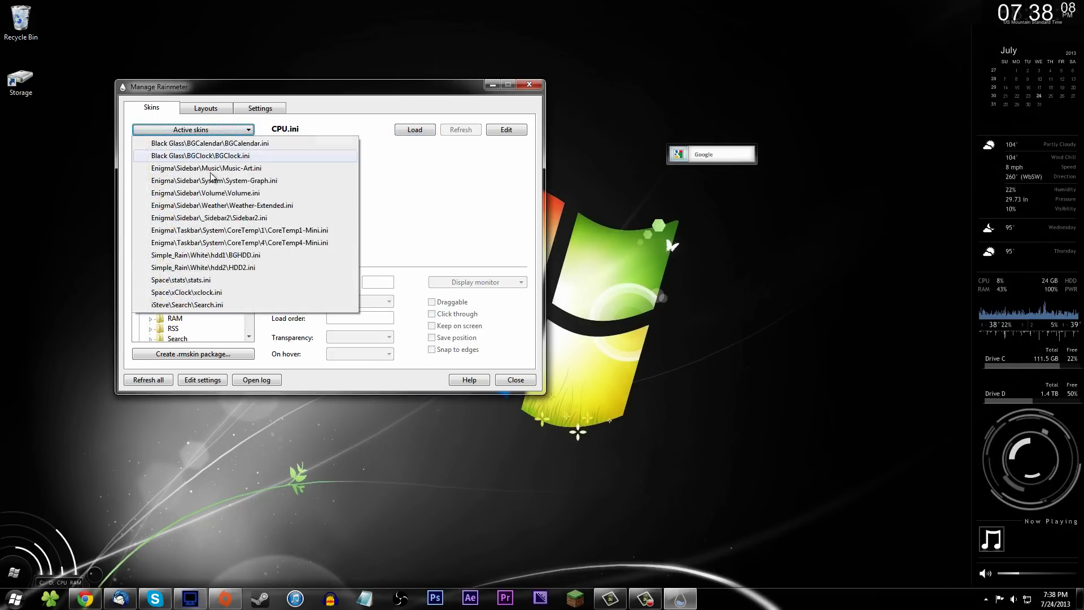
- Unload the Search.ini skin and collapse the iSteve branch
click(187, 305)
click(418, 131)
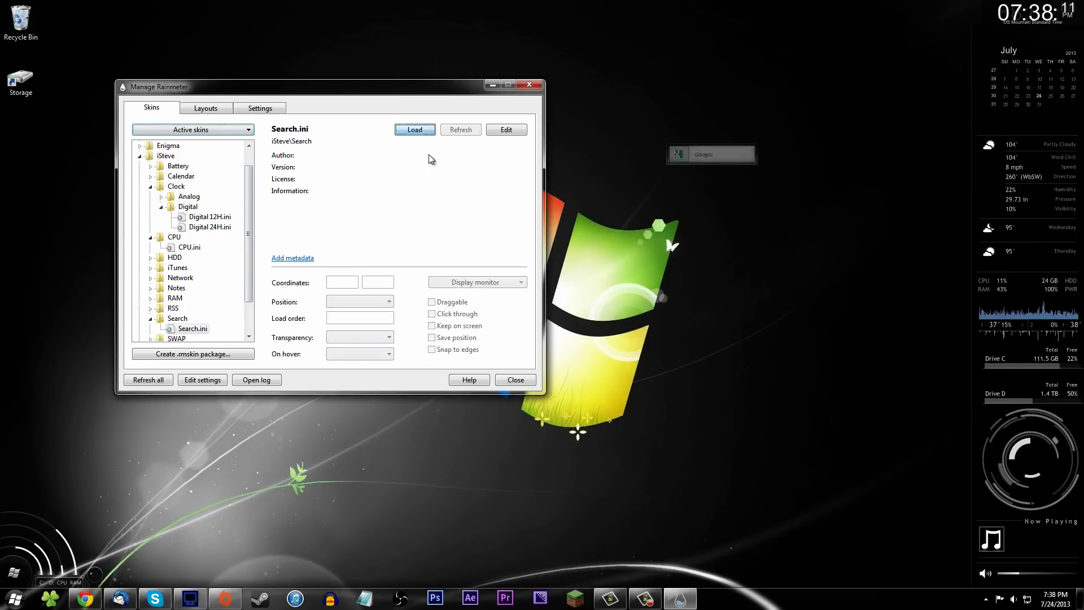
click(139, 156)
- Delete the iSteve folder from Rainmeter's Skins folder in Explorer, then close Explorer
right_click(167, 179)
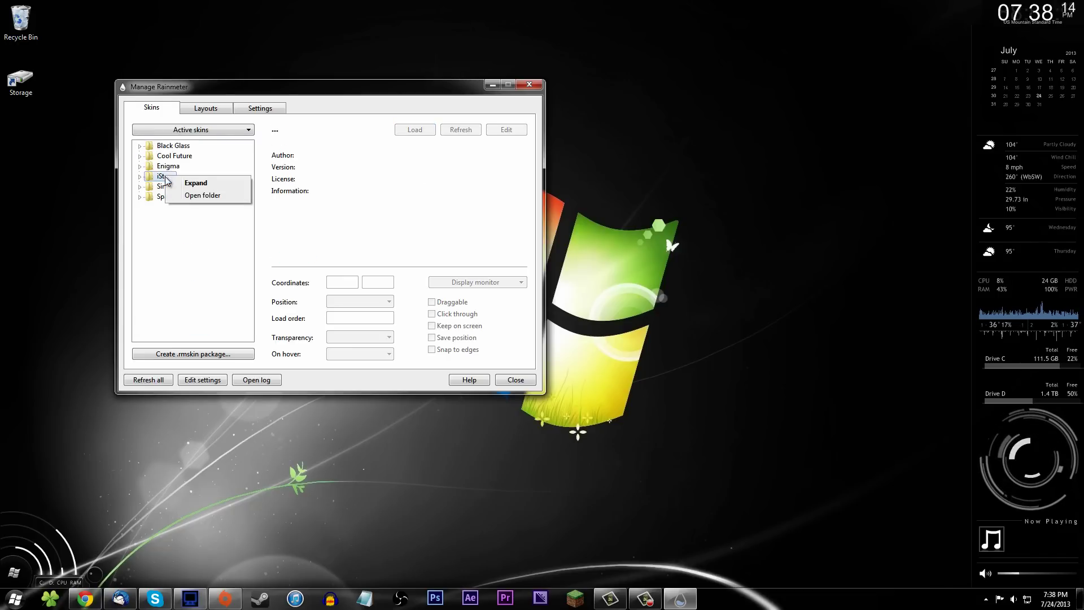
click(199, 195)
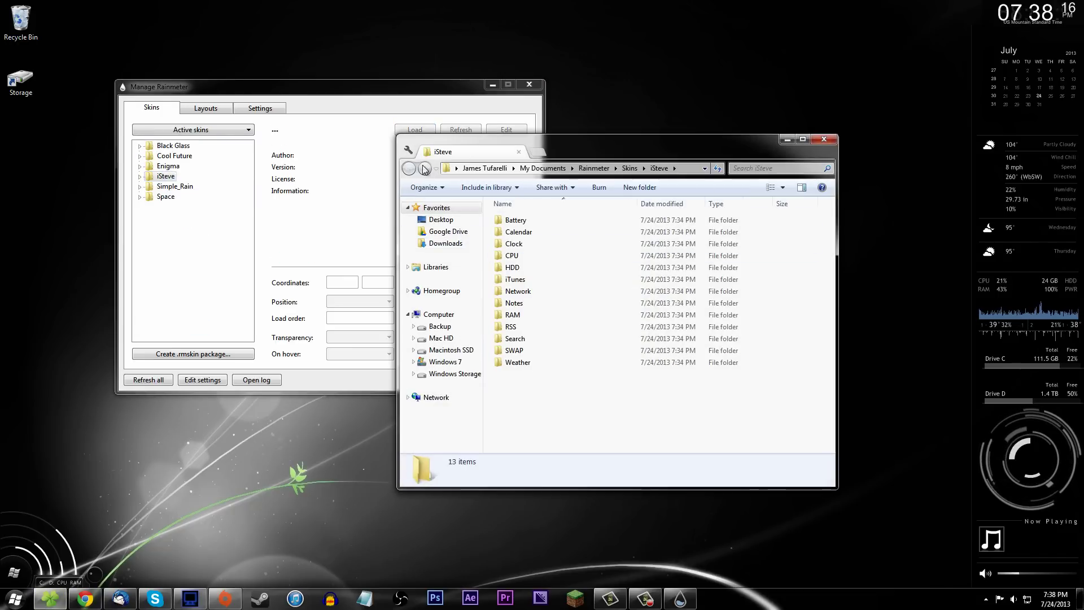
click(630, 168)
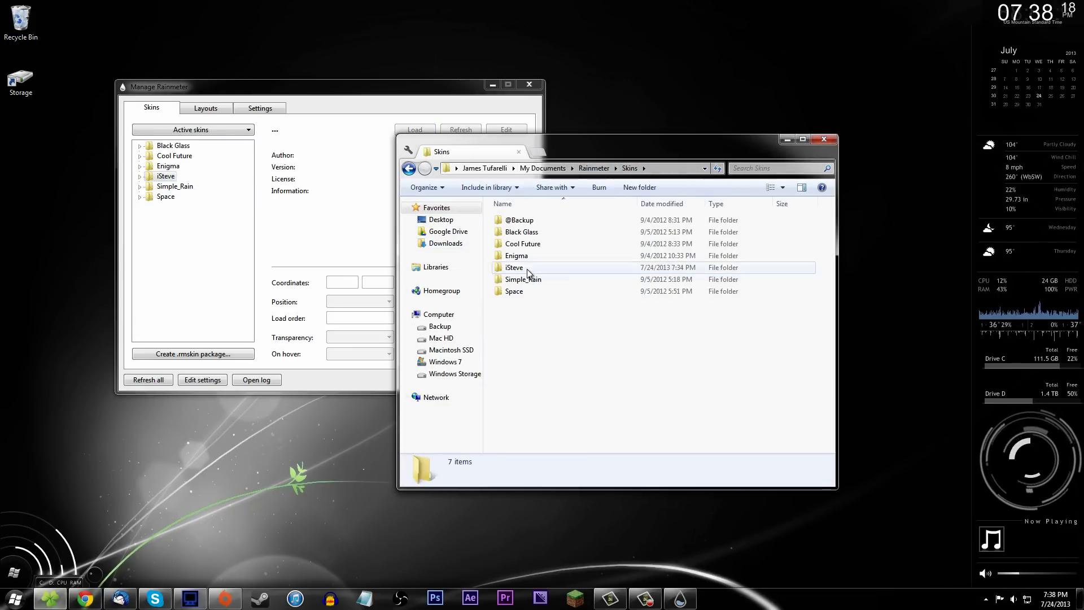
key(Delete)
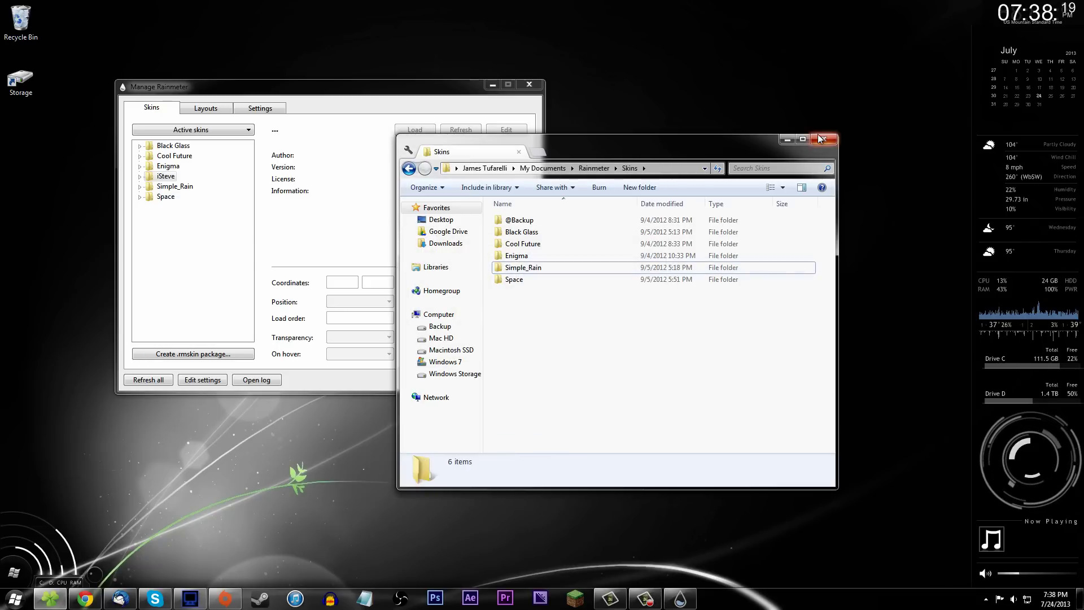
key(alt+F4)
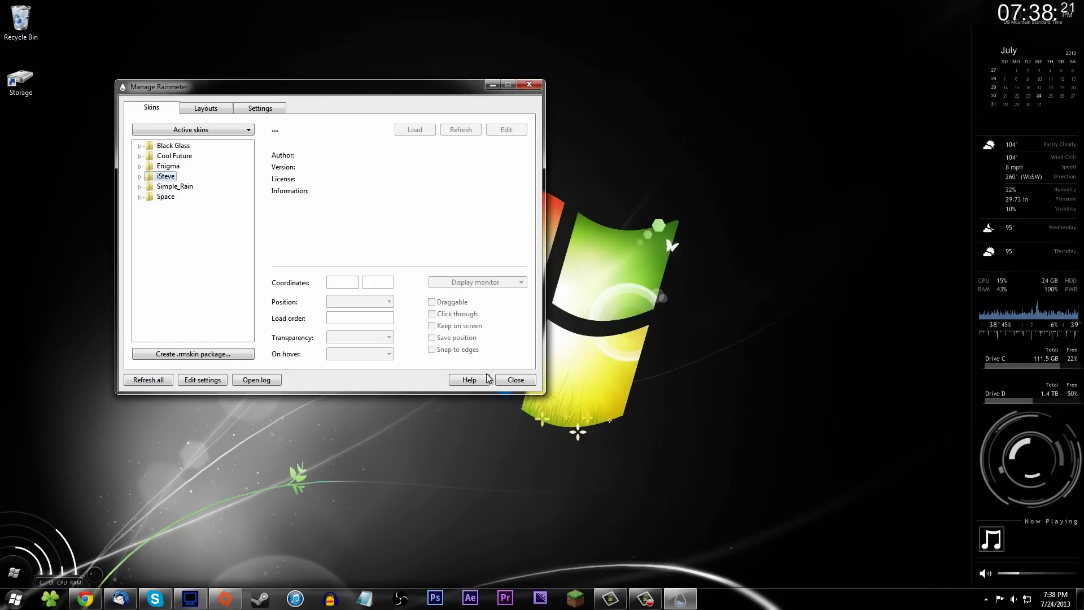
- Close the Rainmeter manager and reopen it from the notification area
click(515, 379)
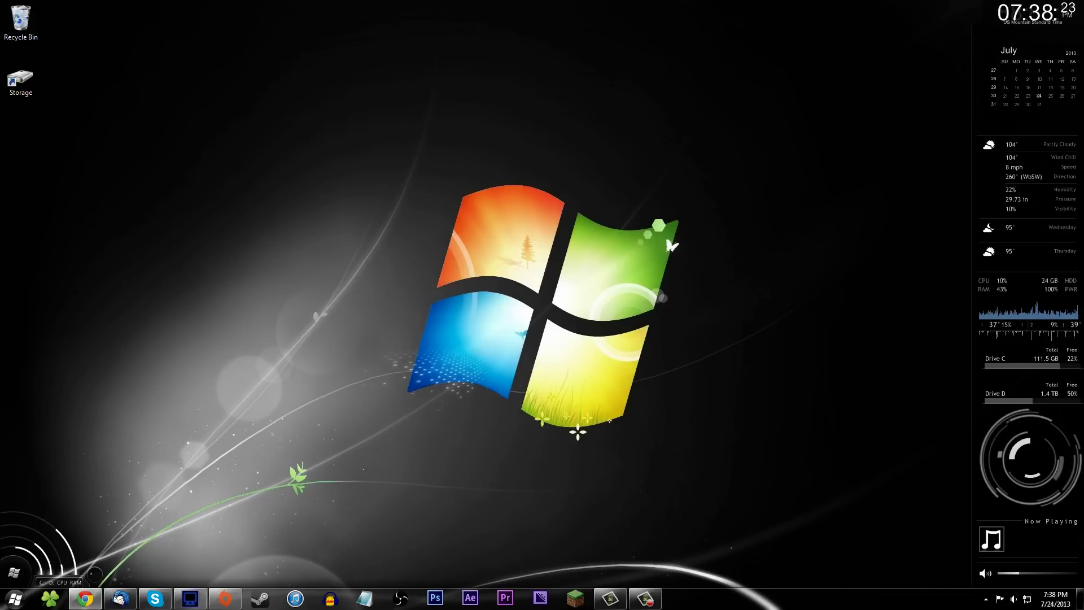
click(985, 598)
click(1020, 506)
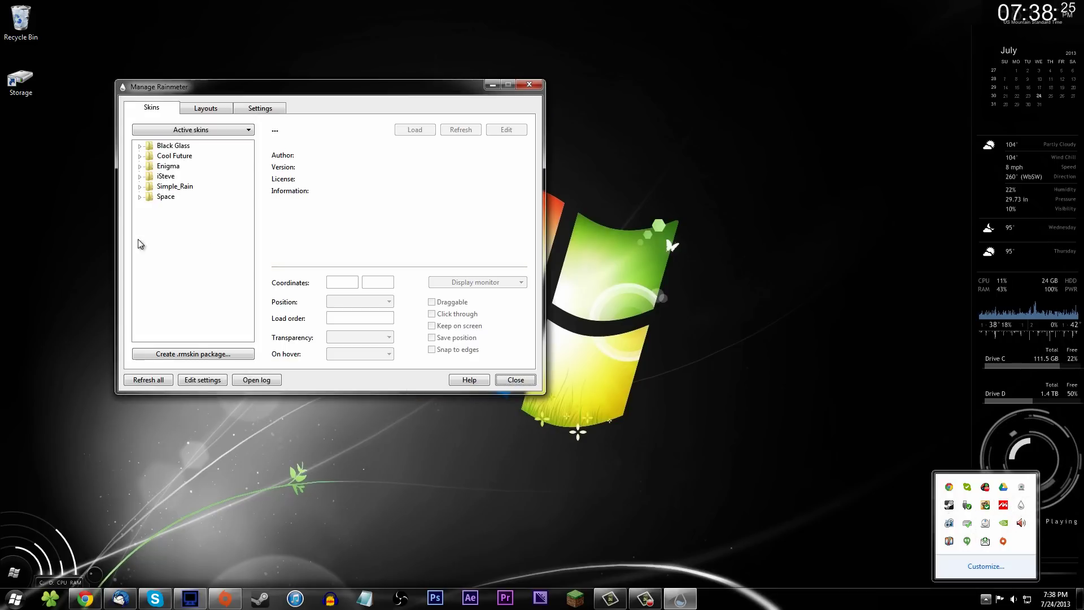
- Refresh all skins so iSteve disappears, then close the skin manager
click(168, 179)
click(140, 176)
click(140, 176)
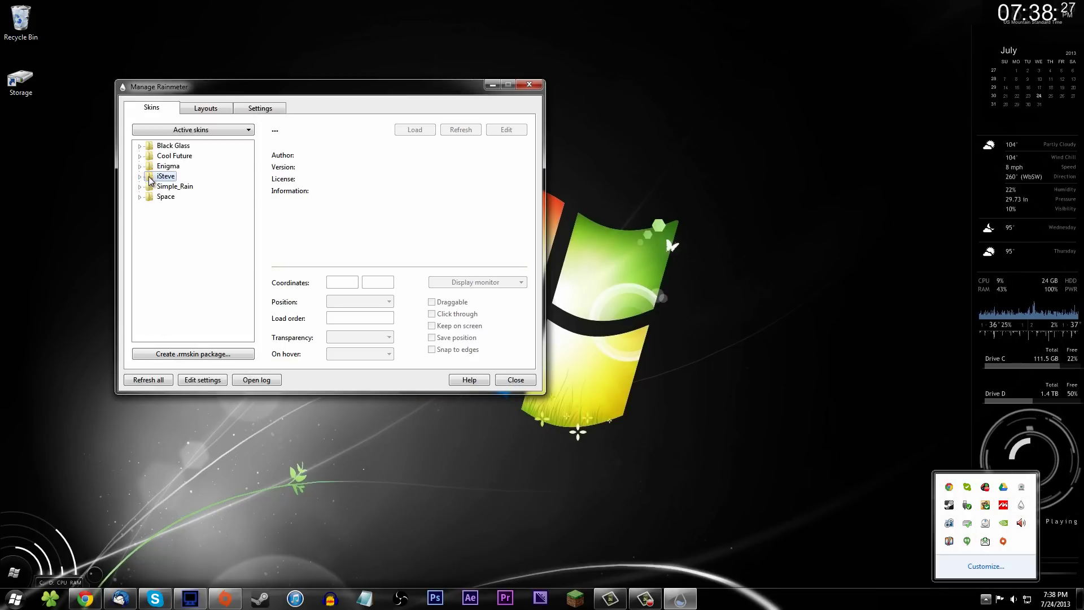
click(147, 381)
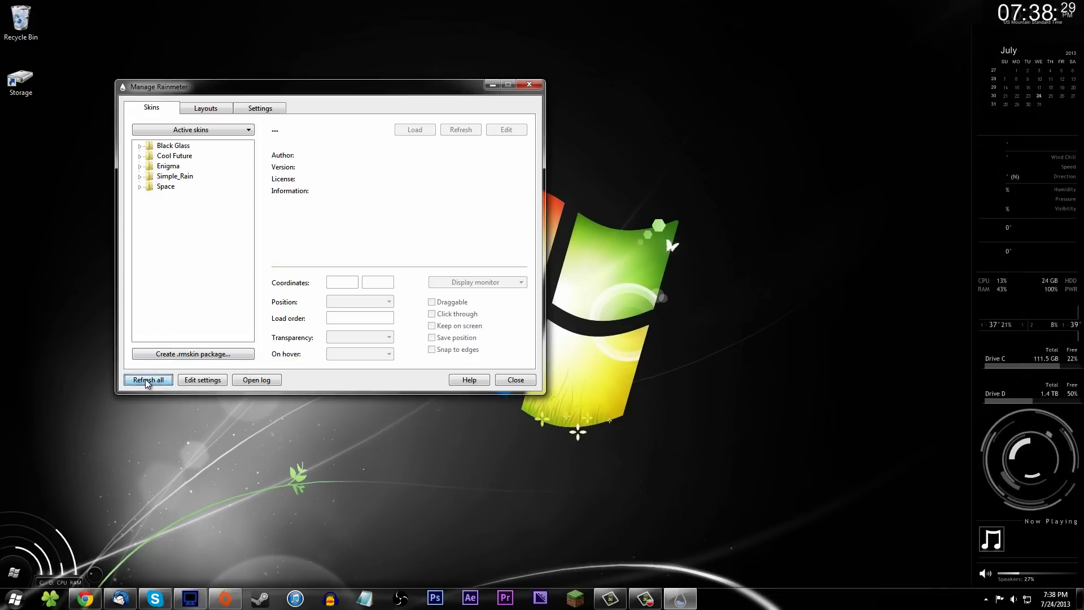
click(525, 87)
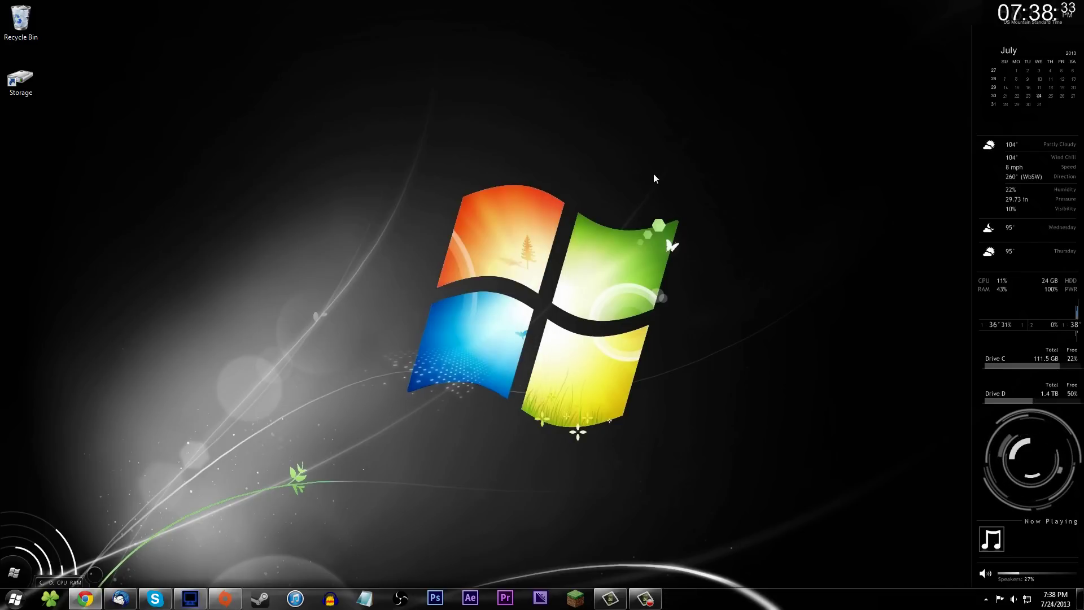
drag(916, 217, 1023, 0)
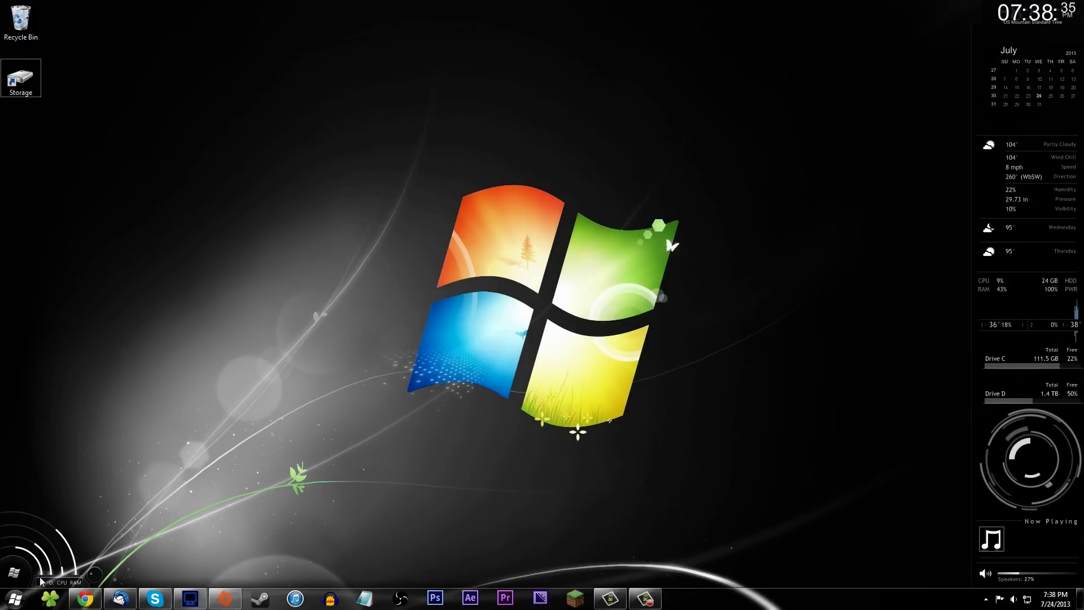
- Restore Chrome and close the iSteve deviantArt tab
click(79, 597)
click(102, 7)
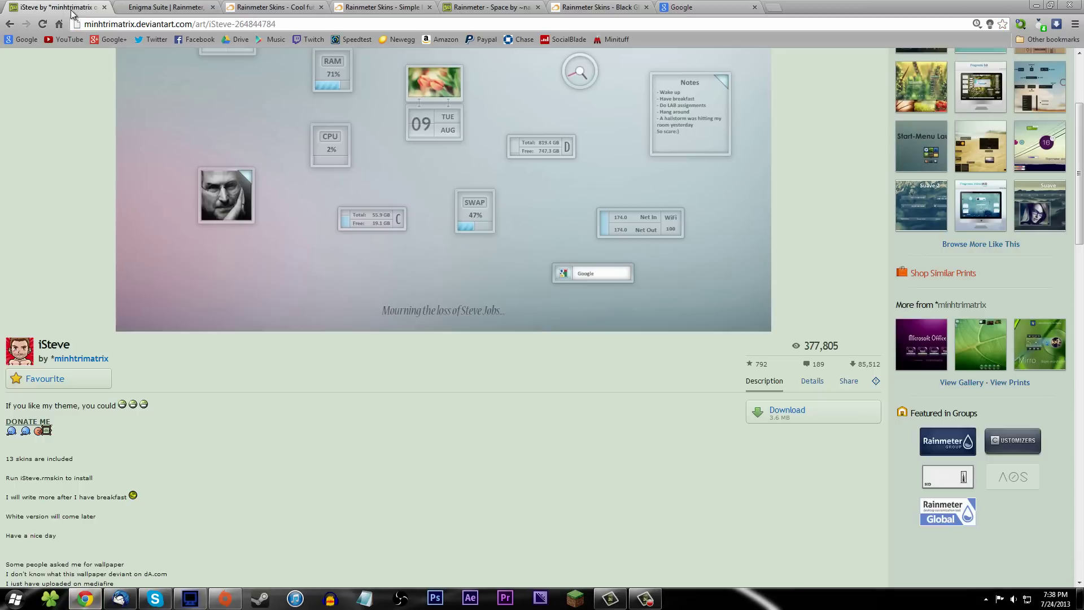
click(103, 6)
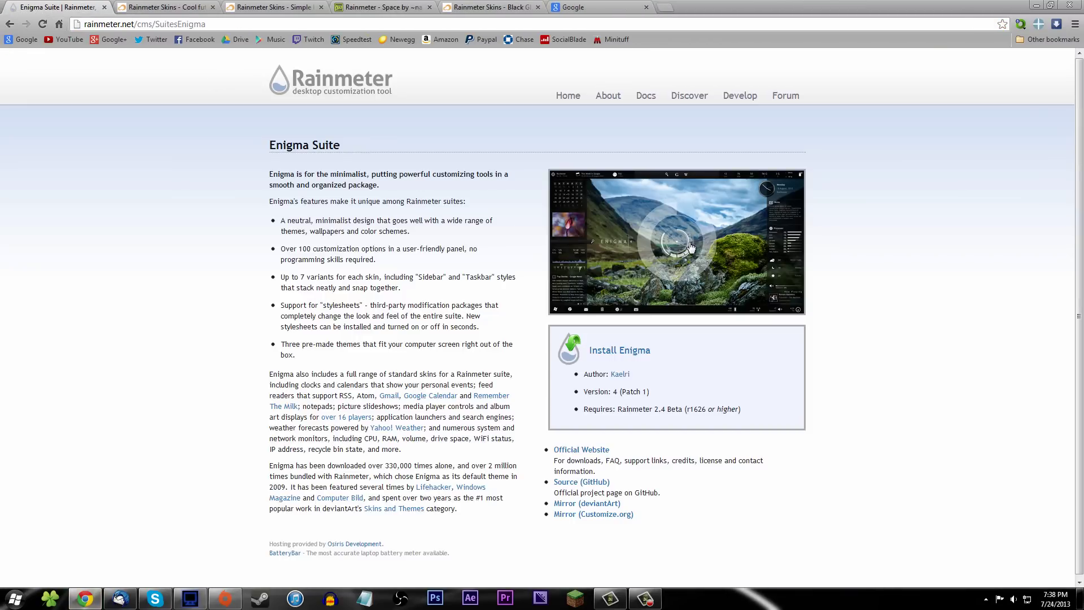
- View the Cool future, Simple Rain, Space and Black Glass tabs, close Google, minimize Chrome
click(184, 9)
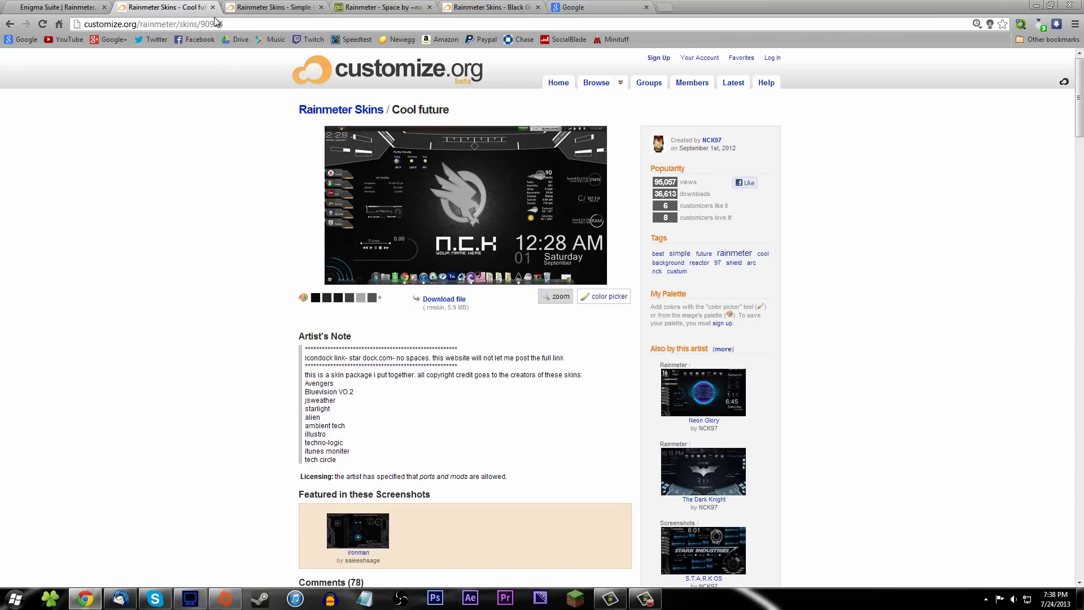
click(285, 10)
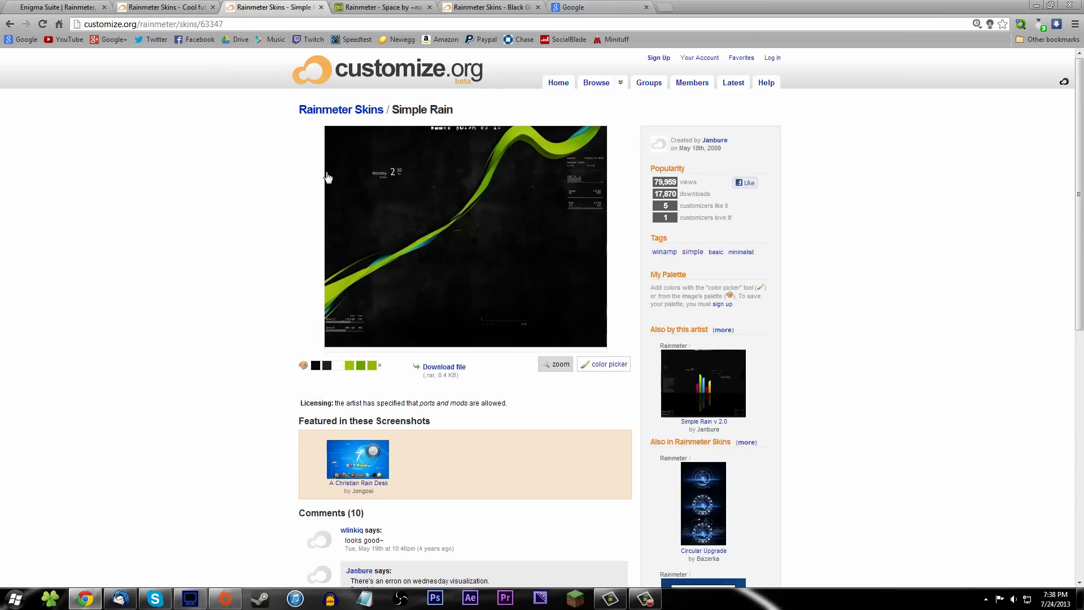
click(376, 10)
click(480, 10)
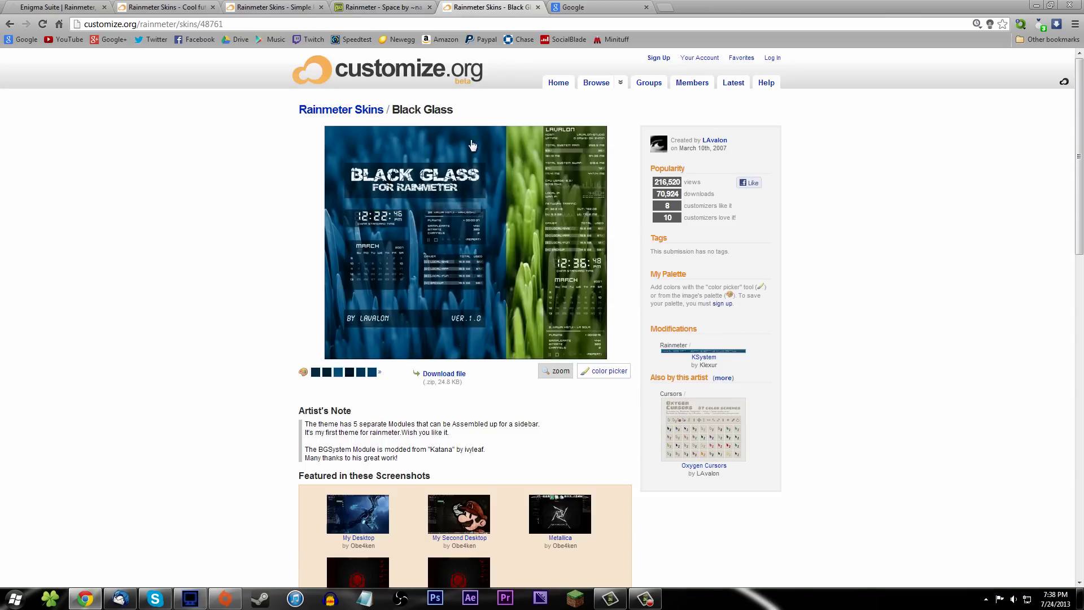
click(615, 11)
click(647, 7)
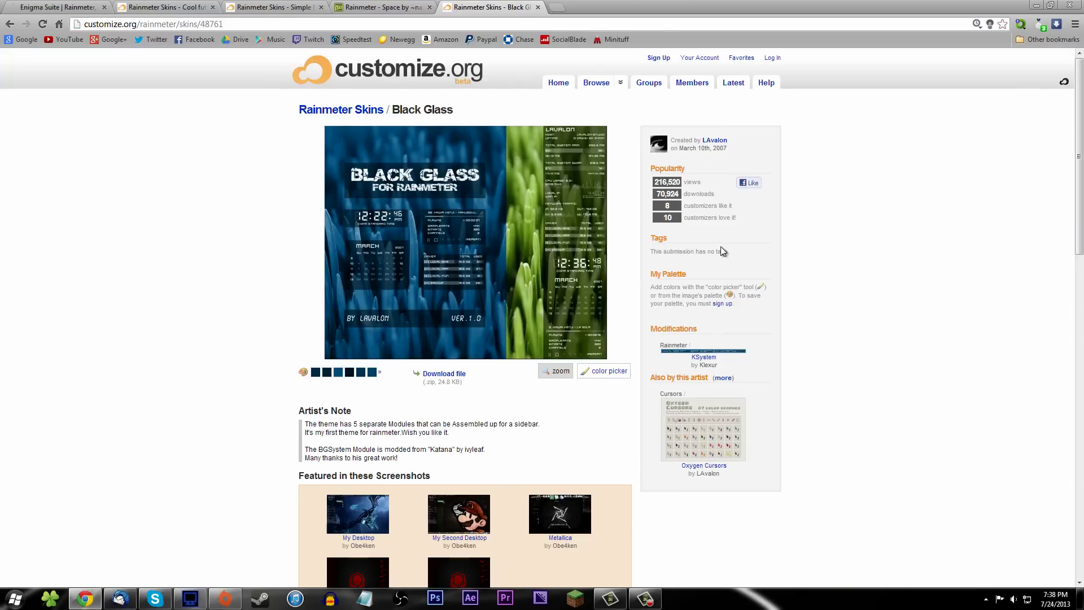
click(1036, 5)
drag(893, 20, 1016, 473)
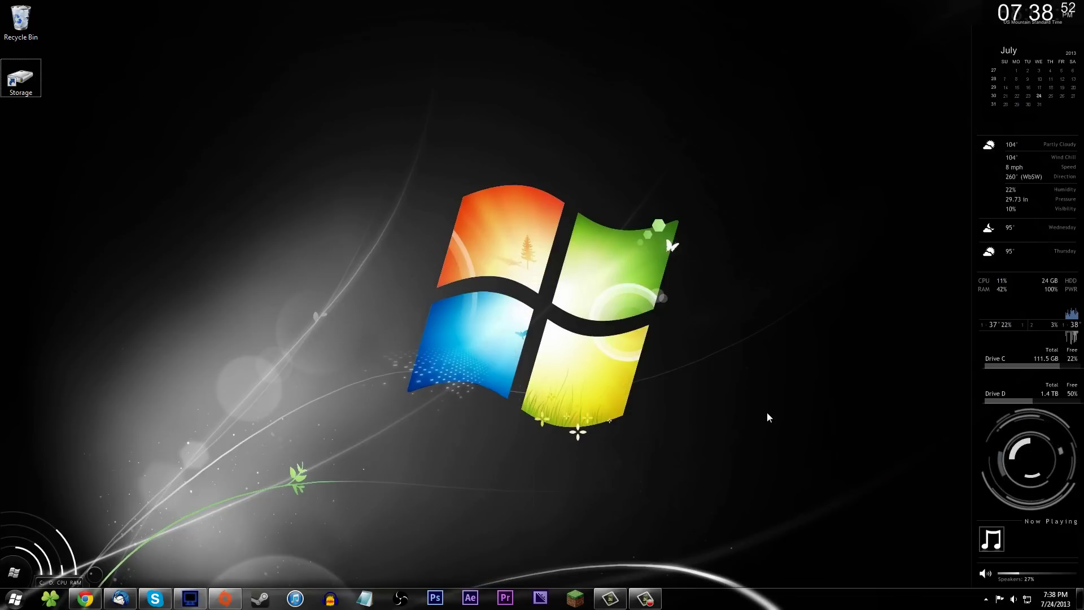
right_click(731, 490)
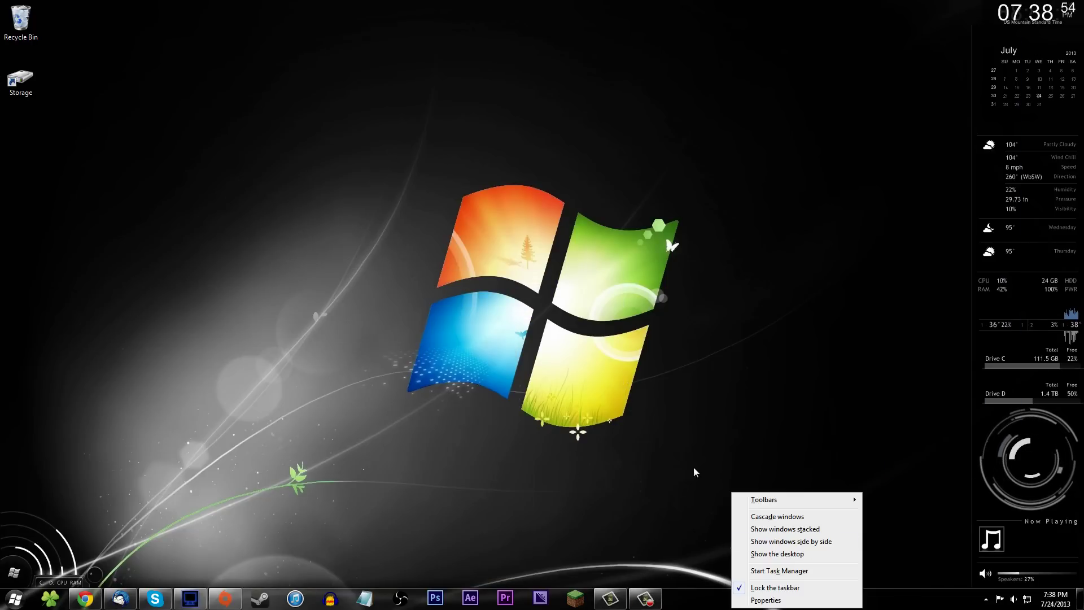
click(751, 566)
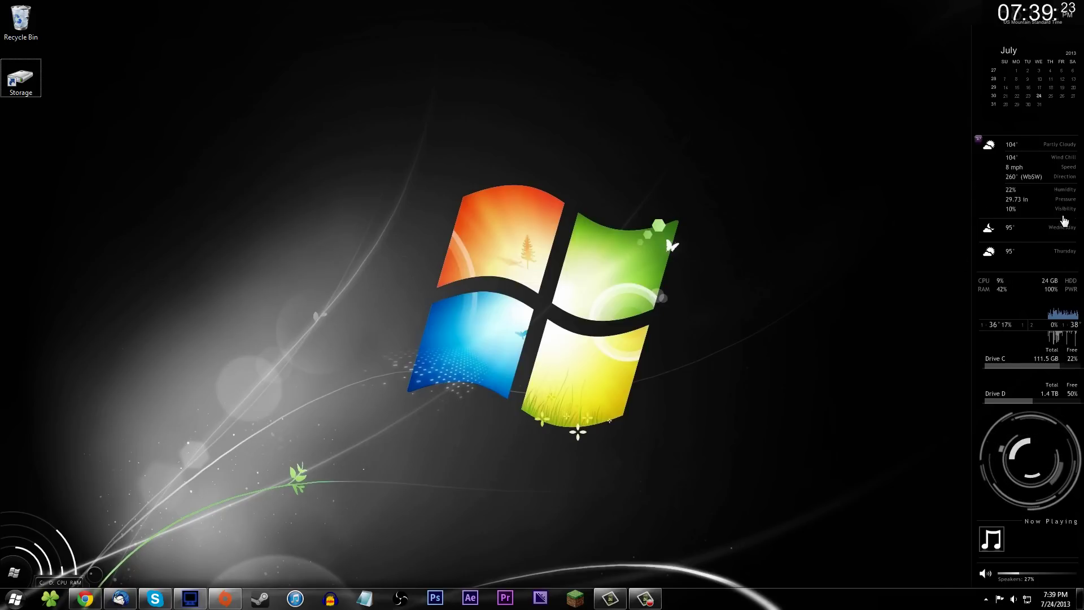
- Open the skin manager from the tray and load Enigma's Options.ini panel
click(985, 598)
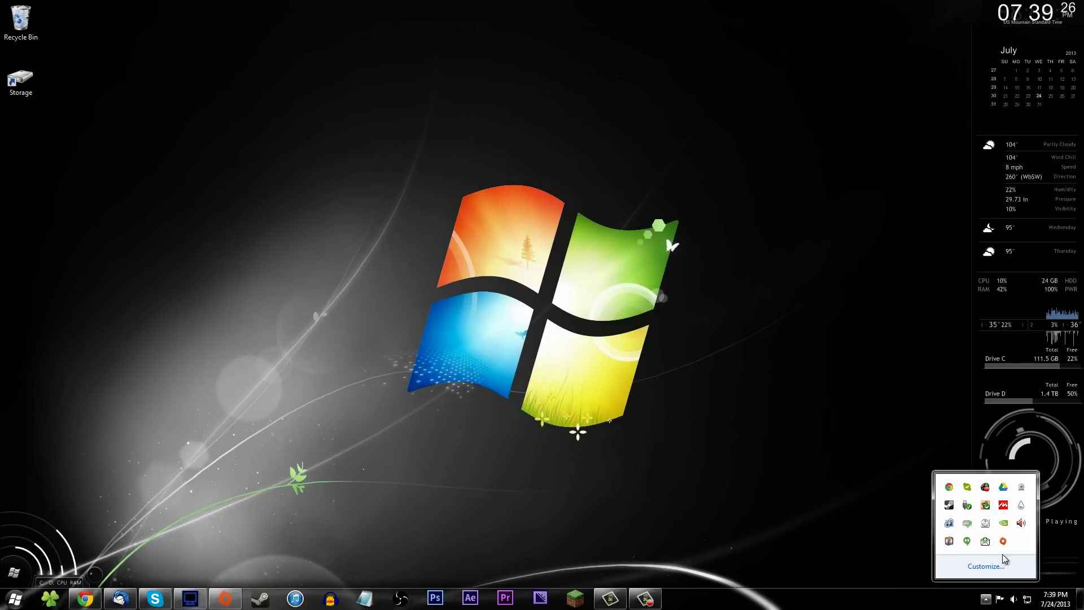
click(1020, 505)
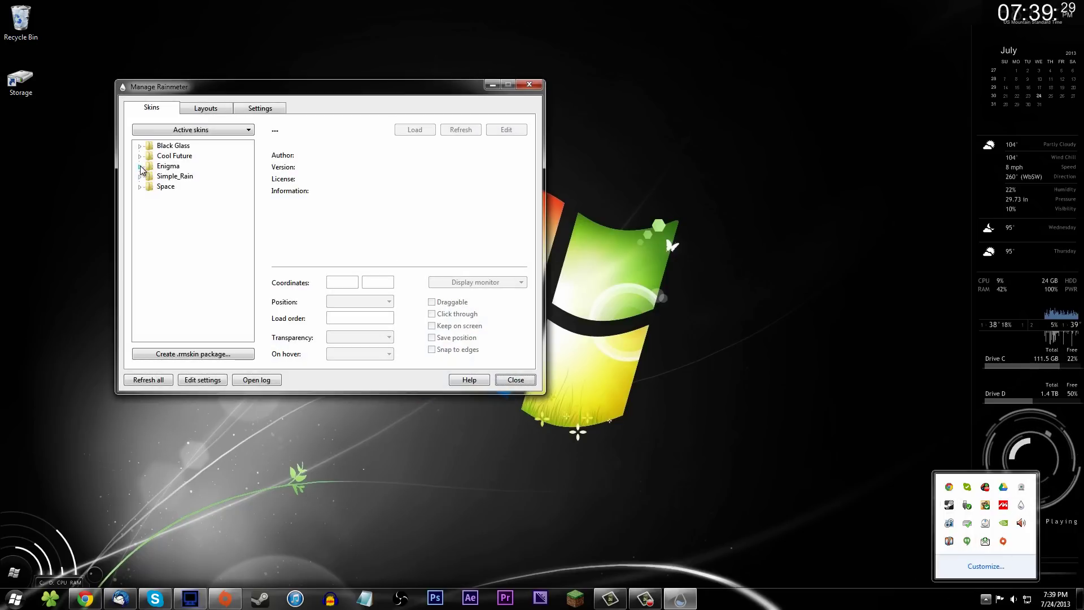
click(140, 166)
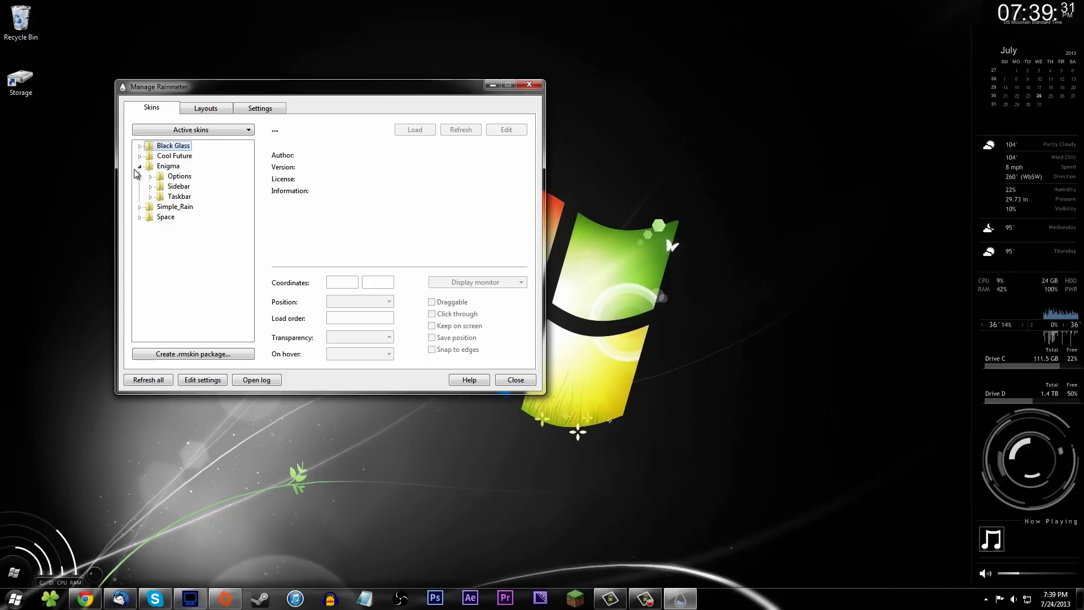
click(150, 176)
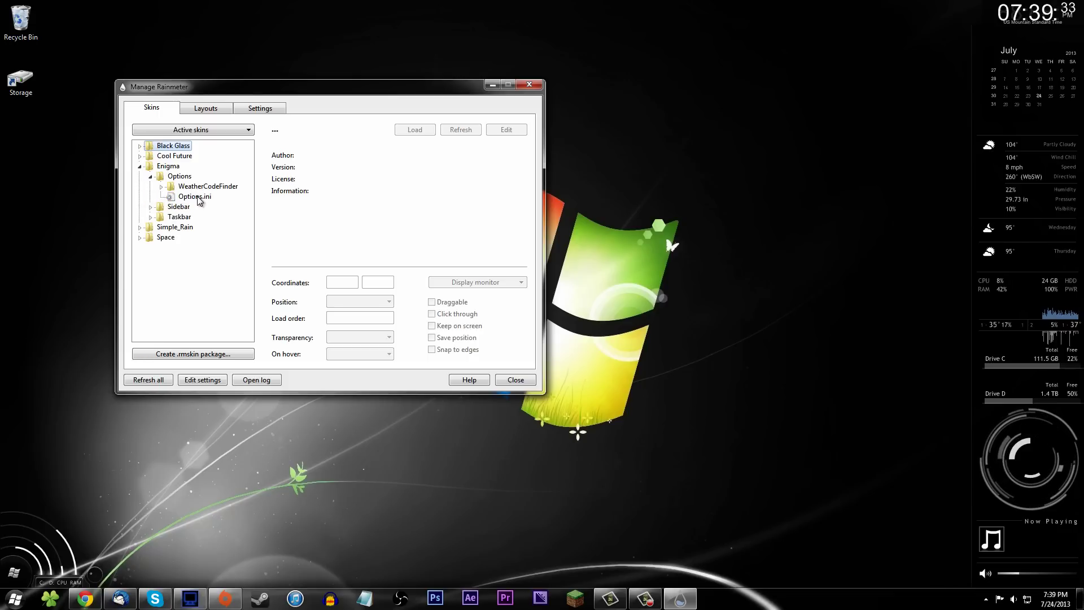
double_click(198, 197)
- Move the Enigma options panel, view its General page, then close it
drag(469, 236, 615, 221)
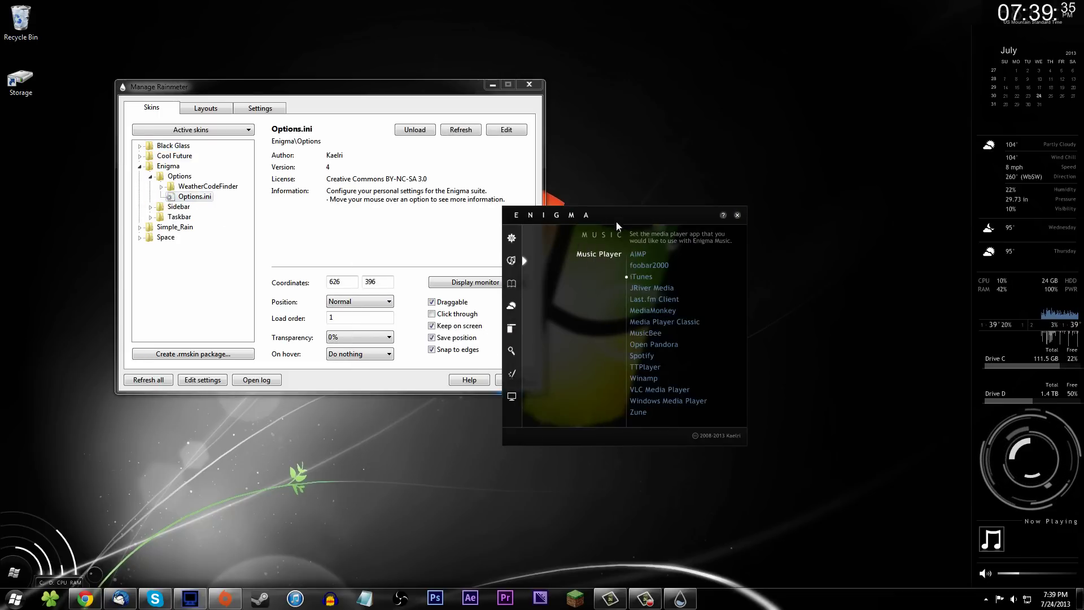
click(517, 237)
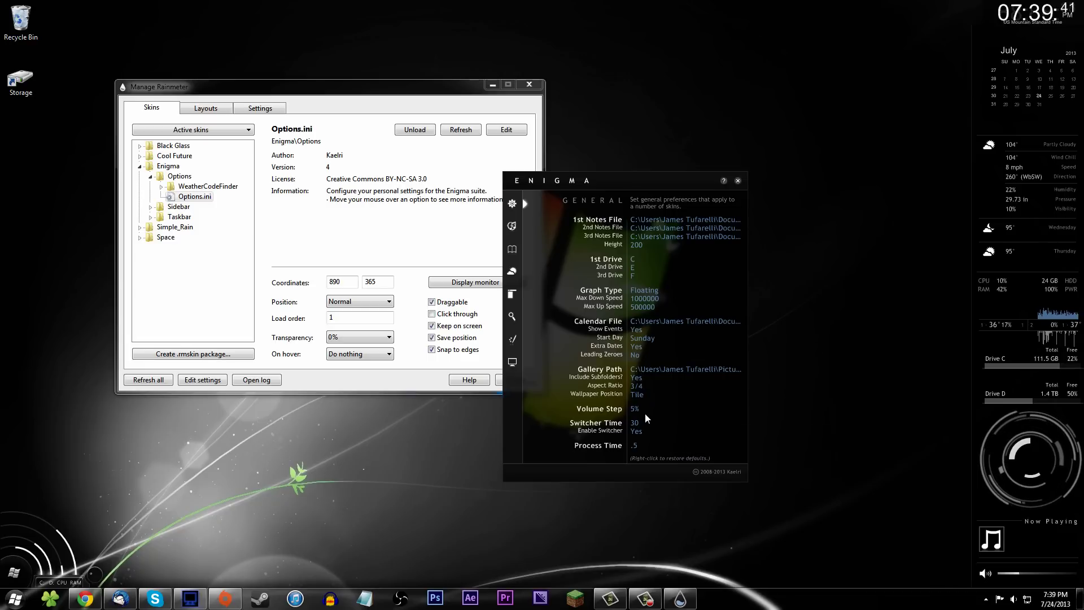
mouse_move(635, 409)
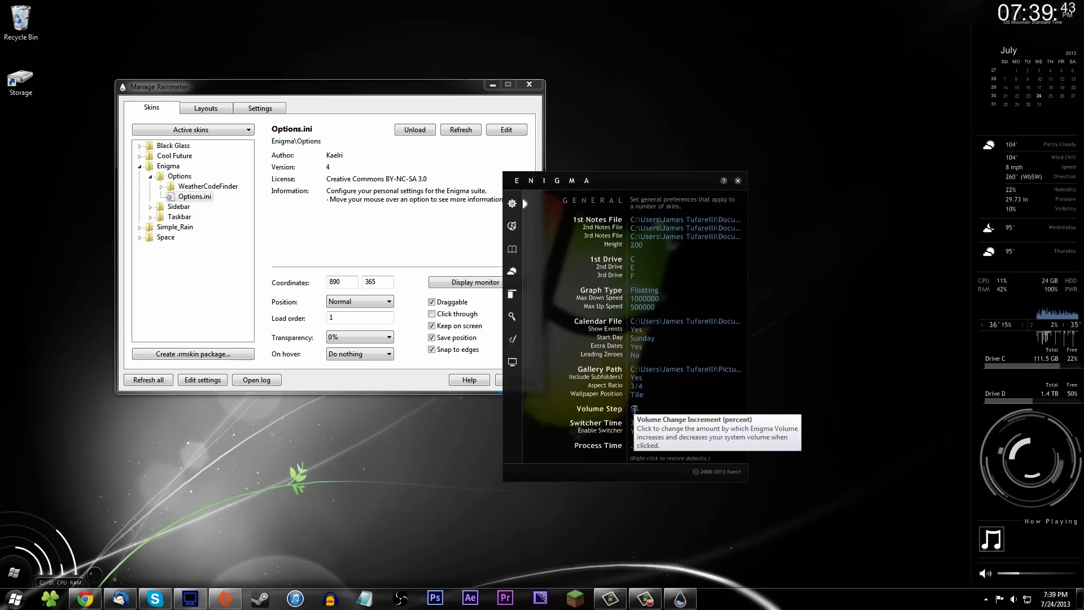
mouse_move(1022, 576)
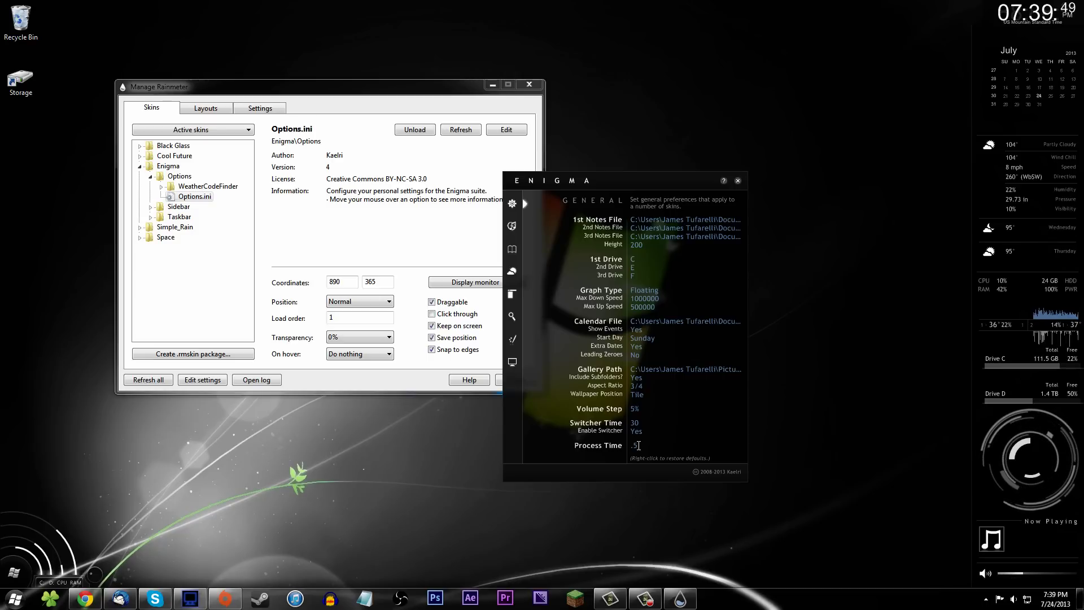
mouse_move(625, 446)
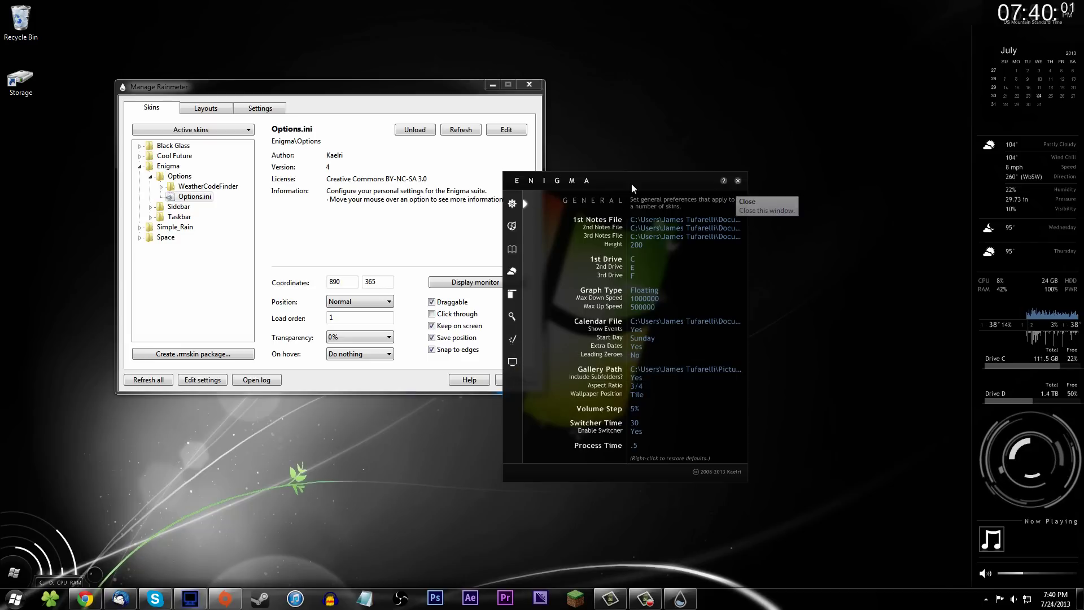
drag(654, 180, 722, 177)
click(806, 178)
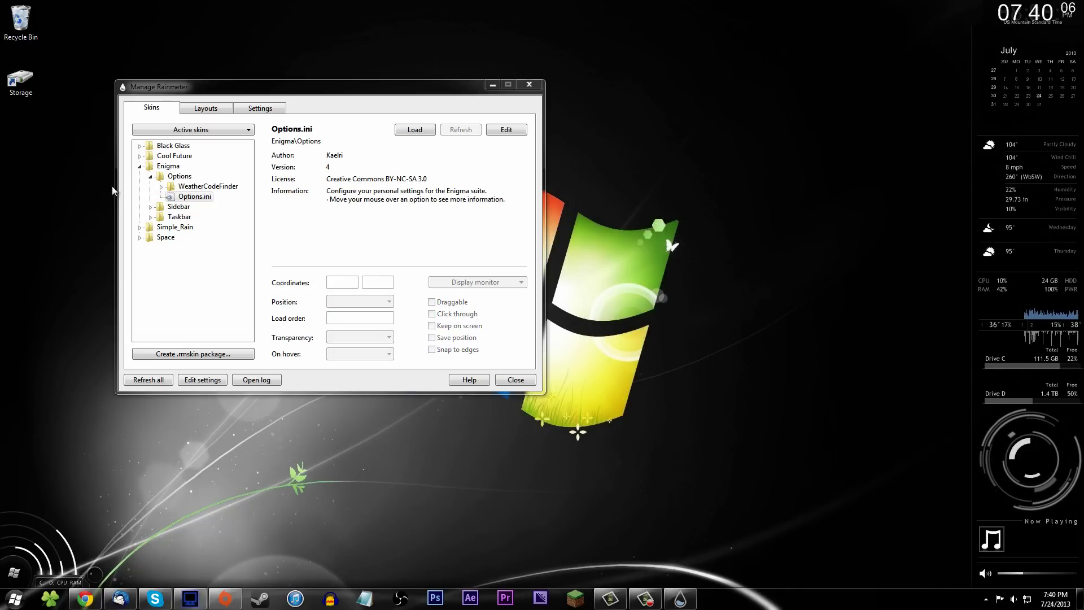
- Collapse Enigma and browse through the Cool Future skin folder
click(179, 175)
click(139, 166)
click(140, 156)
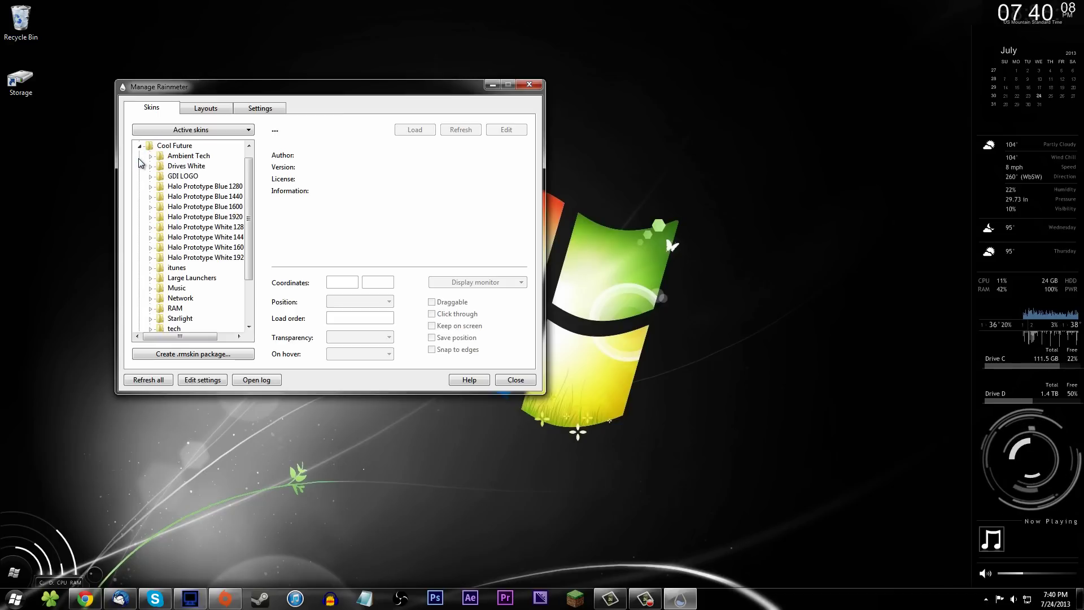
scroll(215, 232, down, 2)
scroll(215, 232, up, 3)
scroll(207, 285, down, 3)
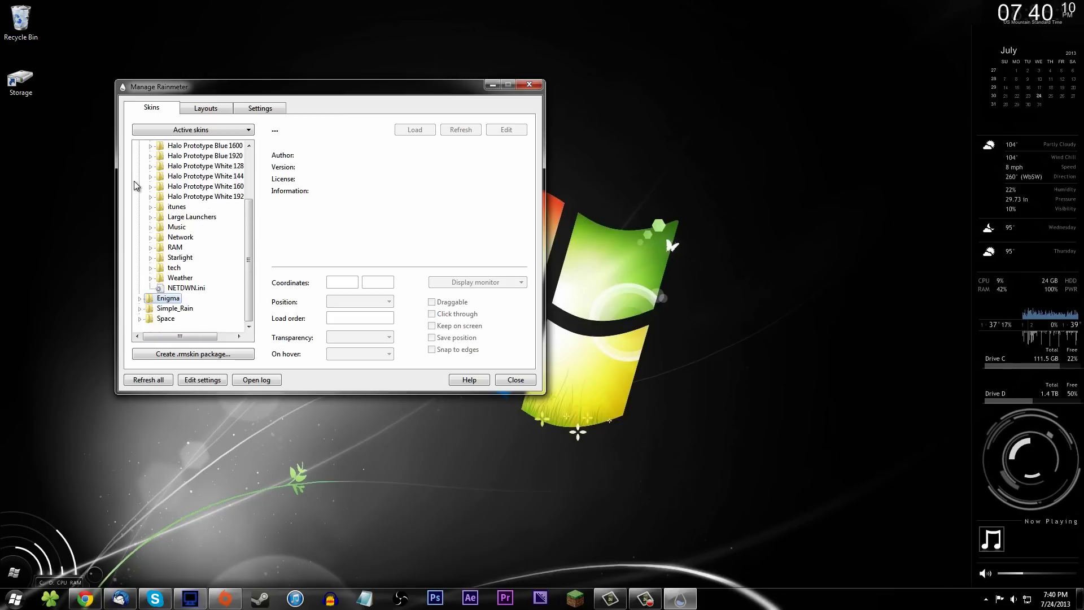
scroll(152, 193, up, 3)
click(140, 156)
- Browse the Black Glass and Space folders, then close the skin manager
click(140, 146)
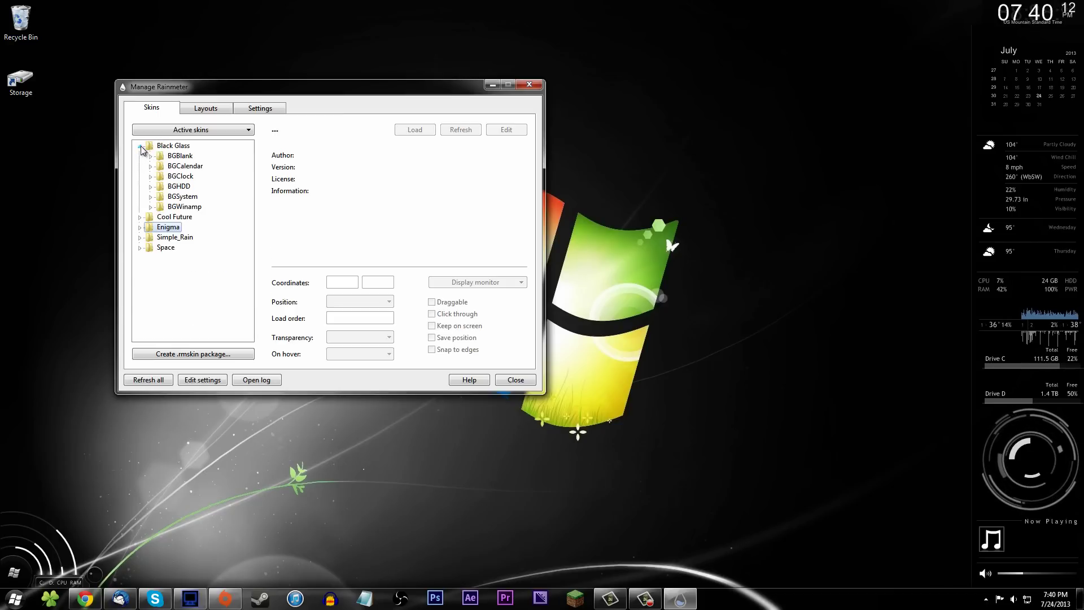
click(139, 146)
click(139, 187)
scroll(141, 192, down, 1)
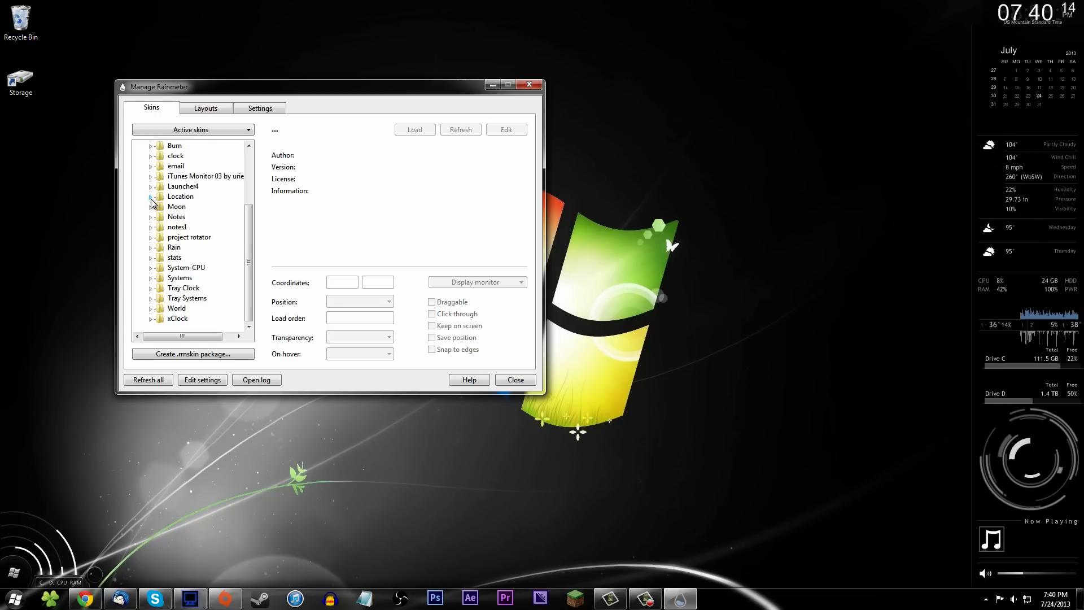
scroll(141, 191, up, 3)
click(140, 186)
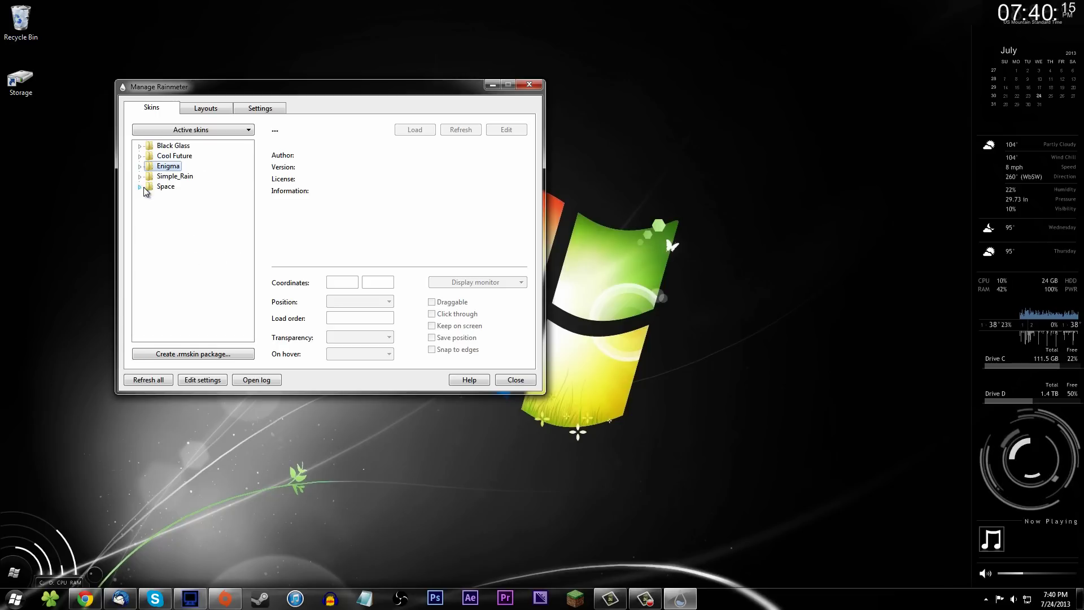
click(529, 84)
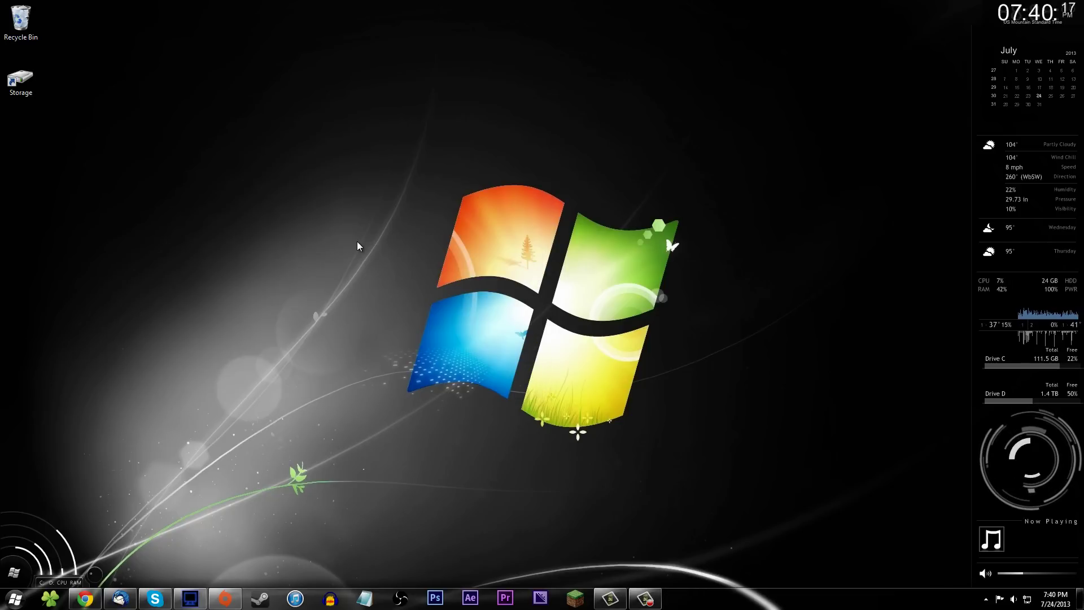